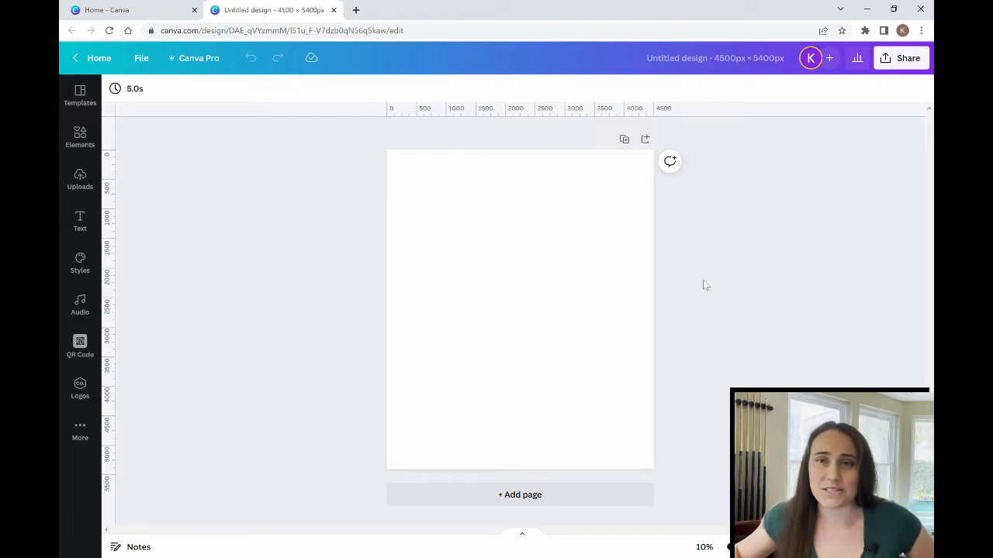
Set the blank page's background colour to black (#000000).
{"action": "left_click", "coordinate": [446, 235]}
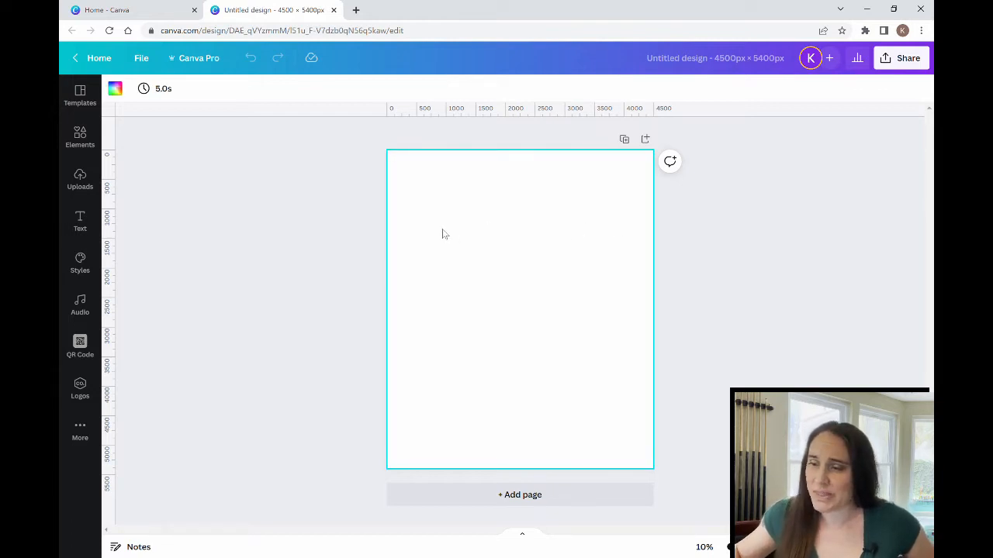
{"action": "left_click", "coordinate": [115, 90]}
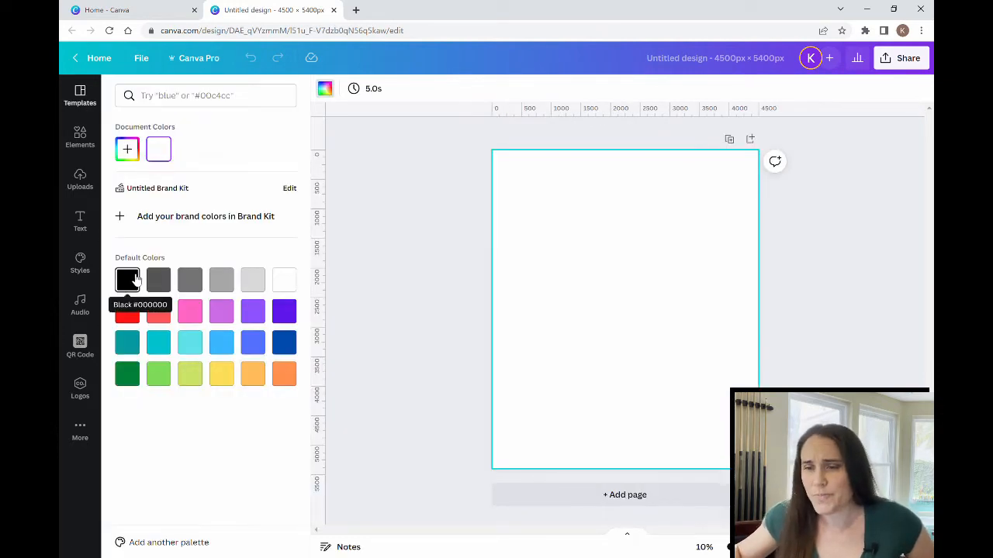
{"action": "left_click", "coordinate": [134, 279]}
{"action": "left_click", "coordinate": [390, 209]}
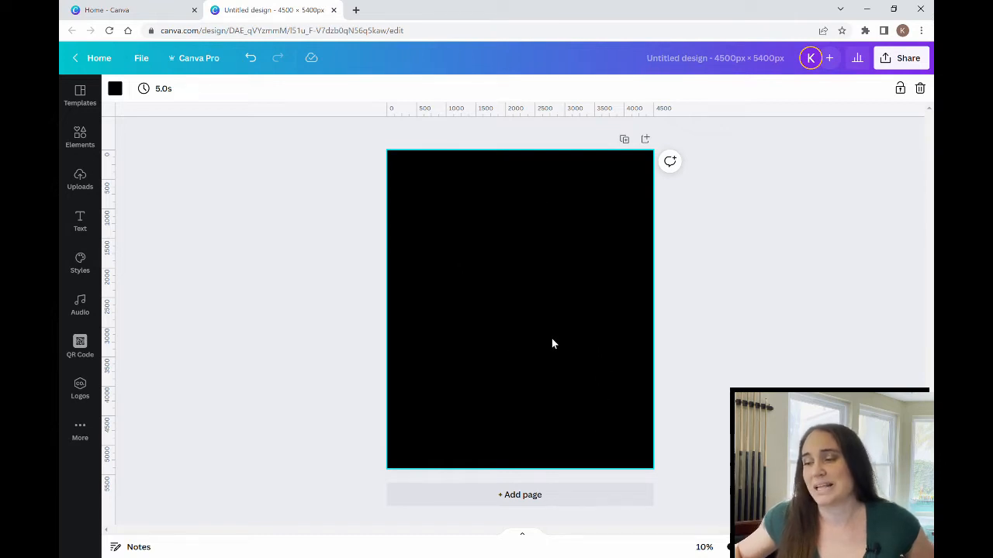
Add a rectangle shape to the black page and change its fill colour to white.
{"action": "key", "text": "r"}
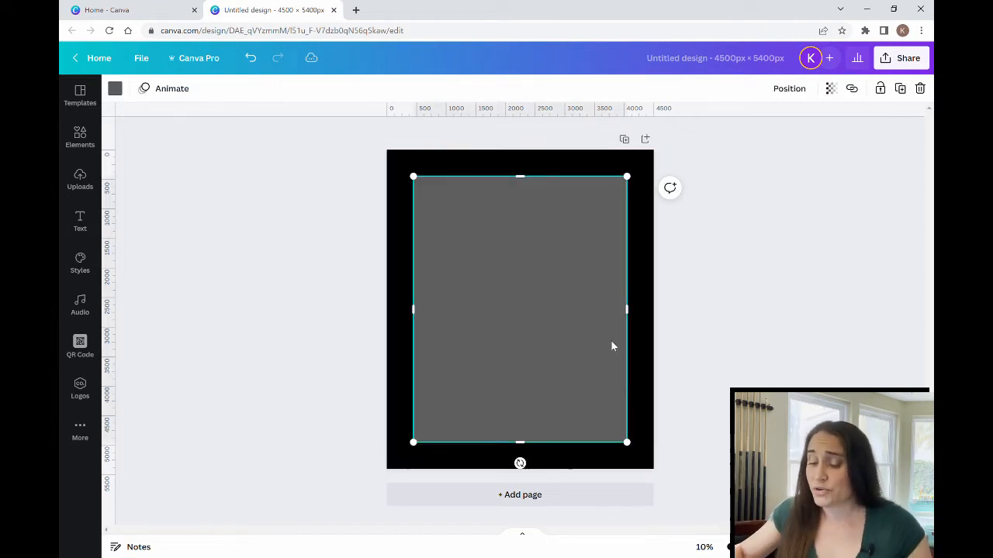
{"action": "left_click", "coordinate": [115, 89]}
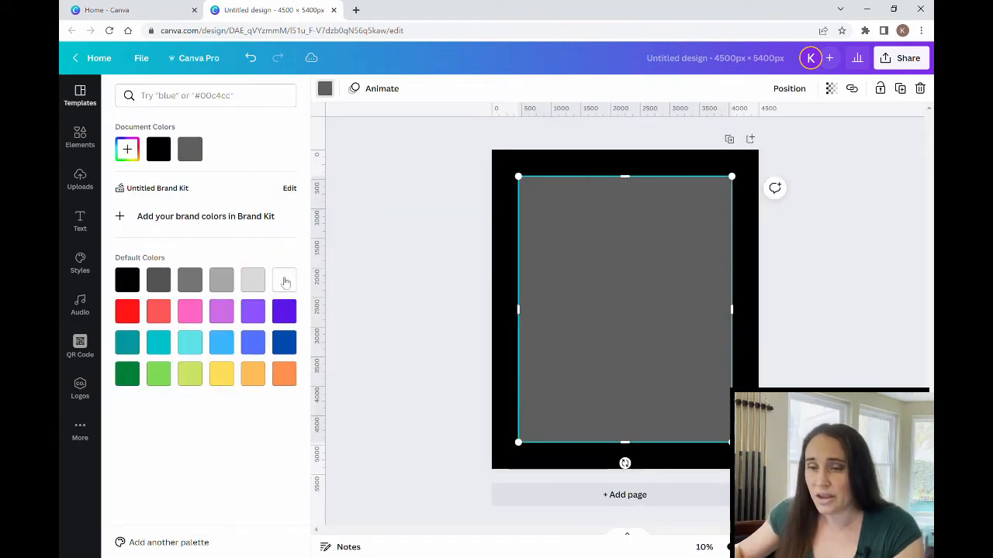
{"action": "left_click", "coordinate": [286, 279]}
{"action": "left_click", "coordinate": [458, 264]}
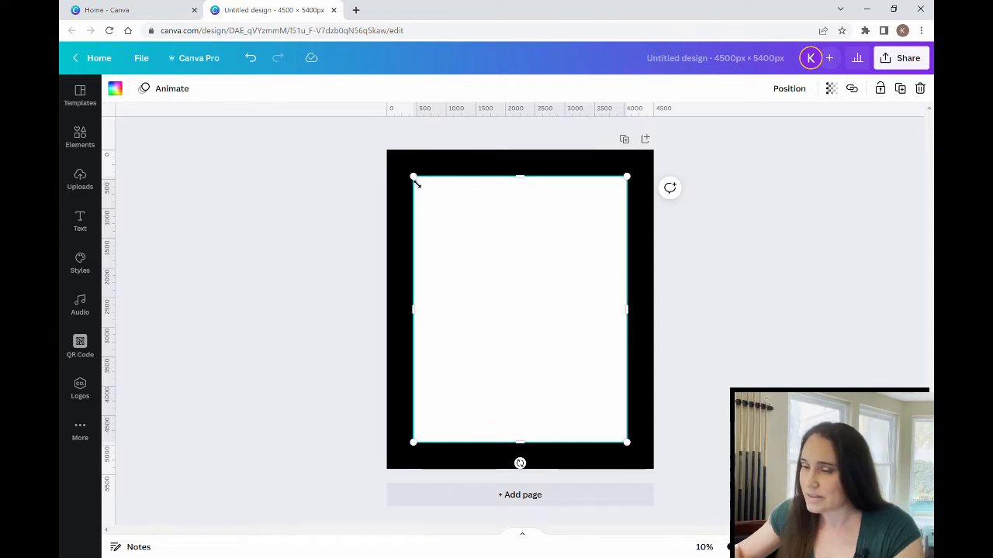
Shrink the white rectangle and centre it on the page, leaving a wide black border on all sides.
{"action": "left_click_drag", "start_coordinate": [415, 180], "coordinate": [483, 257]}
{"action": "left_click_drag", "start_coordinate": [566, 346], "coordinate": [533, 305]}
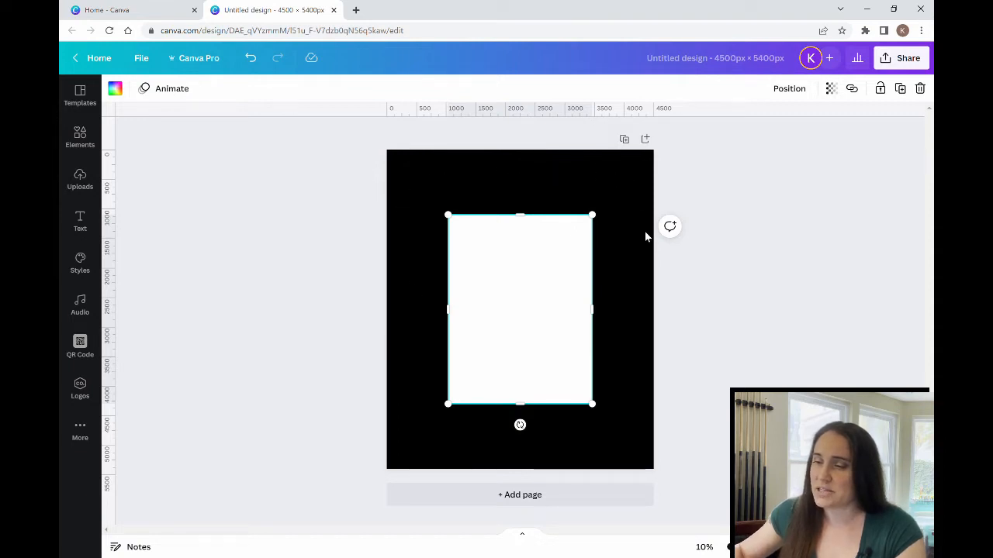
{"action": "left_click", "coordinate": [782, 298]}
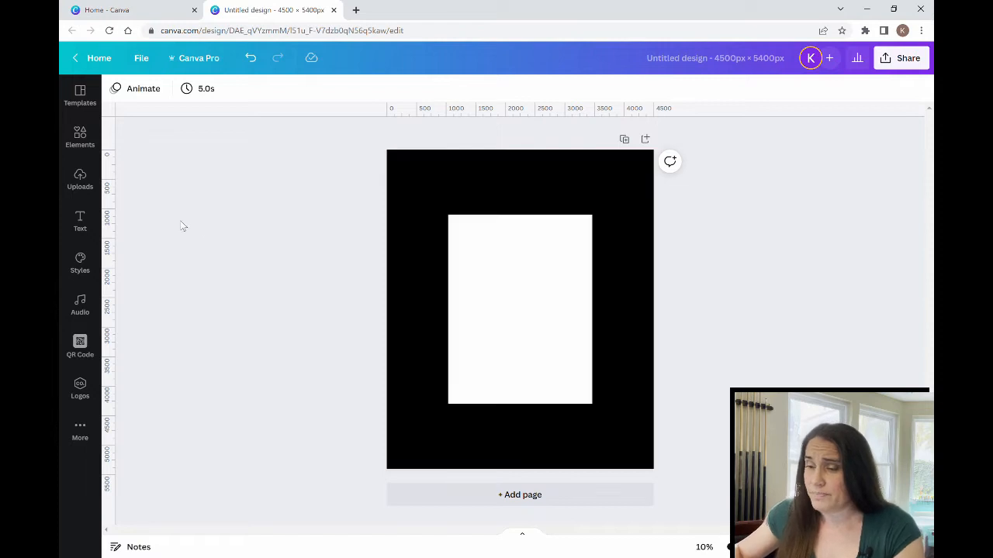
Search the elements library for "blur" and narrow the search to "White blur".
{"action": "left_click", "coordinate": [80, 138]}
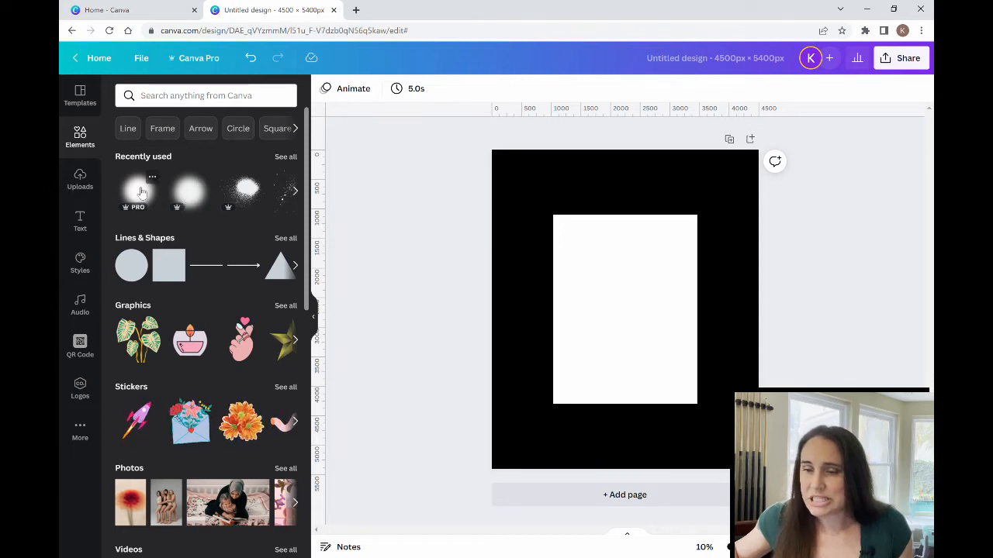
{"action": "left_click", "coordinate": [188, 96]}
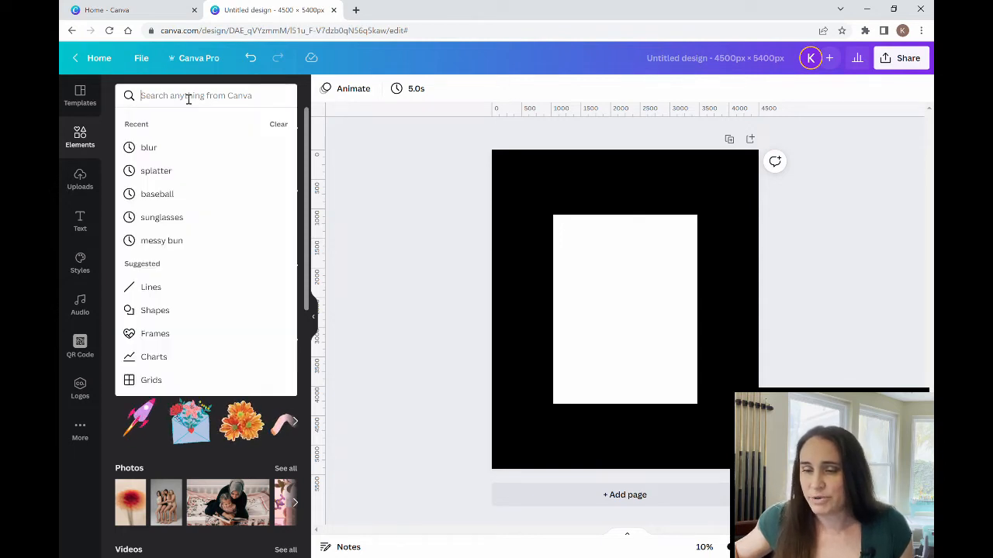
{"action": "left_click", "coordinate": [152, 148]}
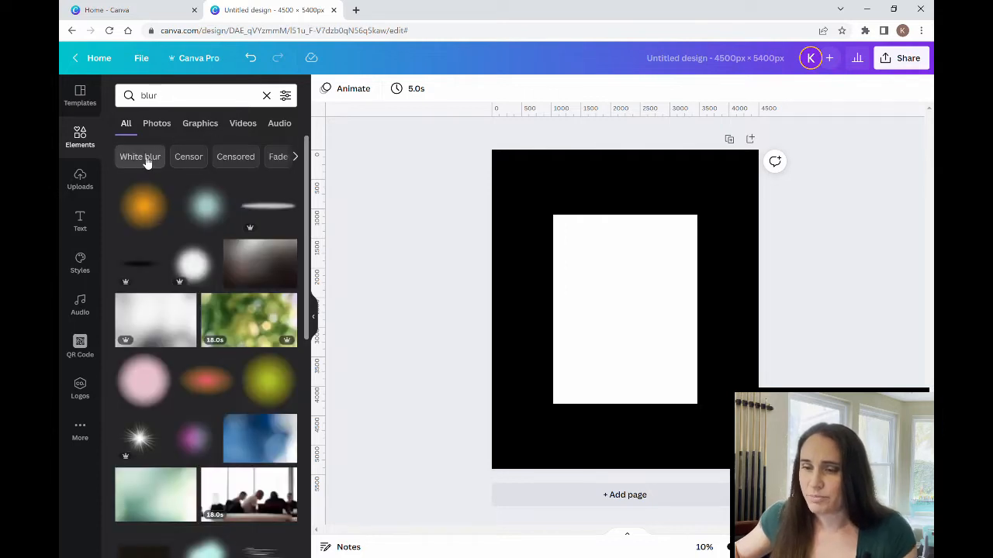
{"action": "left_click", "coordinate": [138, 158]}
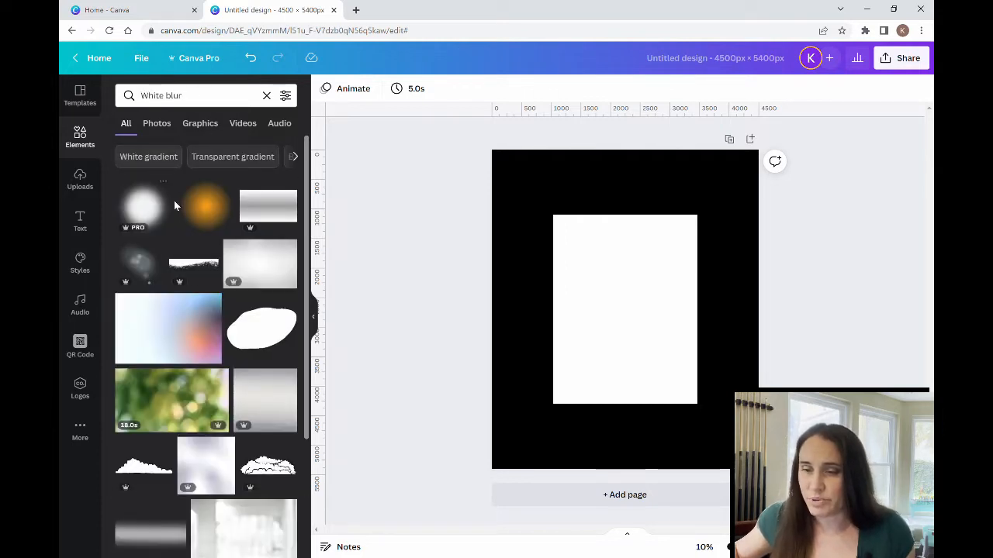
{"action": "scroll", "coordinate": [186, 233], "scroll_direction": "down", "scroll_amount": 5}
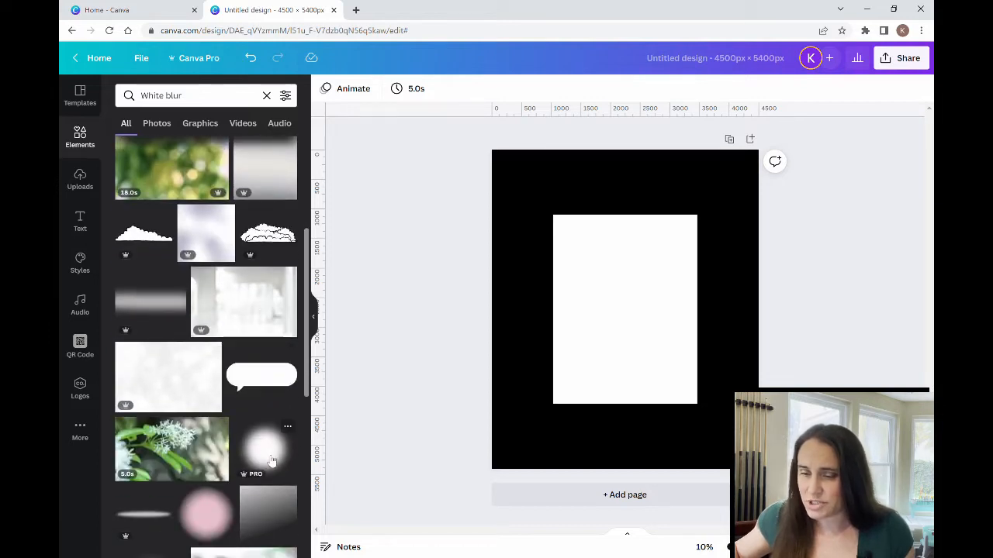
{"action": "scroll", "coordinate": [190, 282], "scroll_direction": "up", "scroll_amount": 5}
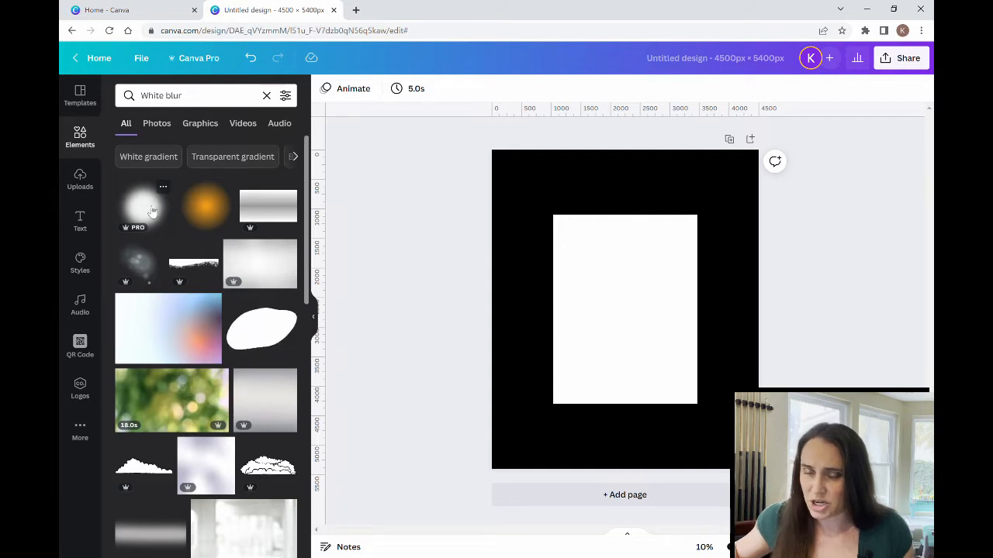
{"action": "left_click", "coordinate": [152, 211]}
{"action": "left_click_drag", "start_coordinate": [682, 337], "coordinate": [625, 243]}
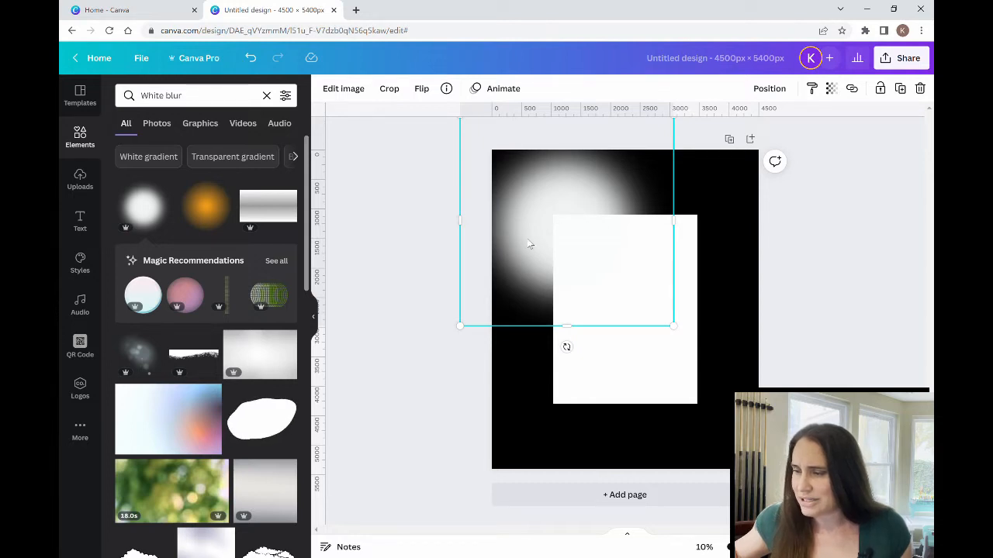
{"action": "key", "text": "Delete"}
Add the bright white round blur graphic from further down the results and place it over the rectangle's upper-left corner.
{"action": "scroll", "coordinate": [260, 459], "scroll_direction": "down", "scroll_amount": 5}
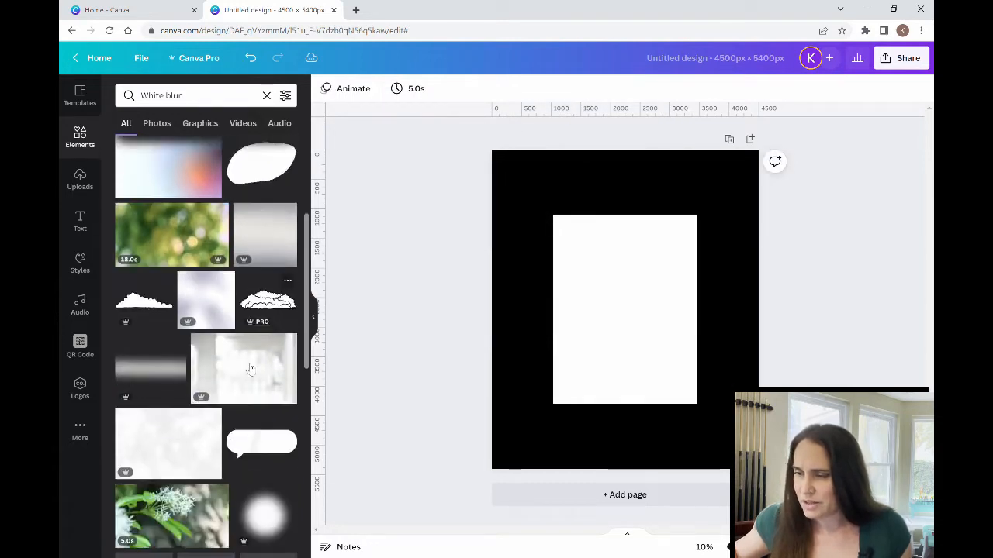
{"action": "left_click", "coordinate": [264, 423]}
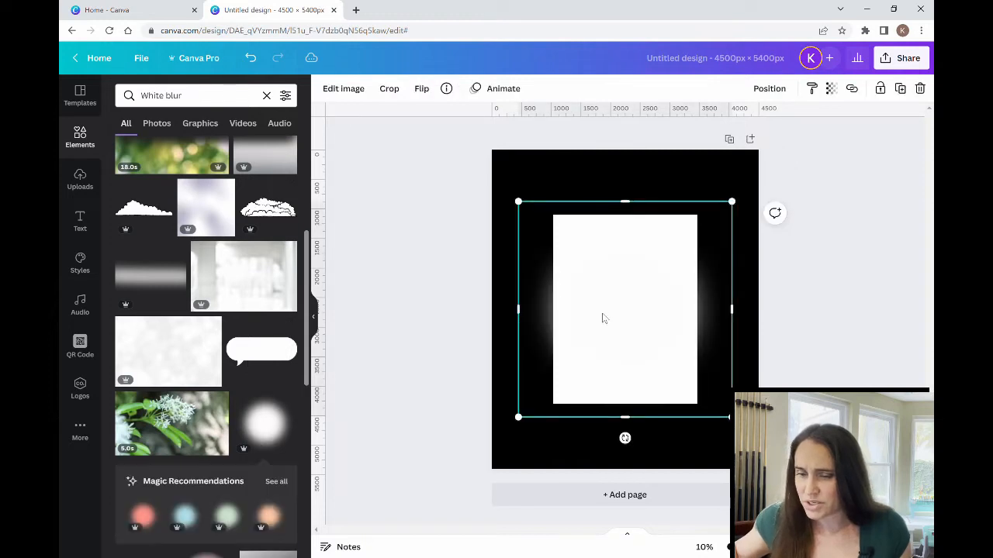
{"action": "left_click_drag", "start_coordinate": [600, 317], "coordinate": [556, 246]}
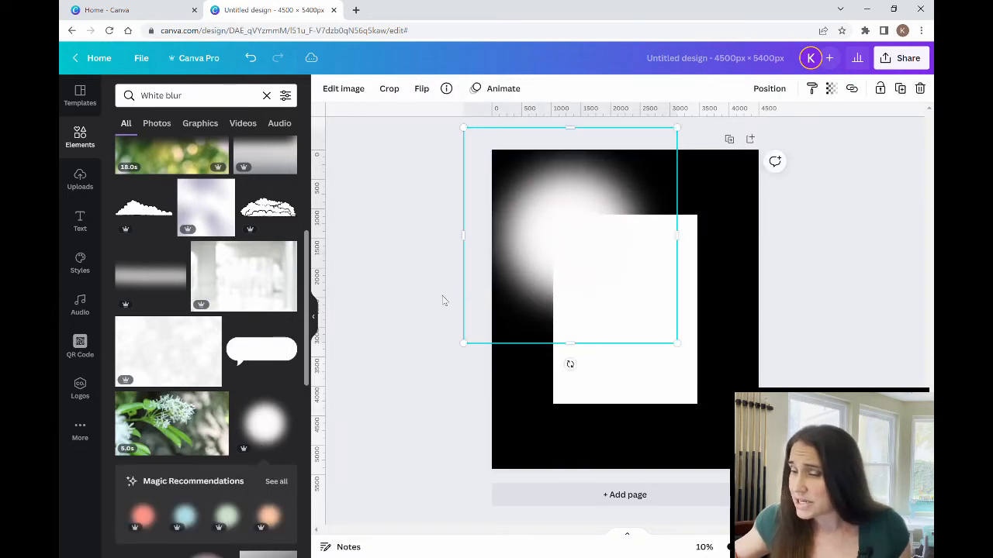
{"action": "left_click", "coordinate": [534, 437]}
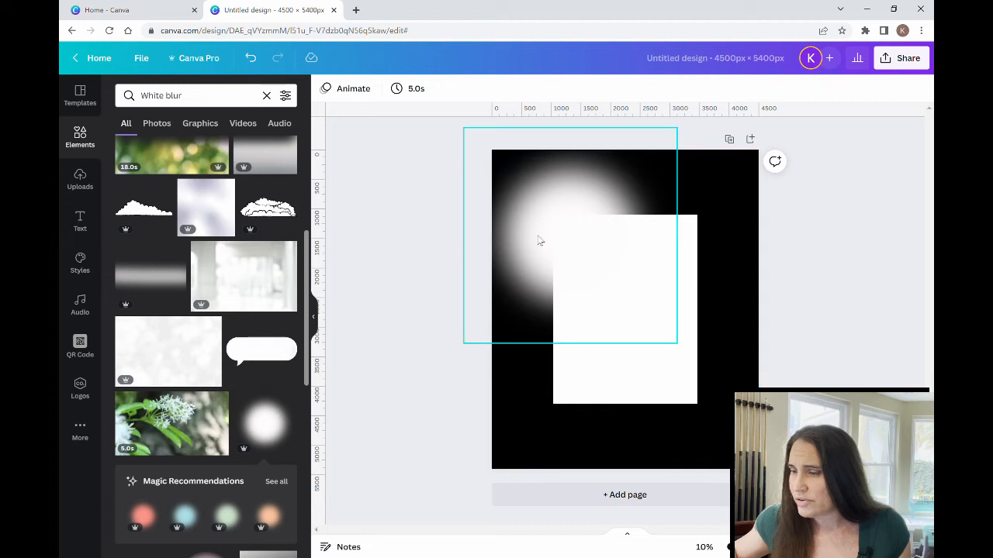
Shrink the white blur to about half the page width and position it over the rectangle's upper-left corner.
{"action": "left_click", "coordinate": [315, 318]}
{"action": "left_click", "coordinate": [474, 231]}
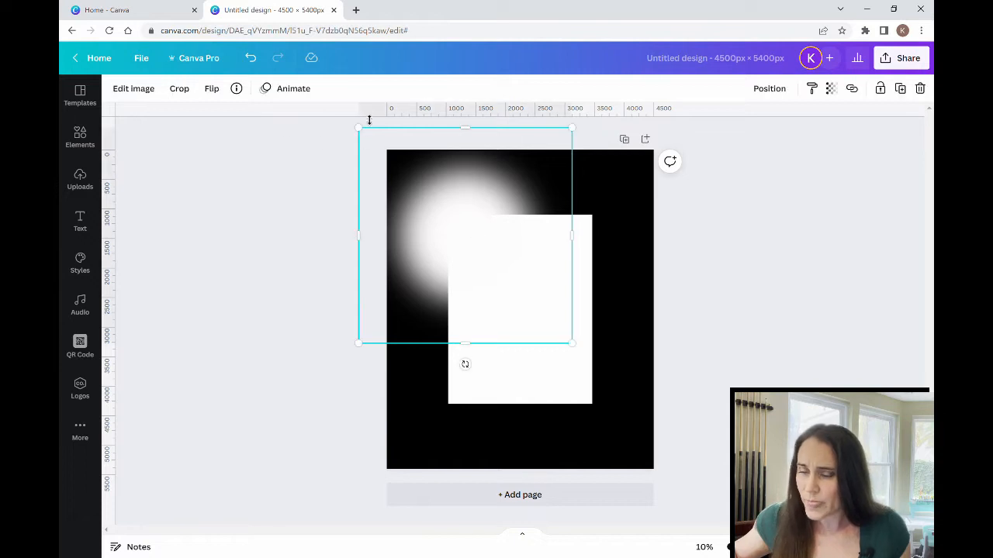
{"action": "left_click_drag", "start_coordinate": [359, 129], "coordinate": [439, 209]}
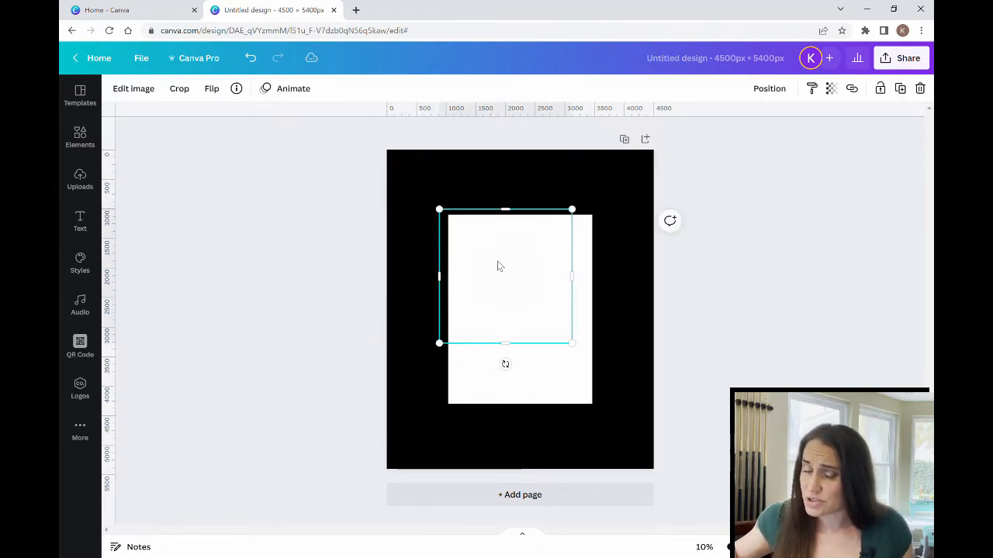
{"action": "left_click_drag", "start_coordinate": [498, 267], "coordinate": [472, 240]}
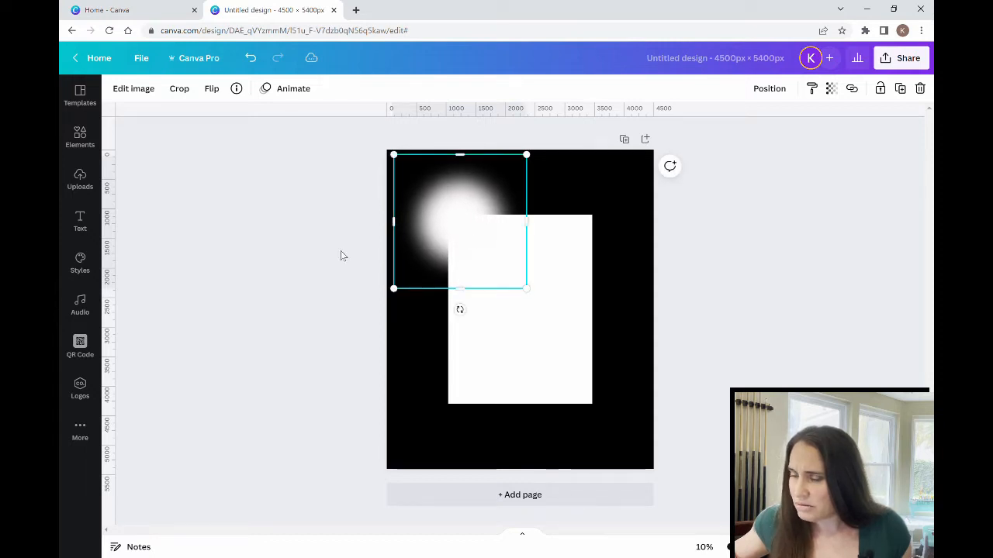
{"action": "left_click", "coordinate": [340, 253]}
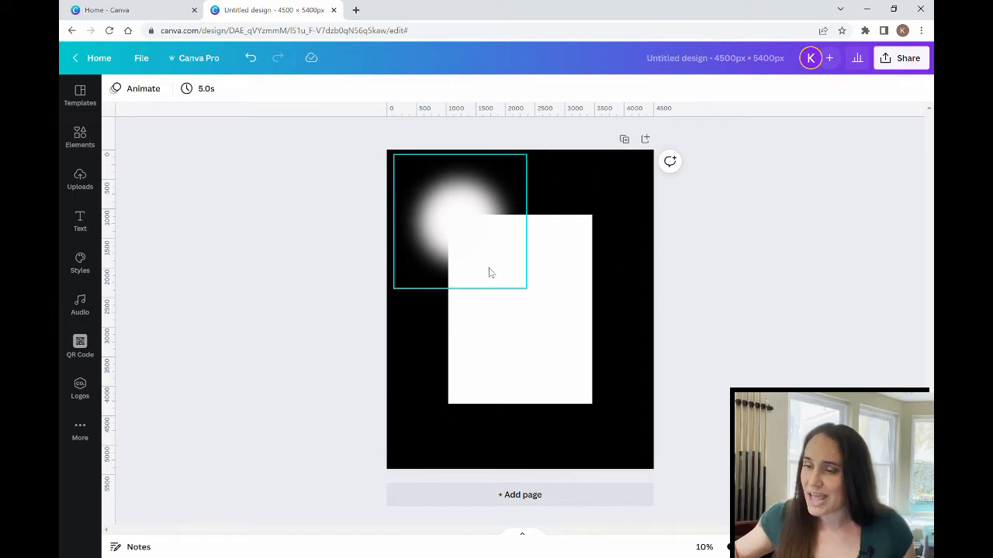
Duplicate the white blur about a dozen times to build a stack of copies at the upper-left corner.
{"action": "left_click", "coordinate": [447, 222]}
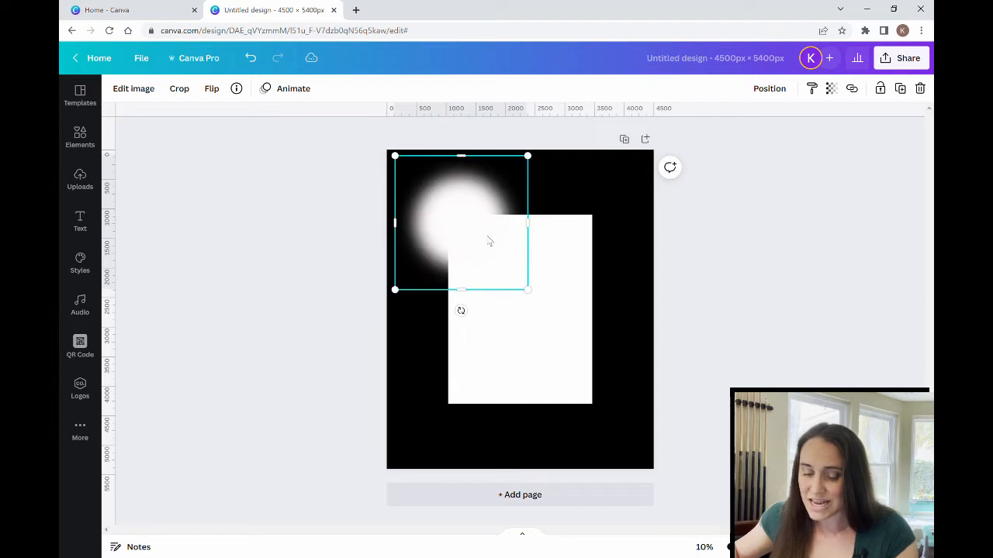
{"action": "key", "text": "ctrl+d"}
{"action": "key", "text": "ctrl+d"}
{"action": "key", "text": "ctrl+d"}
{"action": "key", "text": "ctrl+d"}
{"action": "key", "text": "ctrl+d"}
{"action": "key", "text": "ctrl+d"}
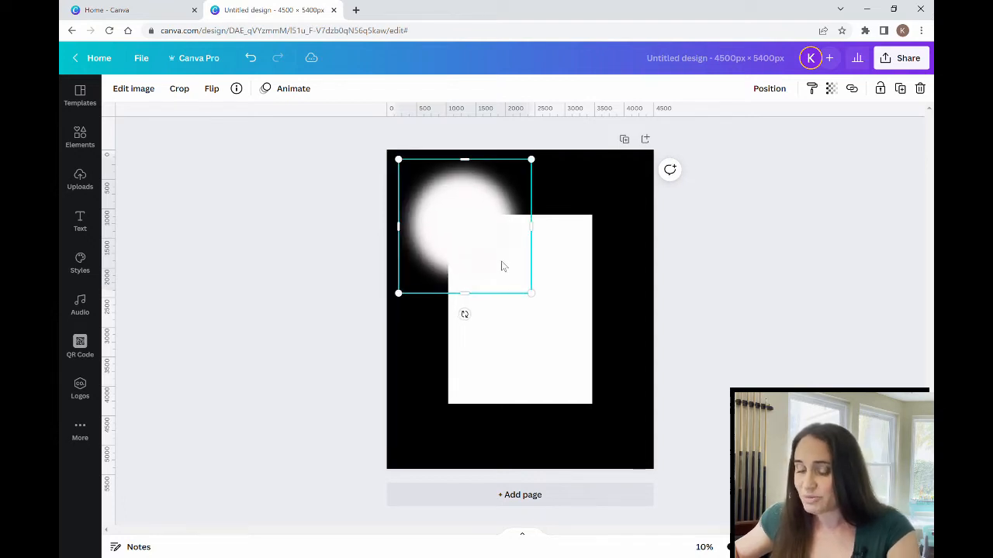
{"action": "key", "text": "ctrl+d"}
{"action": "key", "text": "ctrl+d"}
{"action": "key", "text": "ctrl+d"}
{"action": "key", "text": "ctrl+d"}
{"action": "key", "text": "ctrl+d"}
{"action": "key", "text": "ctrl+d"}
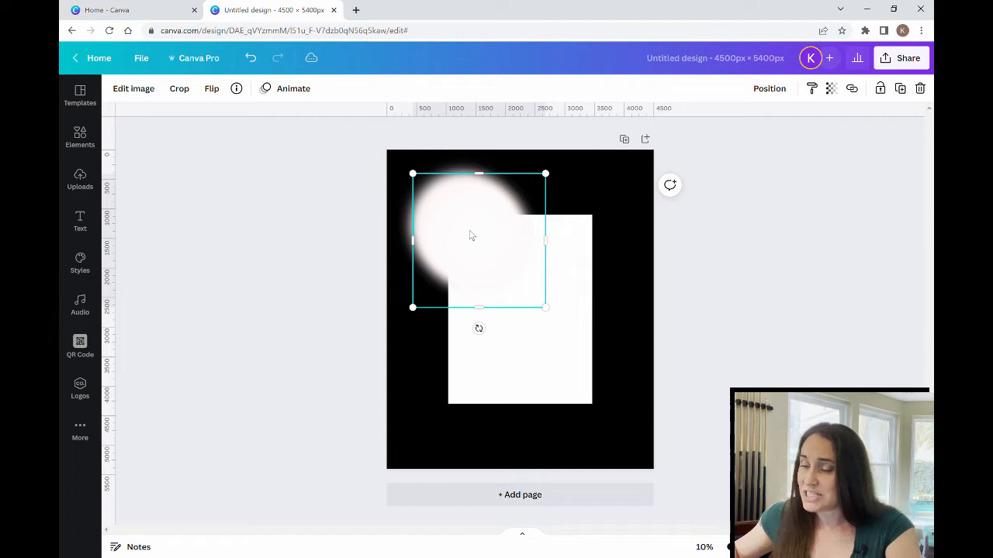
Move one blur copy from the stack onto each of the rectangle's other three corners.
{"action": "left_click_drag", "start_coordinate": [470, 235], "coordinate": [574, 212]}
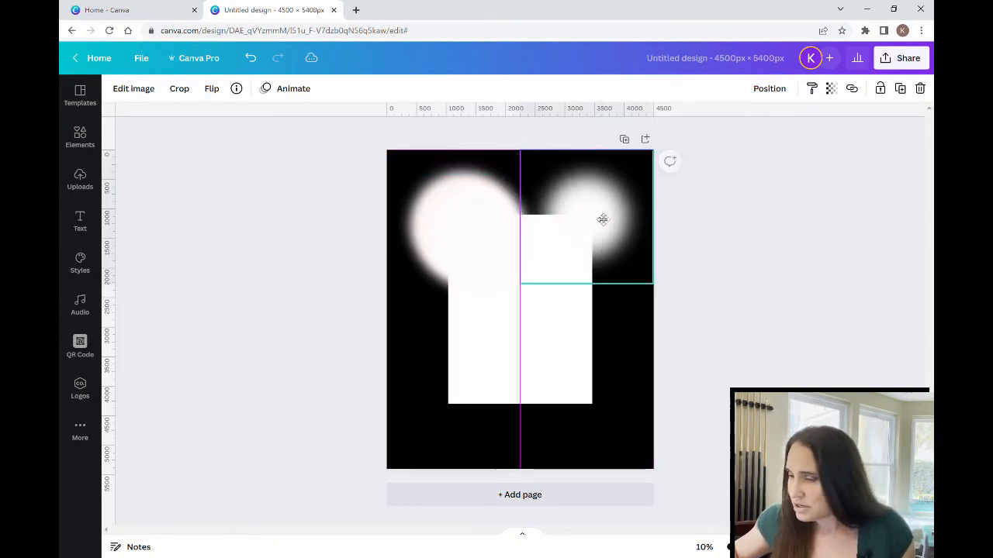
{"action": "left_click_drag", "start_coordinate": [465, 233], "coordinate": [450, 386]}
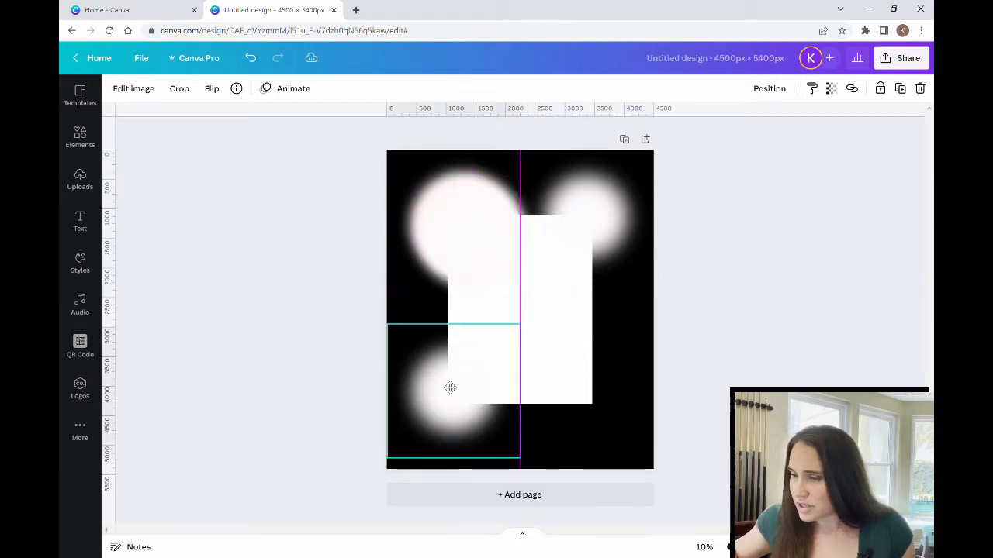
{"action": "left_click_drag", "start_coordinate": [445, 224], "coordinate": [560, 381]}
Place blur copies along the rectangle's left and top edges to soften the gaps between the corners.
{"action": "left_click_drag", "start_coordinate": [426, 222], "coordinate": [445, 256]}
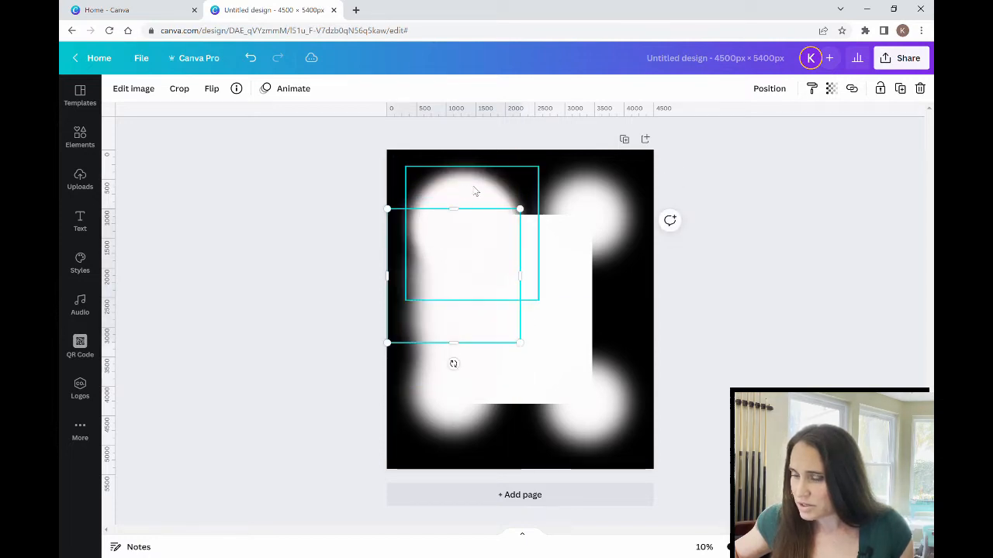
{"action": "left_click", "coordinate": [563, 213]}
{"action": "left_click_drag", "start_coordinate": [457, 206], "coordinate": [528, 180]}
{"action": "left_click", "coordinate": [598, 275]}
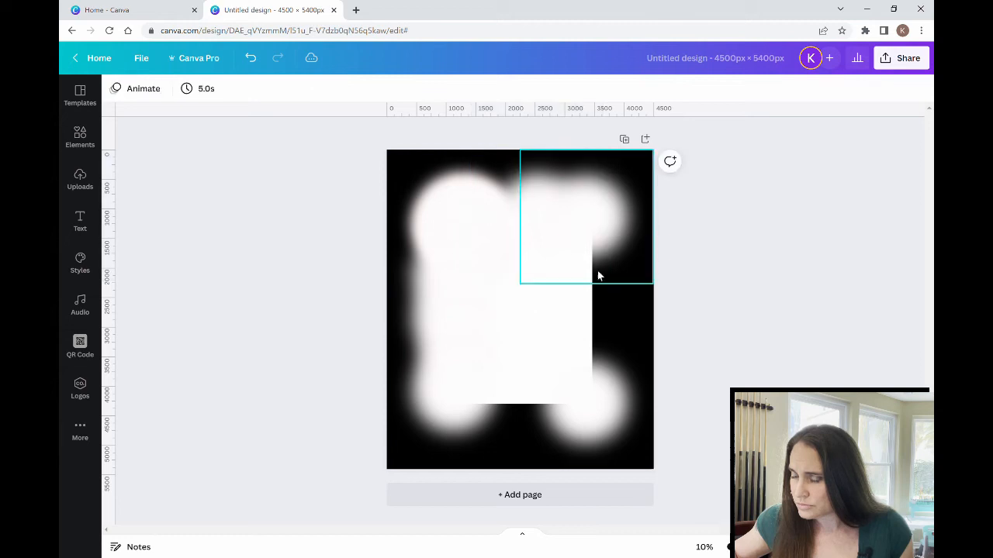
Place further blur copies down the rectangle's right edge until its hard edge is fully covered.
{"action": "left_click_drag", "start_coordinate": [468, 202], "coordinate": [583, 230]}
{"action": "left_click", "coordinate": [464, 201]}
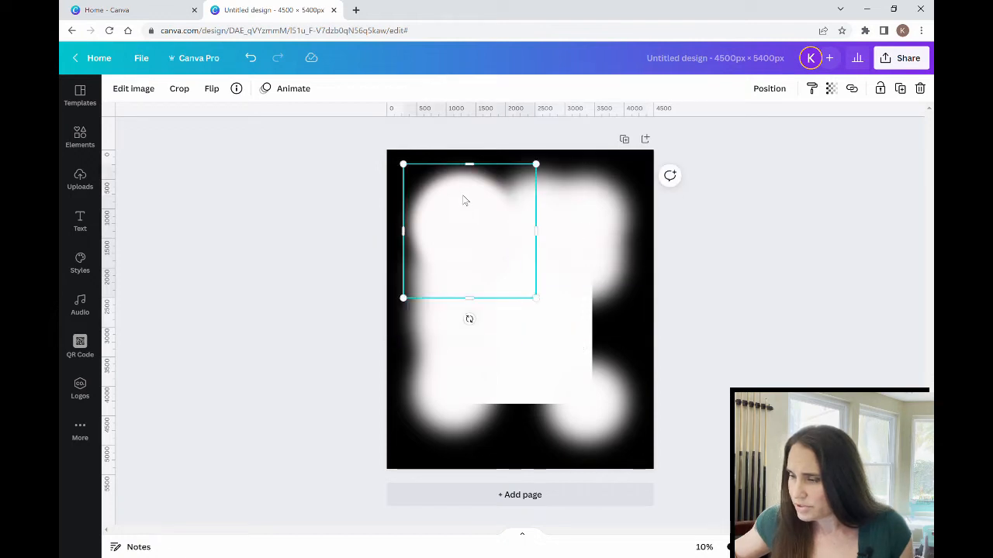
{"action": "left_click_drag", "start_coordinate": [463, 200], "coordinate": [593, 276]}
{"action": "double_click", "coordinate": [585, 269]}
{"action": "left_click", "coordinate": [809, 328]}
{"action": "left_click", "coordinate": [770, 367]}
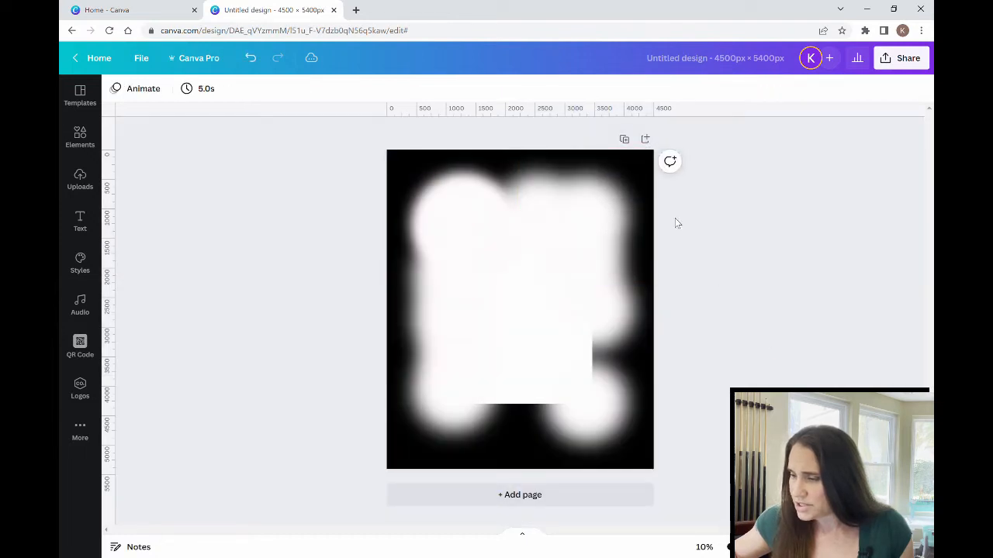
{"action": "left_click_drag", "start_coordinate": [451, 208], "coordinate": [569, 312]}
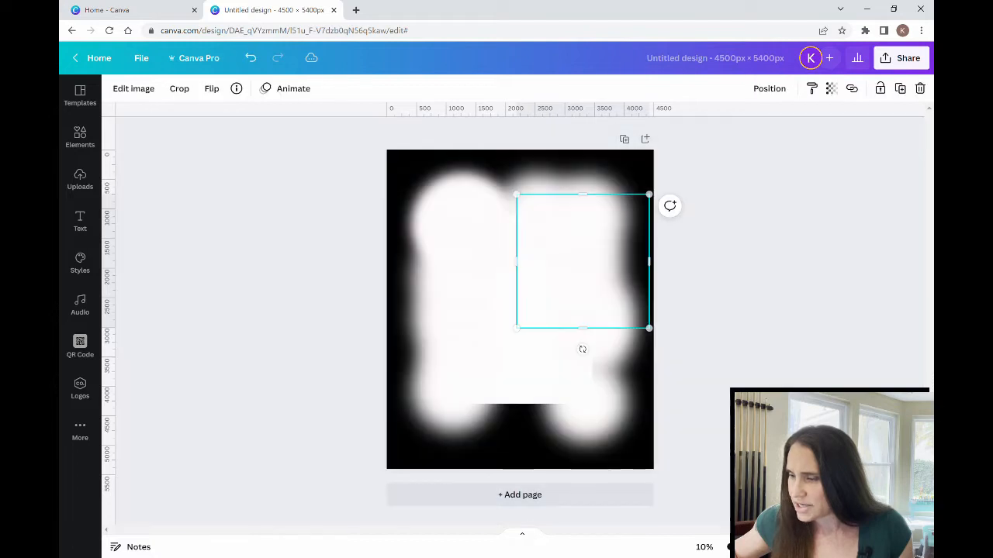
{"action": "left_click_drag", "start_coordinate": [516, 256], "coordinate": [574, 341]}
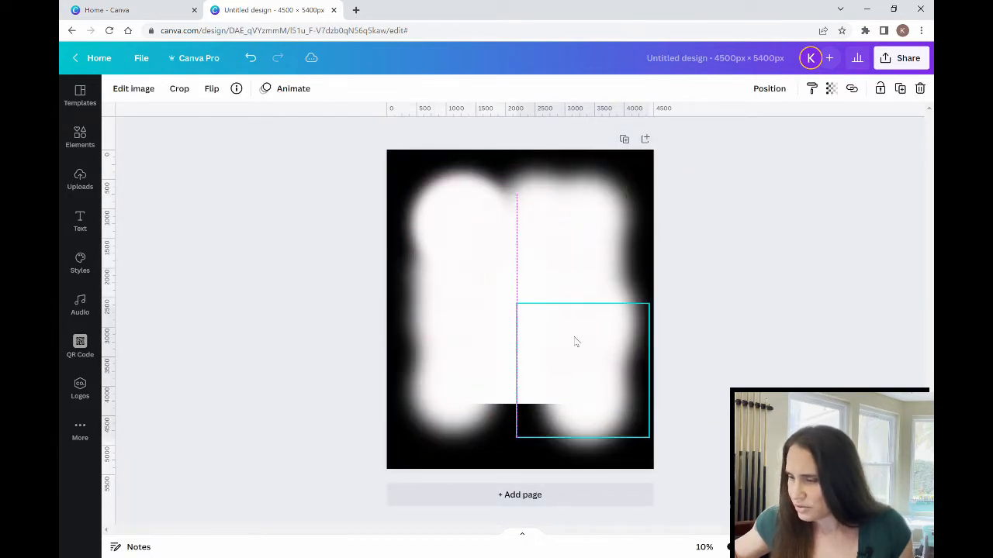
{"action": "left_click", "coordinate": [743, 290]}
Place blur copies along the rectangle's bottom edge until the hard edge between the two lower corners is covered.
{"action": "left_click_drag", "start_coordinate": [470, 195], "coordinate": [514, 366]}
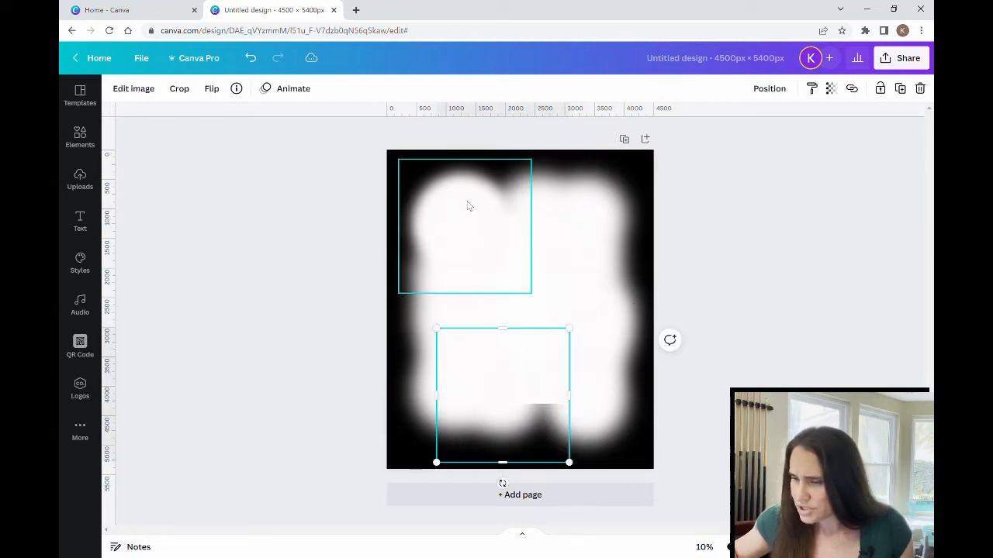
{"action": "left_click_drag", "start_coordinate": [469, 204], "coordinate": [503, 386]}
{"action": "left_click", "coordinate": [534, 481]}
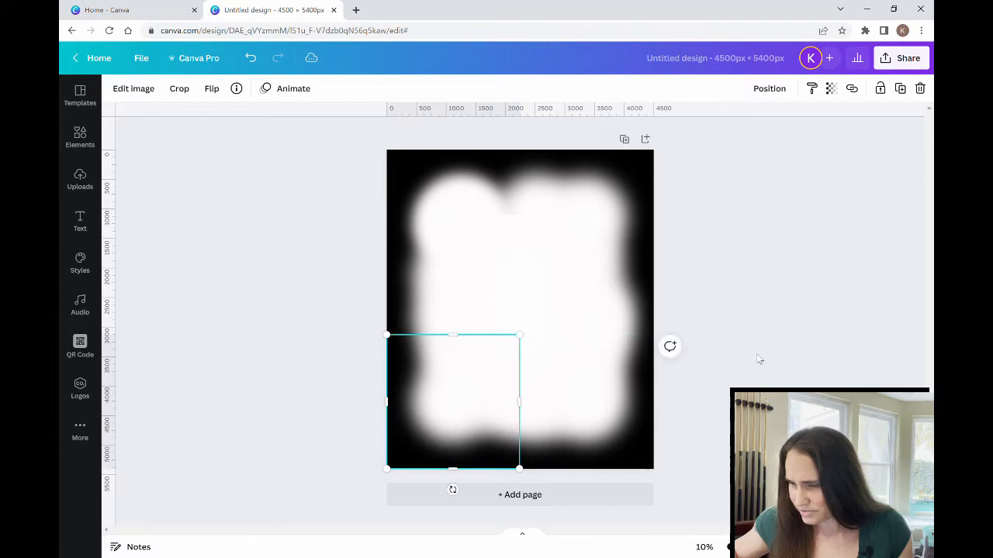
{"action": "left_click", "coordinate": [759, 359]}
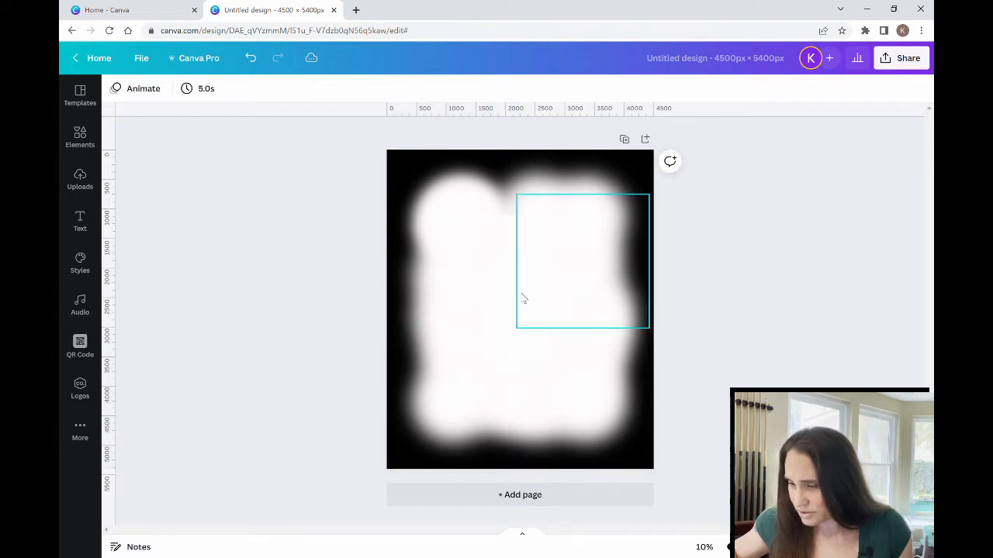
Shift the blur copies on the rectangle's right side slightly outward and move a left-side copy into the gap in the top edge.
{"action": "mouse_move", "coordinate": [525, 204]}
{"action": "left_mouse_down"}
{"action": "mouse_move", "coordinate": [512, 207]}
{"action": "mouse_move", "coordinate": [553, 215]}
{"action": "mouse_move", "coordinate": [540, 205]}
{"action": "left_mouse_up"}
{"action": "left_click", "coordinate": [725, 330]}
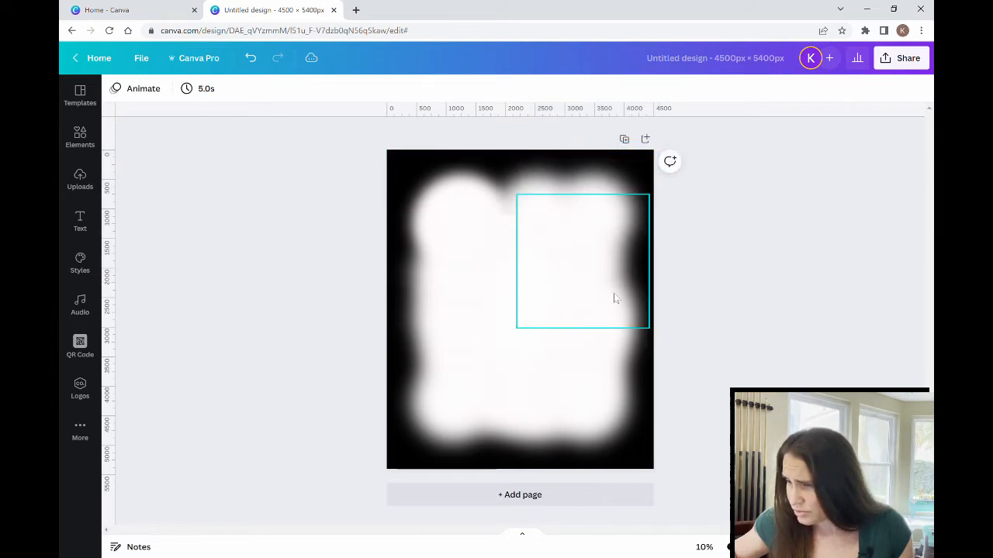
{"action": "left_click_drag", "start_coordinate": [587, 299], "coordinate": [600, 301]}
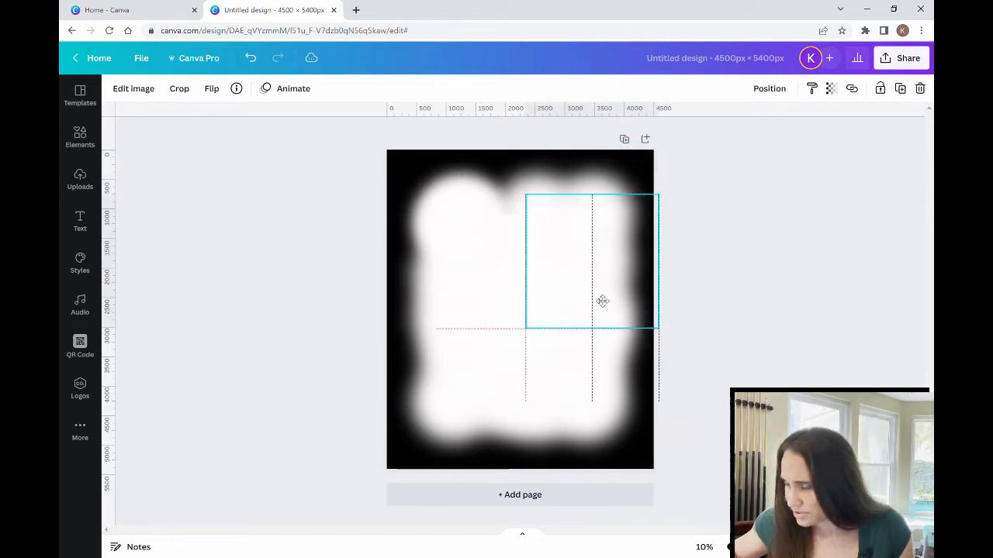
{"action": "left_click", "coordinate": [707, 422]}
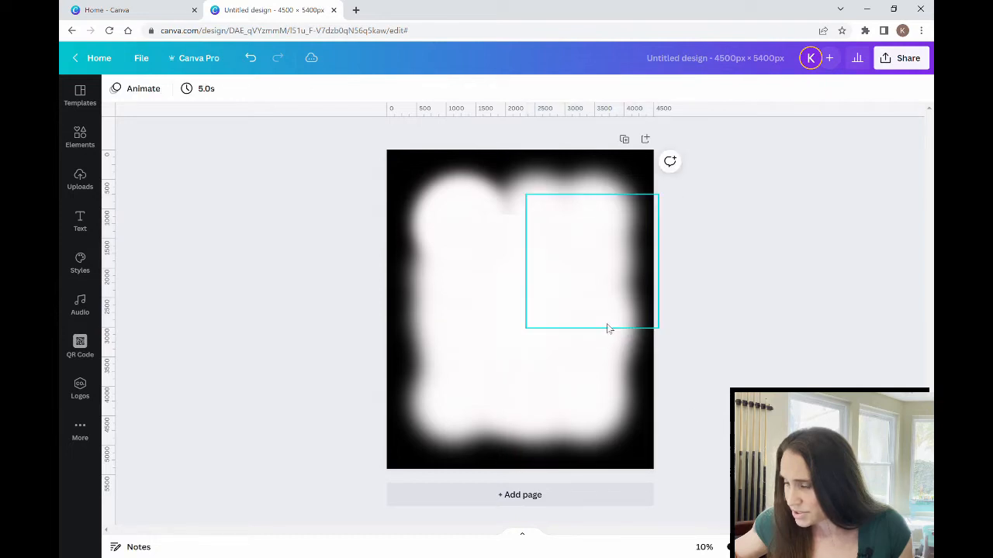
{"action": "left_click", "coordinate": [605, 356]}
{"action": "mouse_move", "coordinate": [606, 357]}
{"action": "left_mouse_down"}
{"action": "mouse_move", "coordinate": [616, 357]}
{"action": "mouse_move", "coordinate": [607, 357]}
{"action": "left_mouse_up"}
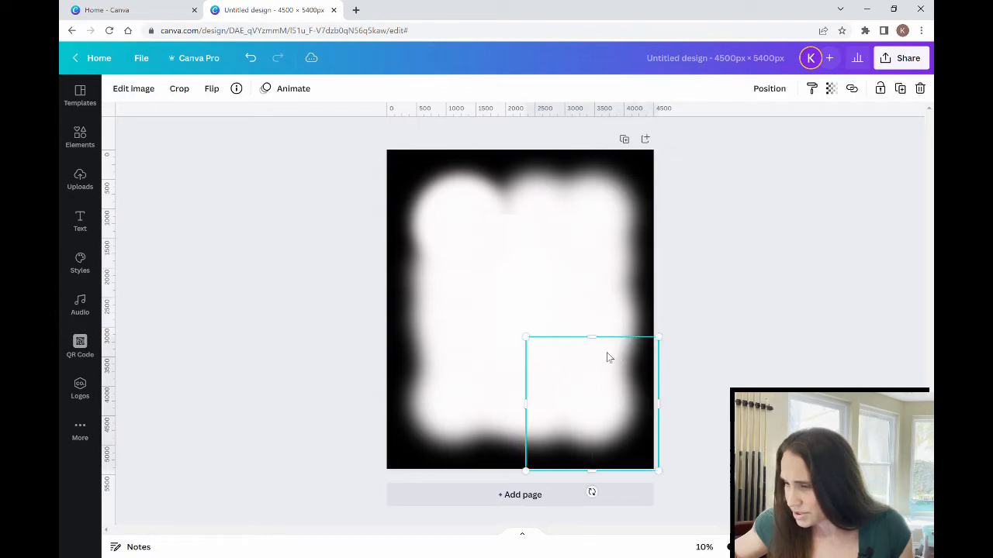
{"action": "left_click", "coordinate": [828, 346]}
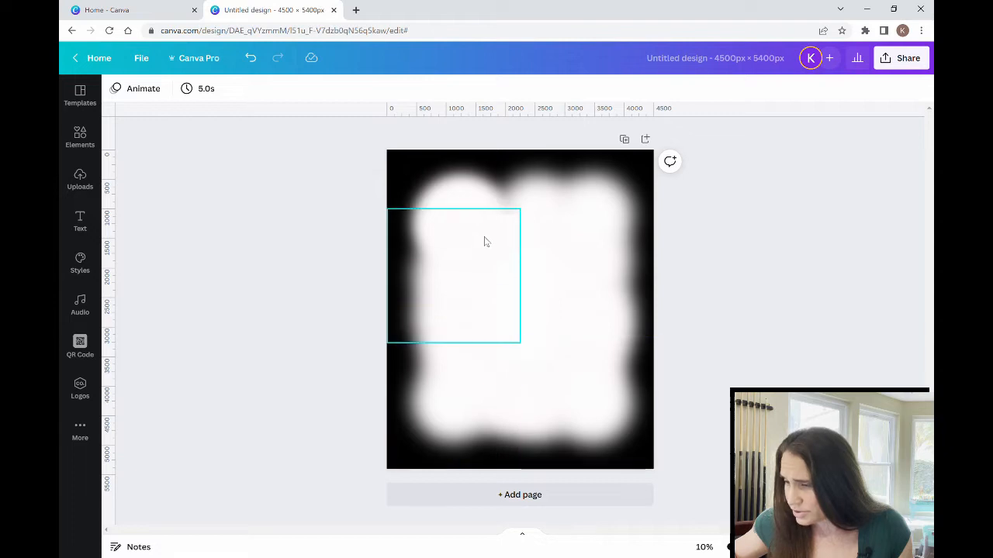
{"action": "left_click_drag", "start_coordinate": [446, 256], "coordinate": [486, 199]}
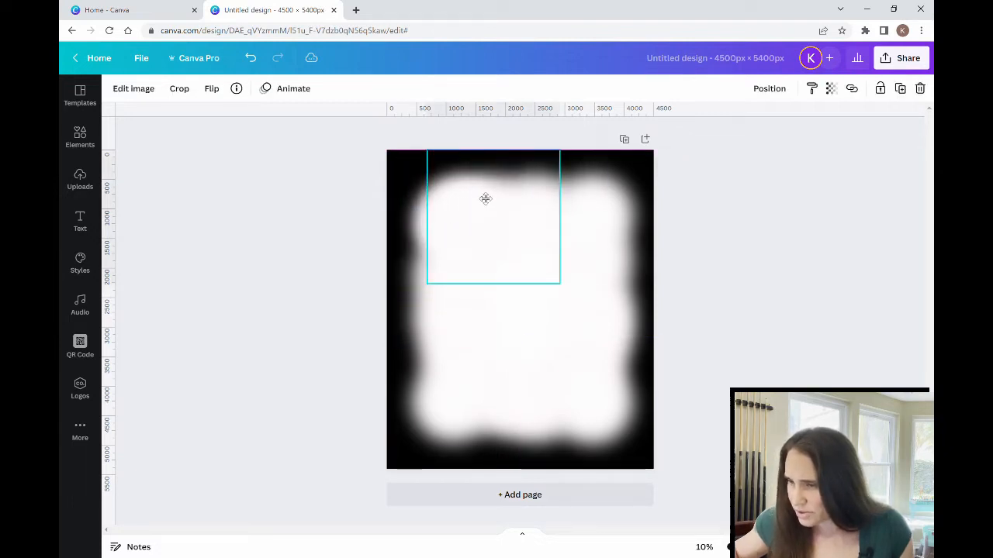
{"action": "left_click", "coordinate": [664, 386]}
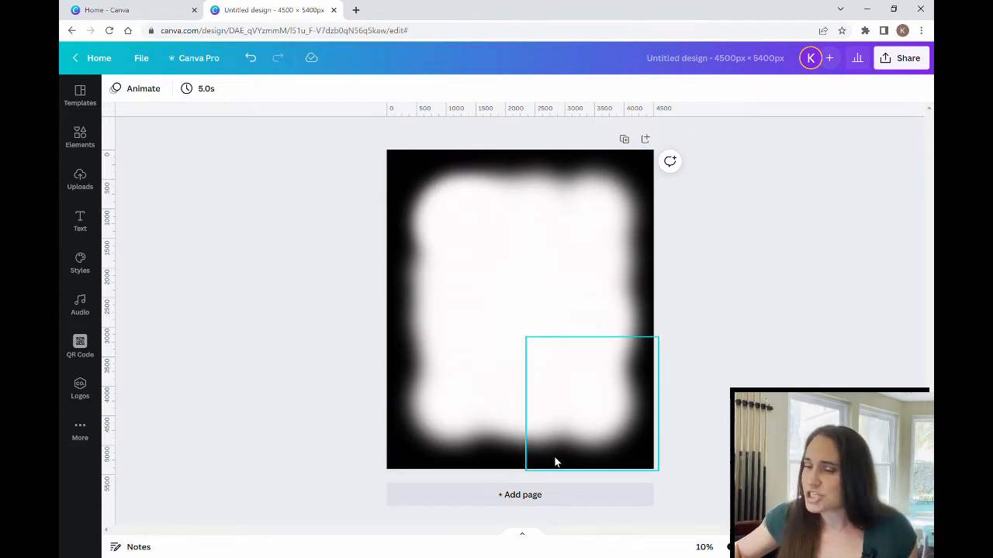
Search the elements for "splatter" and add the fine speckled splatter graphic to the page.
{"action": "left_click", "coordinate": [77, 139]}
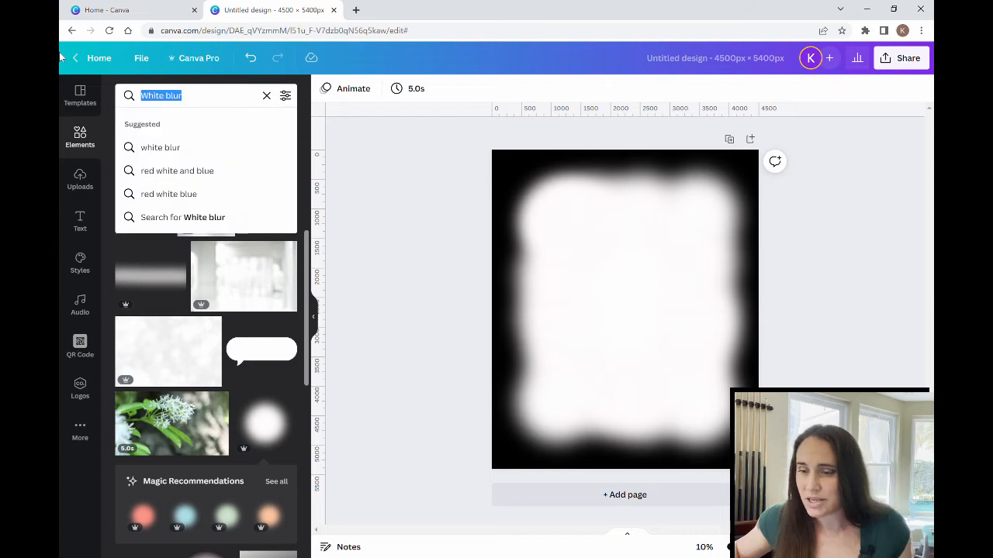
{"action": "type", "text": "spl"}
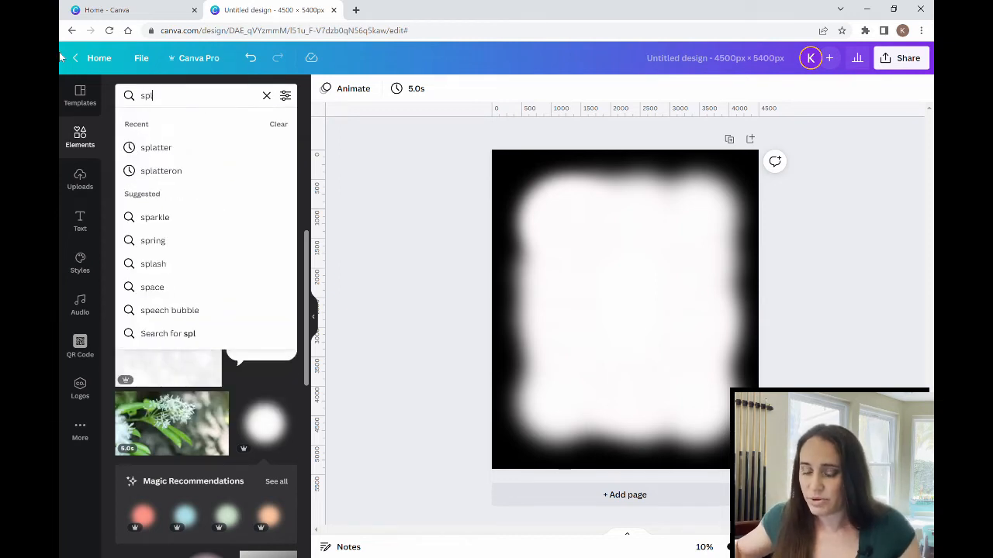
{"action": "type", "text": "atter"}
{"action": "key", "text": "Return"}
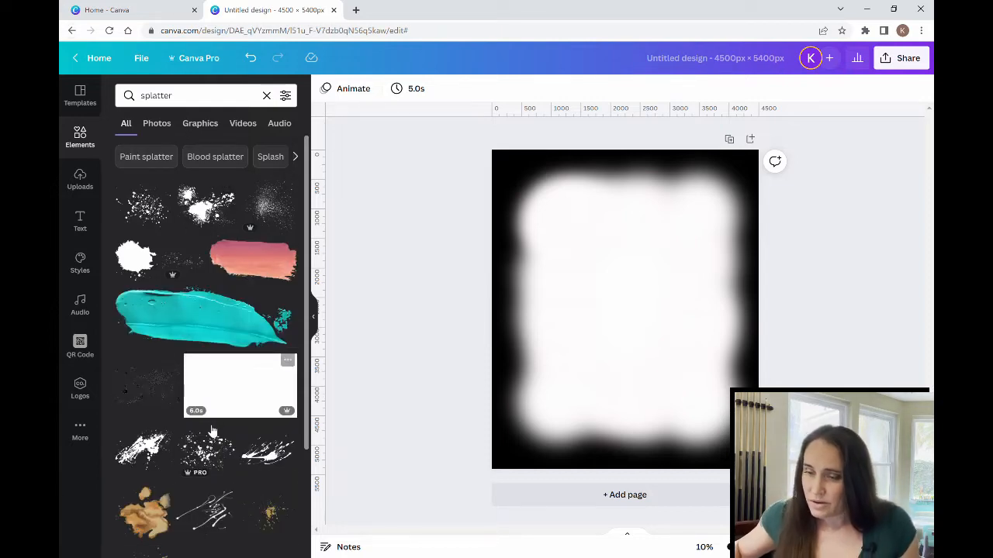
{"action": "left_click", "coordinate": [269, 209]}
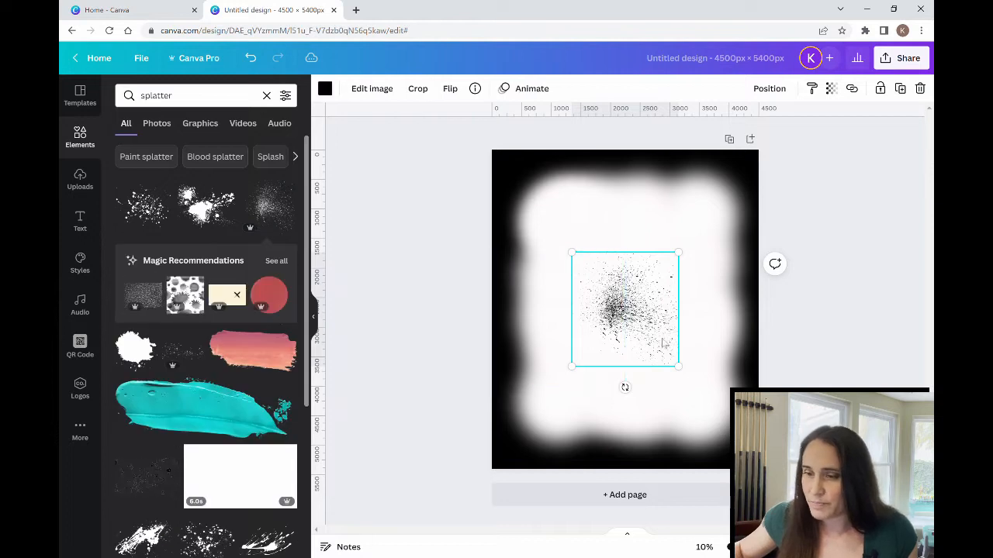
Recolor the splatter white and move it onto the blurred rectangle's upper-right corner.
{"action": "left_click", "coordinate": [325, 89]}
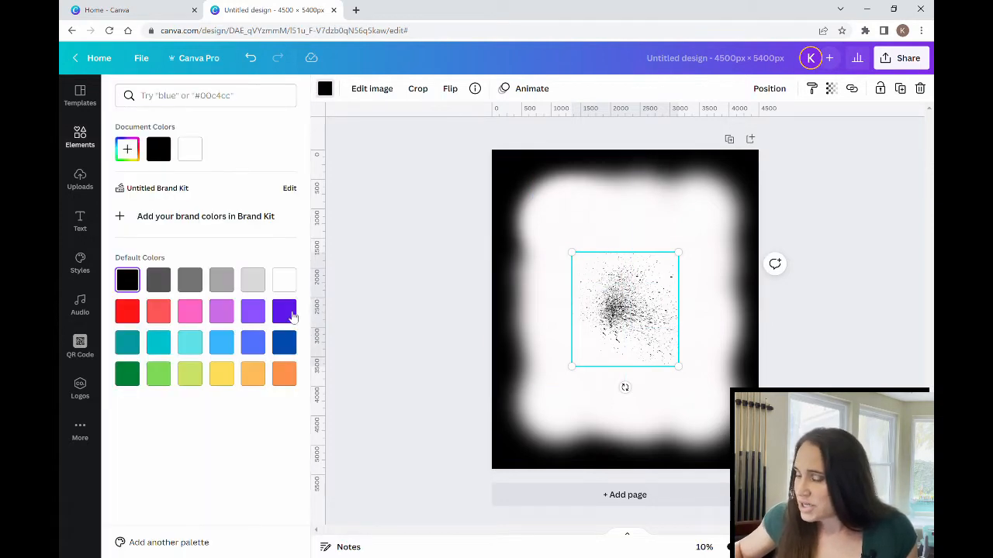
{"action": "left_click", "coordinate": [284, 279]}
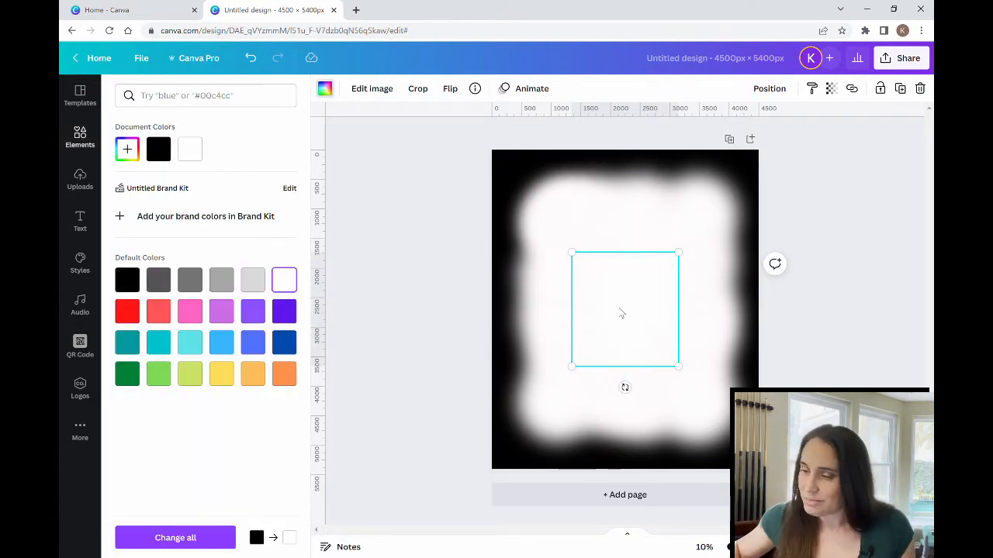
{"action": "left_click_drag", "start_coordinate": [620, 314], "coordinate": [697, 218]}
{"action": "left_click", "coordinate": [808, 321]}
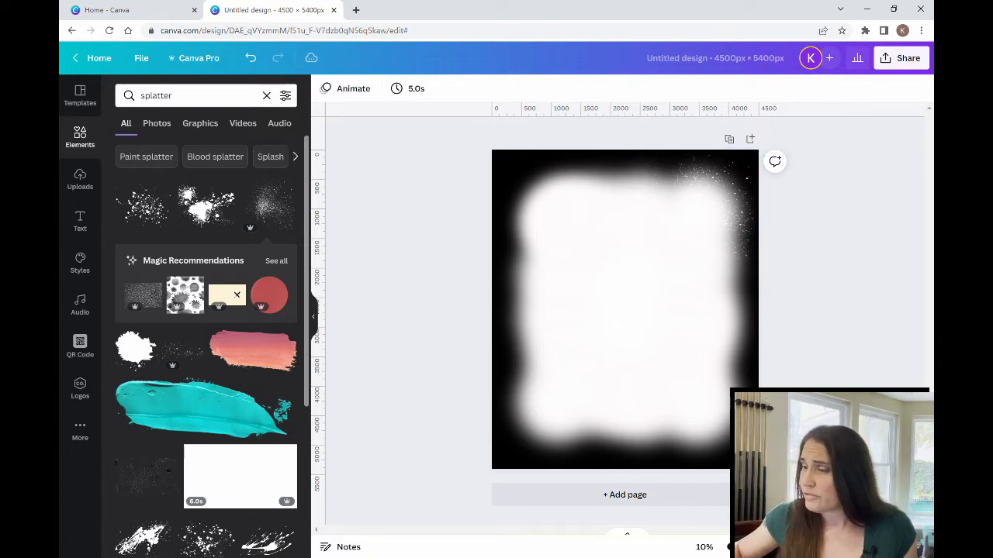
Place splatter copies down the rectangle's right edge to its lower-right corner.
{"action": "left_click", "coordinate": [731, 221]}
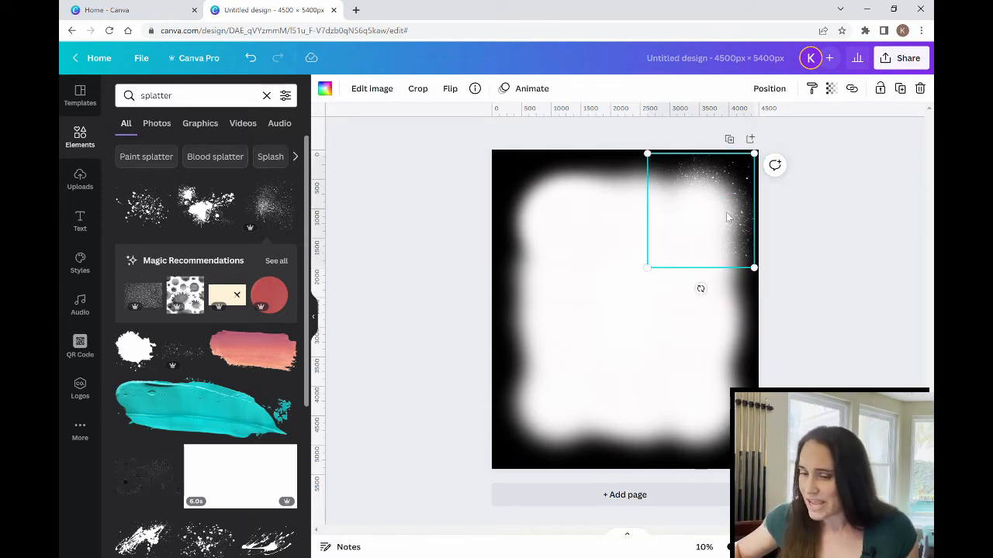
{"action": "left_click_drag", "start_coordinate": [728, 217], "coordinate": [717, 420]}
{"action": "left_click", "coordinate": [848, 354]}
{"action": "left_click", "coordinate": [708, 376]}
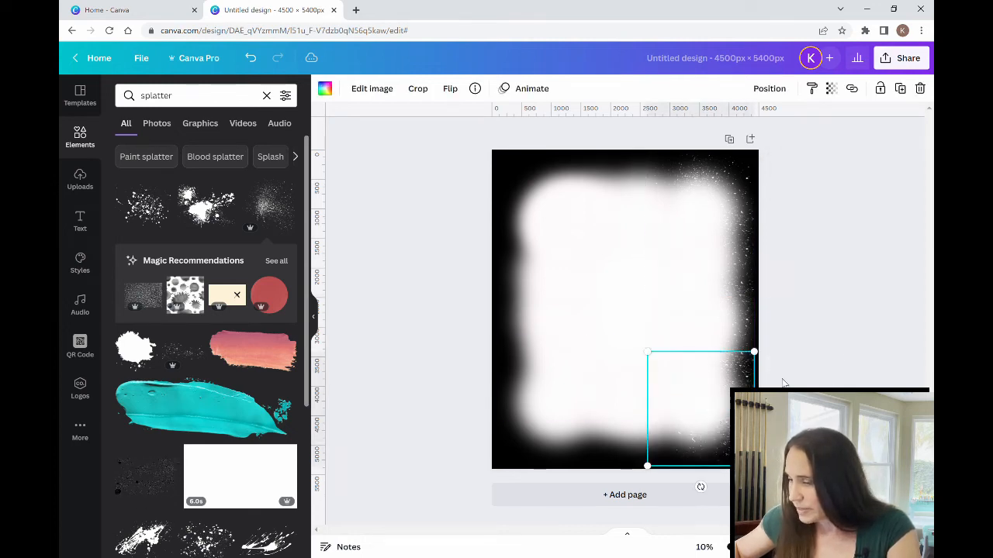
{"action": "left_click", "coordinate": [856, 346]}
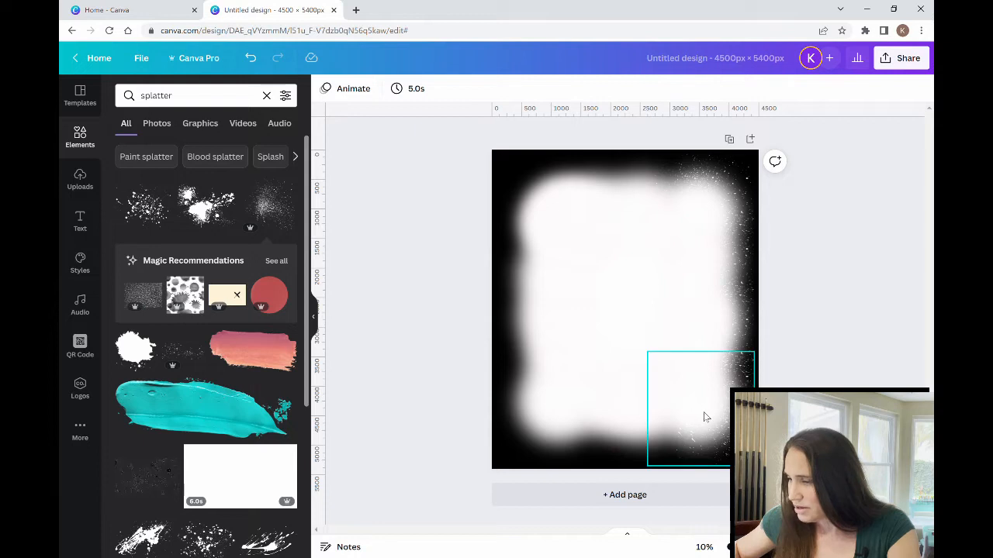
Move a splatter copy to the rectangle's lower-left corner and flip it horizontally so its specks spread outward.
{"action": "left_click_drag", "start_coordinate": [703, 417], "coordinate": [531, 413]}
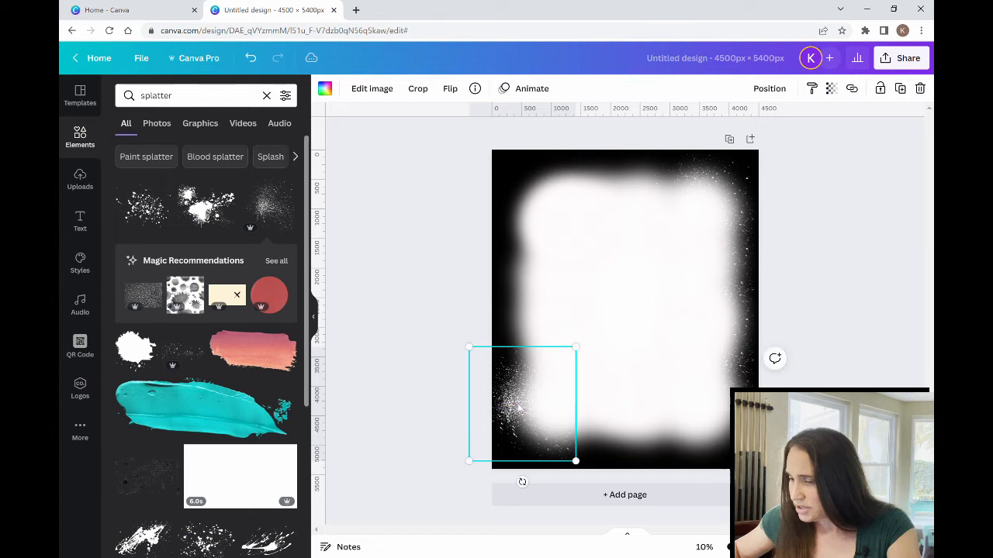
{"action": "left_click", "coordinate": [449, 89]}
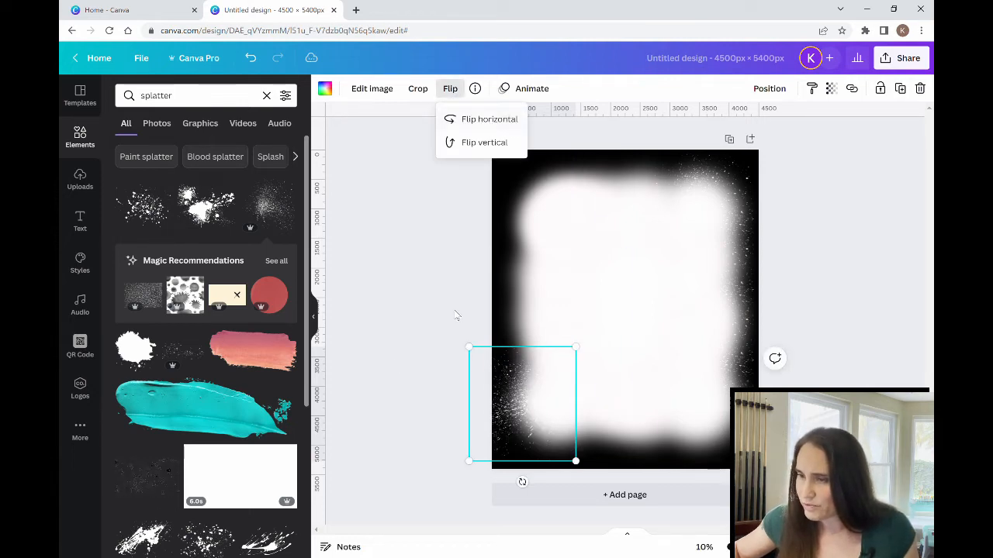
{"action": "left_click_drag", "start_coordinate": [536, 408], "coordinate": [571, 417]}
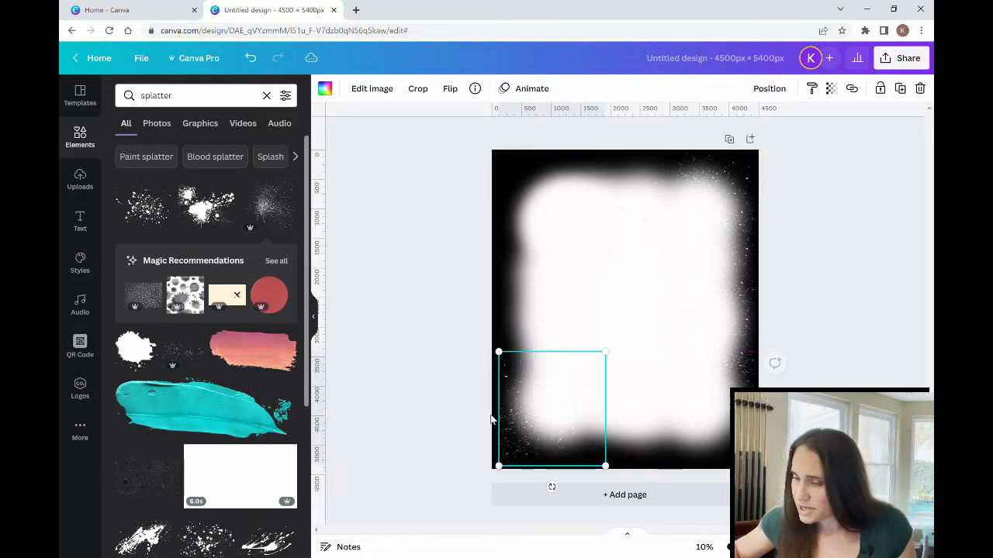
{"action": "left_click", "coordinate": [491, 419]}
{"action": "left_click", "coordinate": [547, 401]}
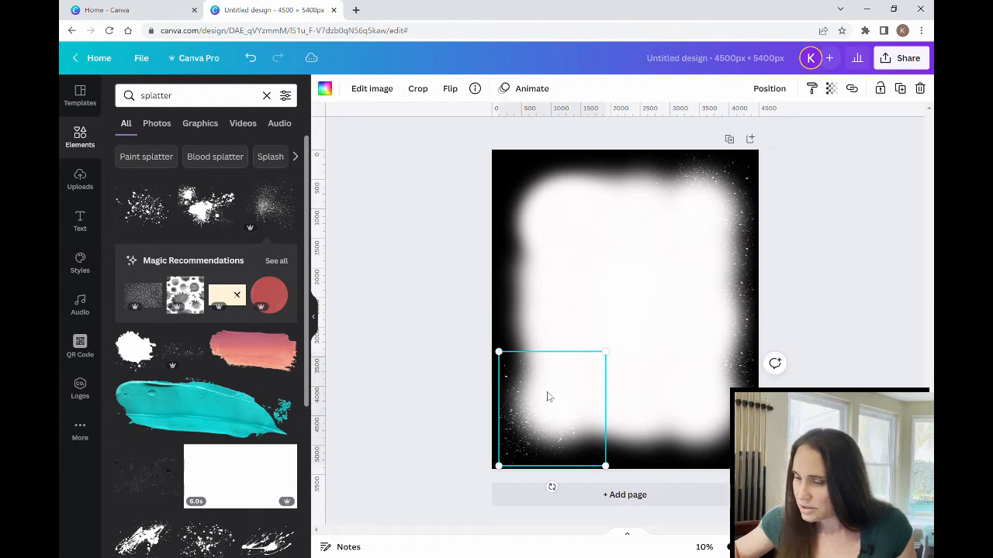
Place copies of the flipped splatter up the rectangle's left edge to its upper-left corner.
{"action": "left_click_drag", "start_coordinate": [552, 416], "coordinate": [556, 266]}
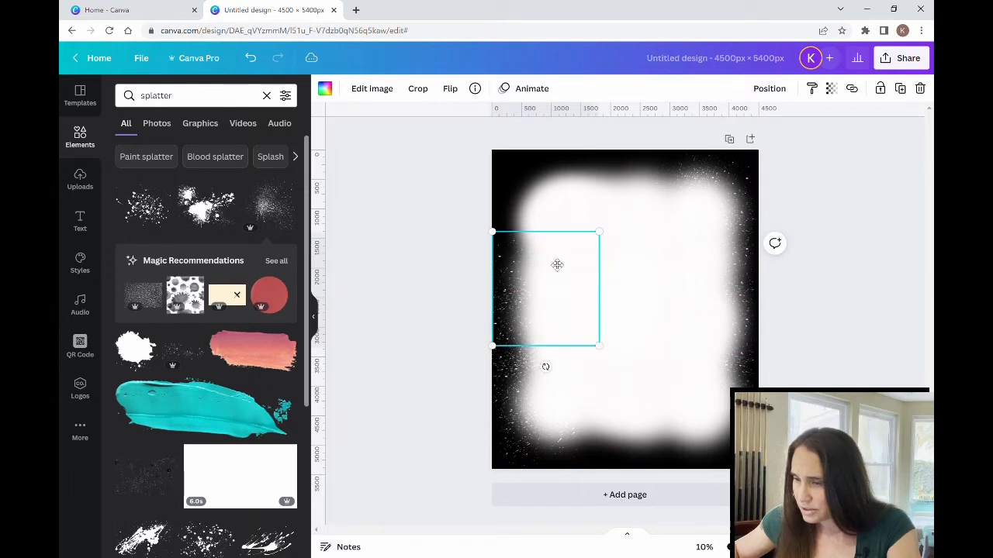
{"action": "double_click", "coordinate": [561, 261]}
{"action": "left_click", "coordinate": [408, 270]}
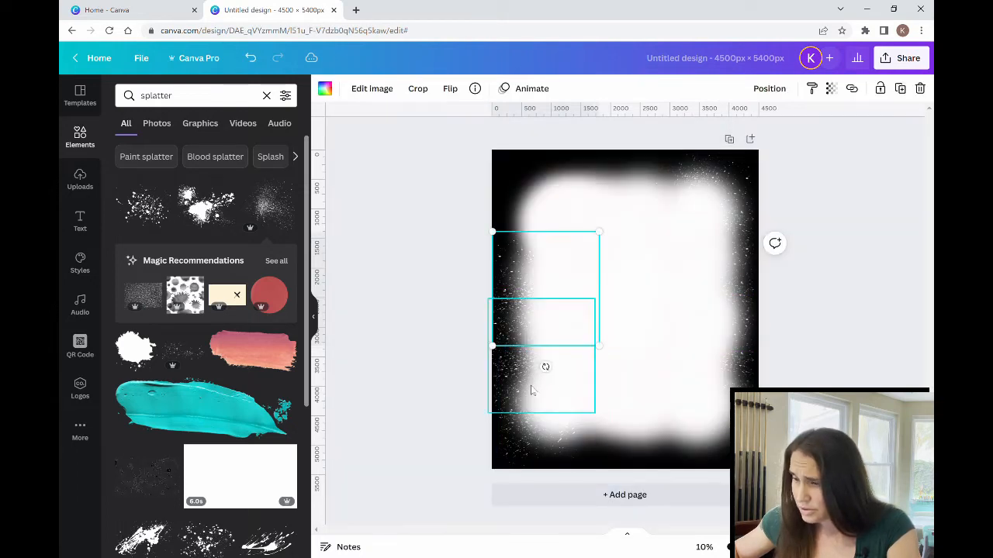
{"action": "left_click_drag", "start_coordinate": [528, 391], "coordinate": [539, 389]}
{"action": "left_click", "coordinate": [449, 404]}
{"action": "left_click_drag", "start_coordinate": [518, 271], "coordinate": [535, 235]}
{"action": "left_click", "coordinate": [358, 316]}
{"action": "left_click", "coordinate": [524, 290]}
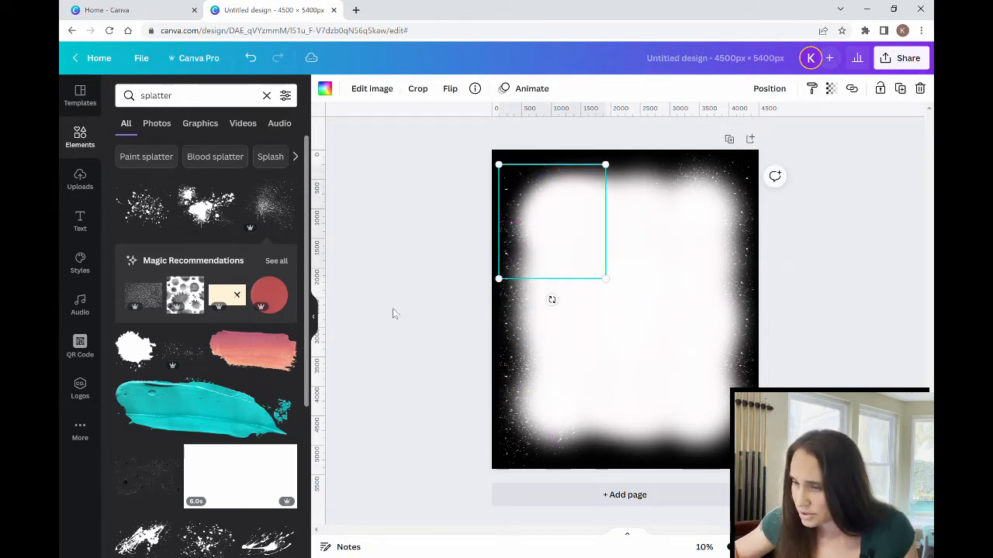
{"action": "left_click", "coordinate": [376, 312]}
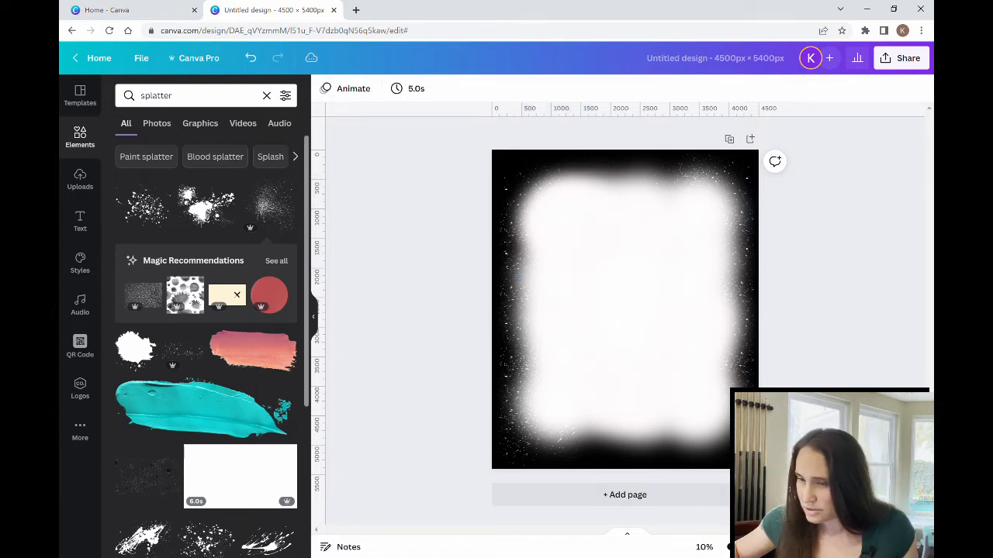
Duplicate a splatter on the rectangle's right edge and move the copy toward the lower-right corner.
{"action": "left_click", "coordinate": [726, 367]}
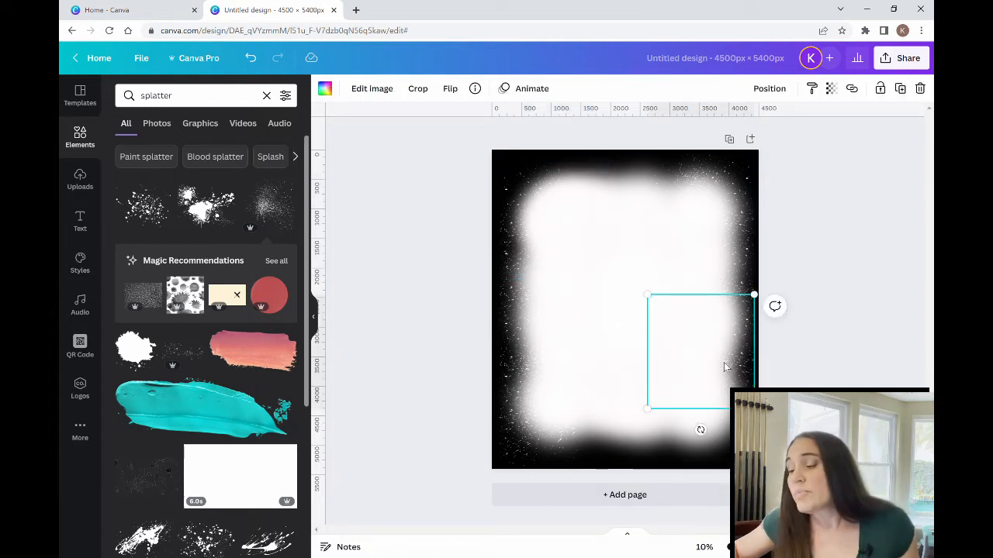
{"action": "key", "text": "ctrl+d"}
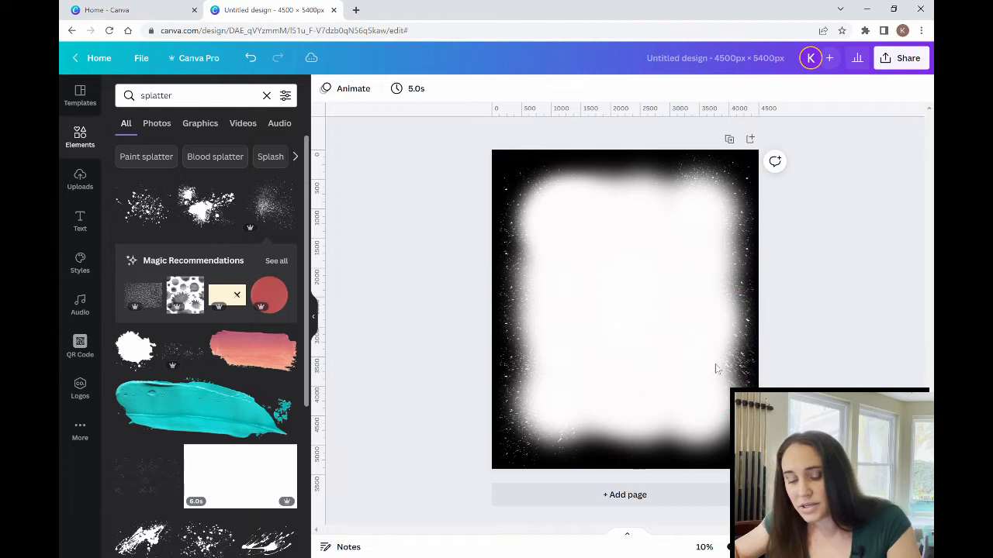
{"action": "left_click_drag", "start_coordinate": [718, 369], "coordinate": [721, 415]}
{"action": "left_click", "coordinate": [822, 367]}
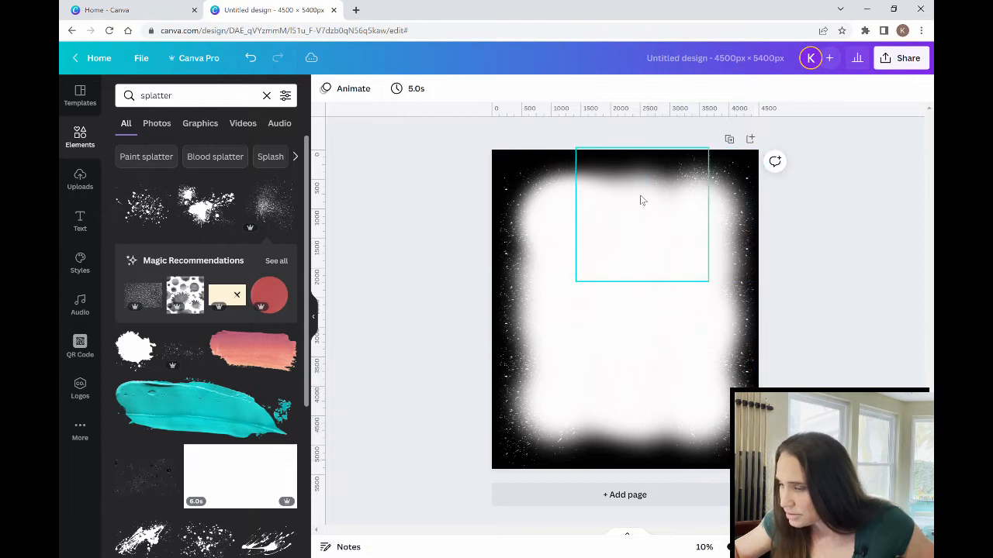
Duplicate the upper-right splatter and rotate copies to spread white specks along the rectangle's top and bottom edges.
{"action": "left_click", "coordinate": [721, 197]}
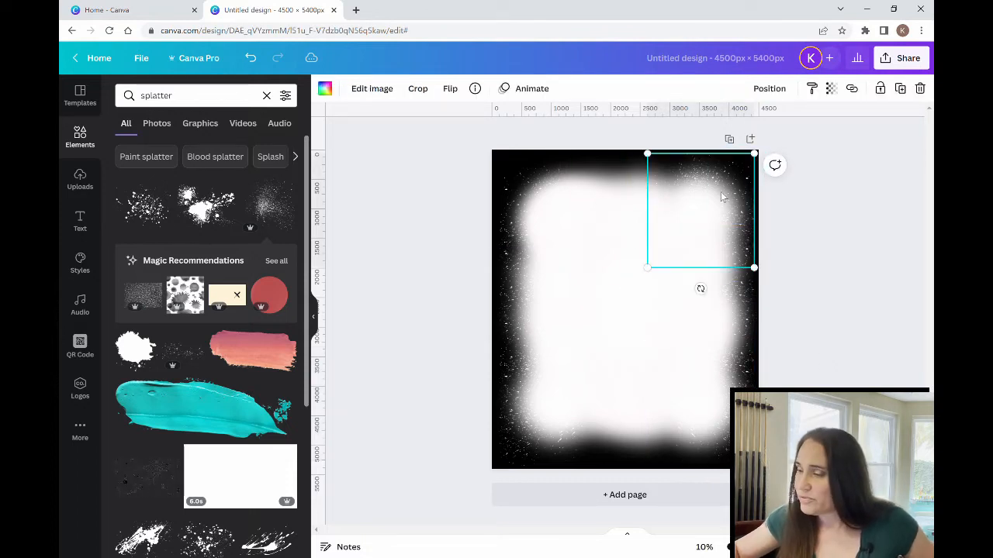
{"action": "key", "text": "ctrl+d"}
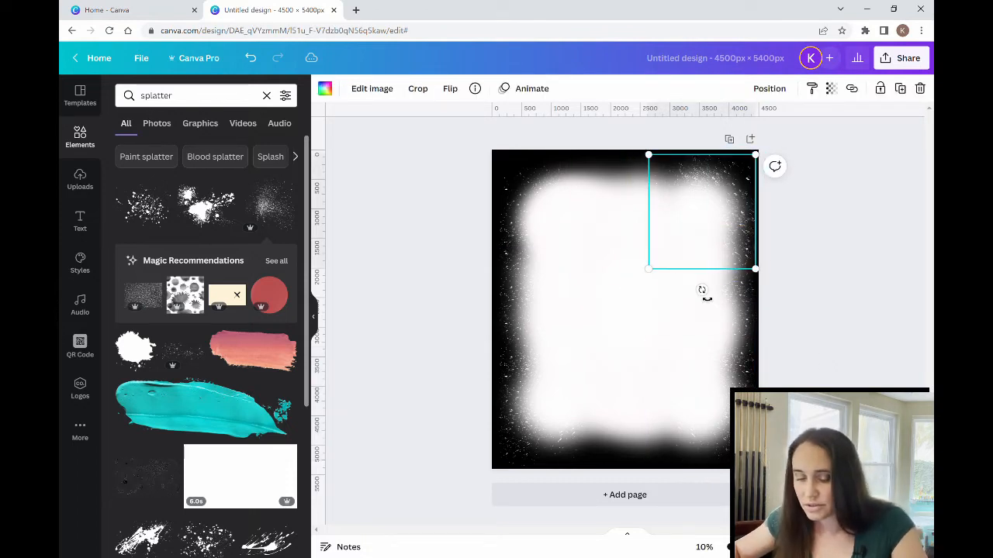
{"action": "left_click_drag", "start_coordinate": [702, 289], "coordinate": [716, 206]}
{"action": "left_click", "coordinate": [822, 272]}
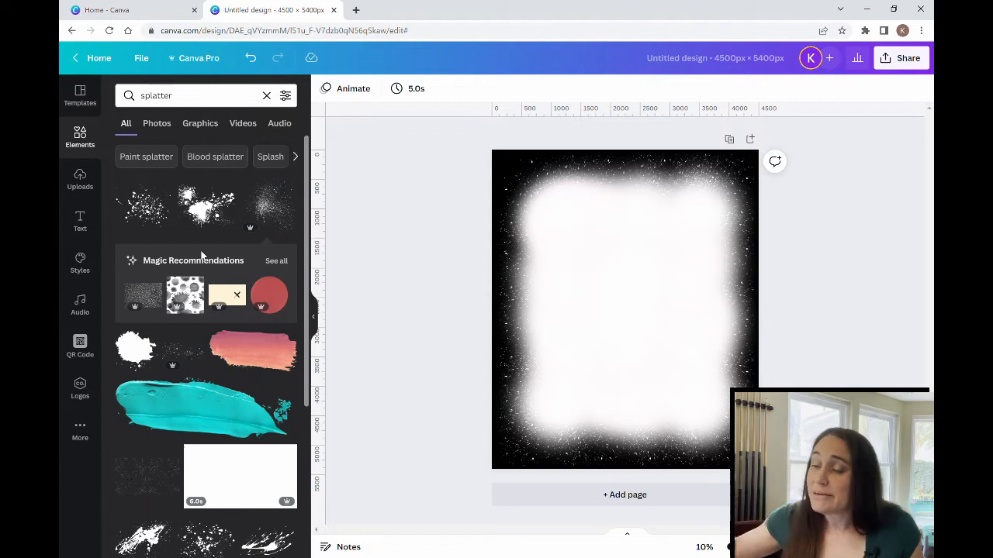
Find a dense speckled splatter graphic in the splatter results and add it to the page.
{"action": "scroll", "coordinate": [167, 233], "scroll_direction": "down", "scroll_amount": 5}
{"action": "scroll", "coordinate": [182, 322], "scroll_direction": "down", "scroll_amount": 6}
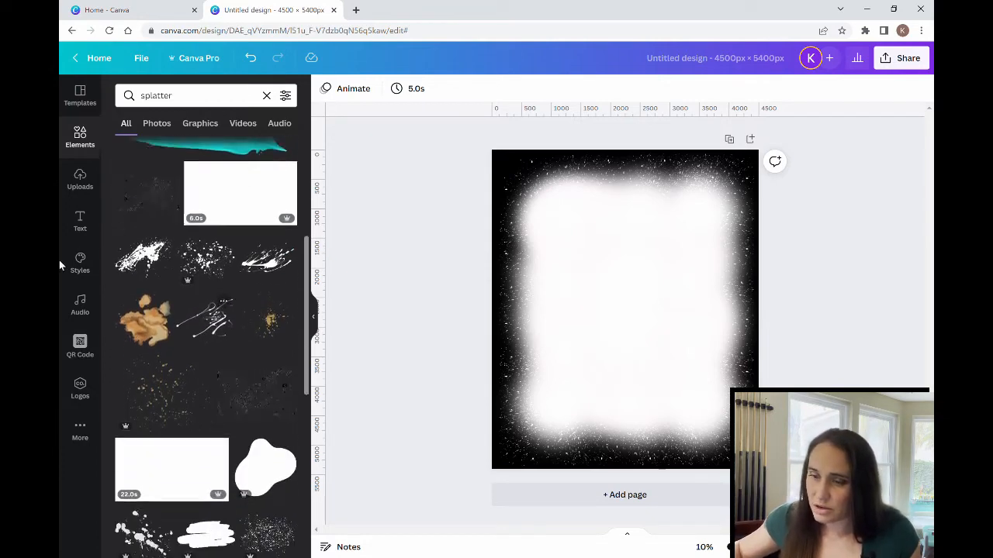
{"action": "scroll", "coordinate": [110, 250], "scroll_direction": "down", "scroll_amount": 5}
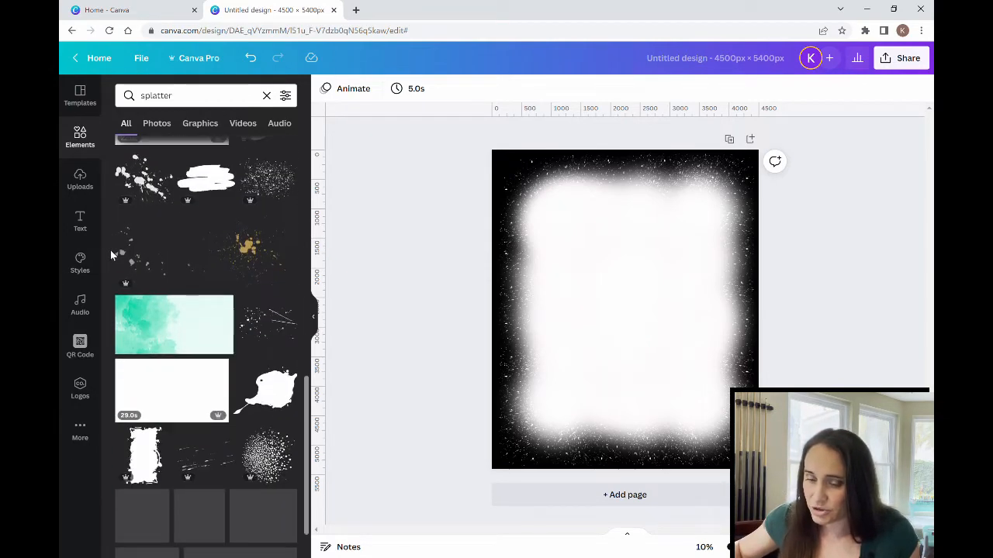
{"action": "scroll", "coordinate": [157, 331], "scroll_direction": "up", "scroll_amount": 5}
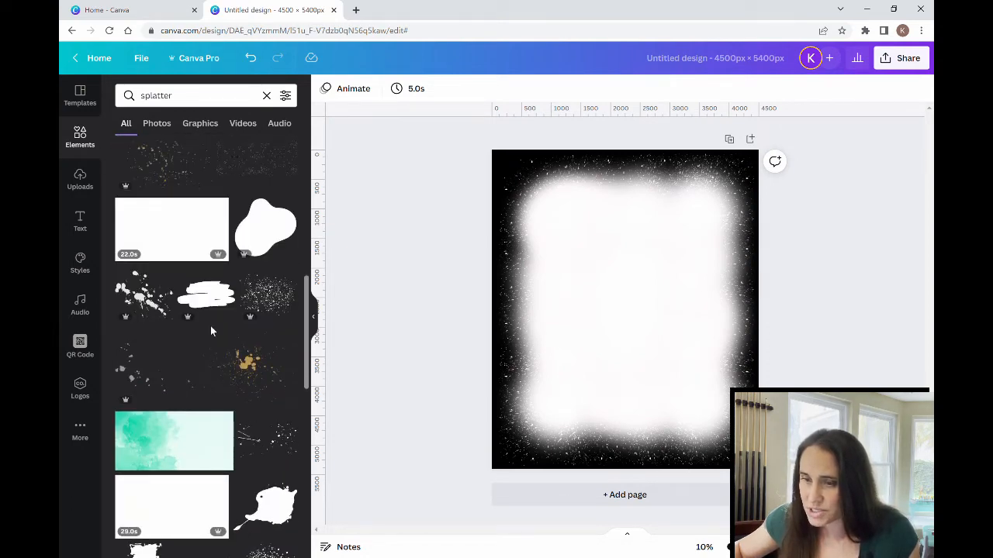
{"action": "scroll", "coordinate": [211, 325], "scroll_direction": "up", "scroll_amount": 1}
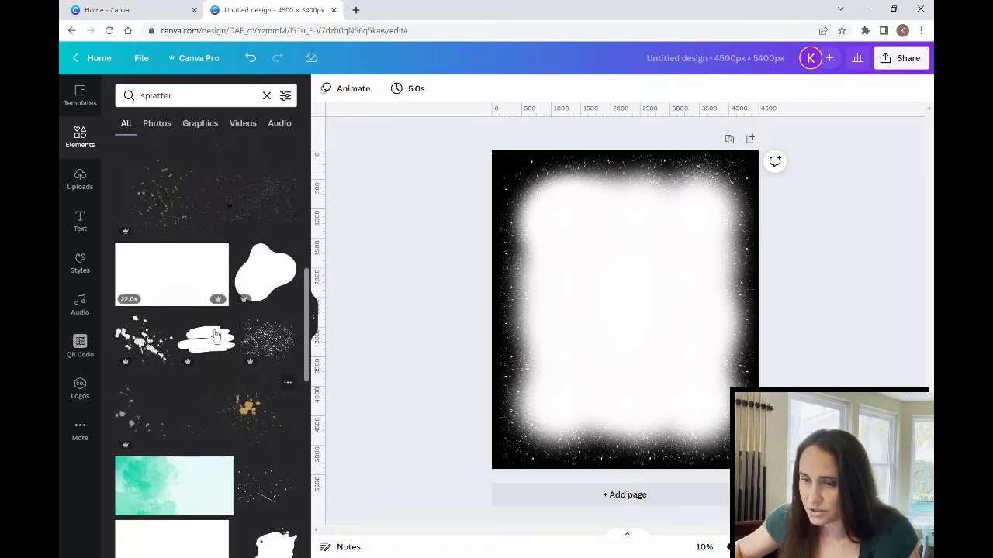
{"action": "left_click", "coordinate": [261, 363]}
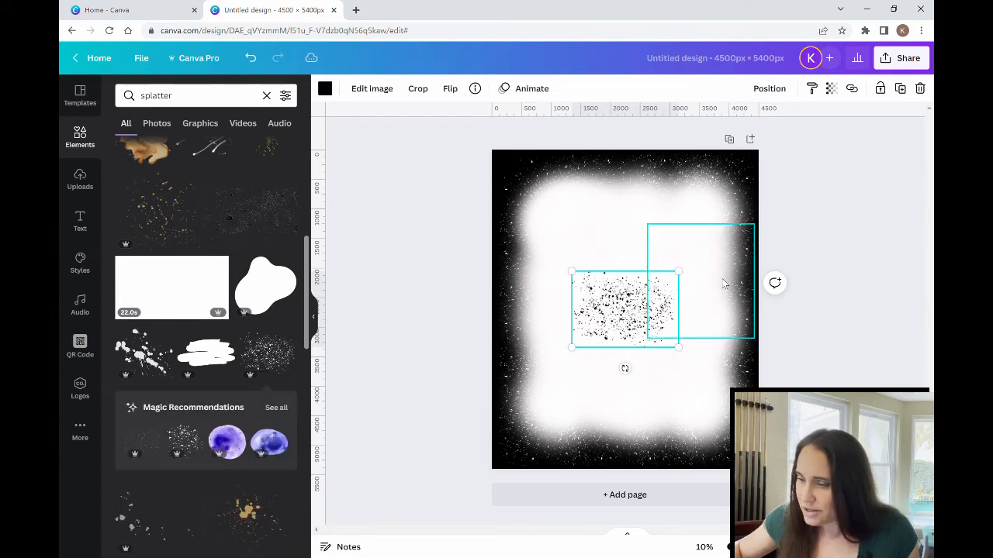
Recolor the new splatter white and place it over the rectangle's upper edge.
{"action": "left_click", "coordinate": [325, 88]}
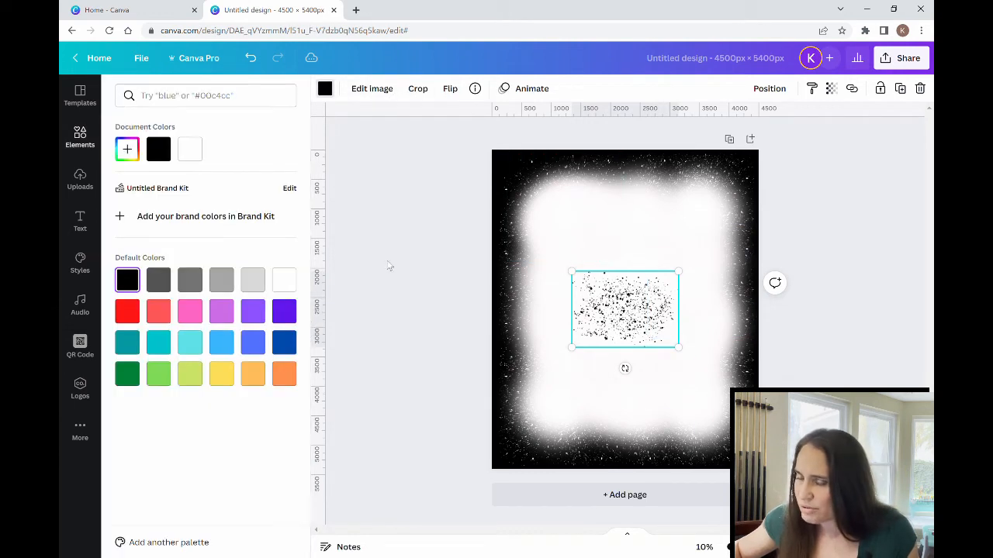
{"action": "left_click", "coordinate": [283, 279]}
{"action": "left_click_drag", "start_coordinate": [626, 321], "coordinate": [636, 207]}
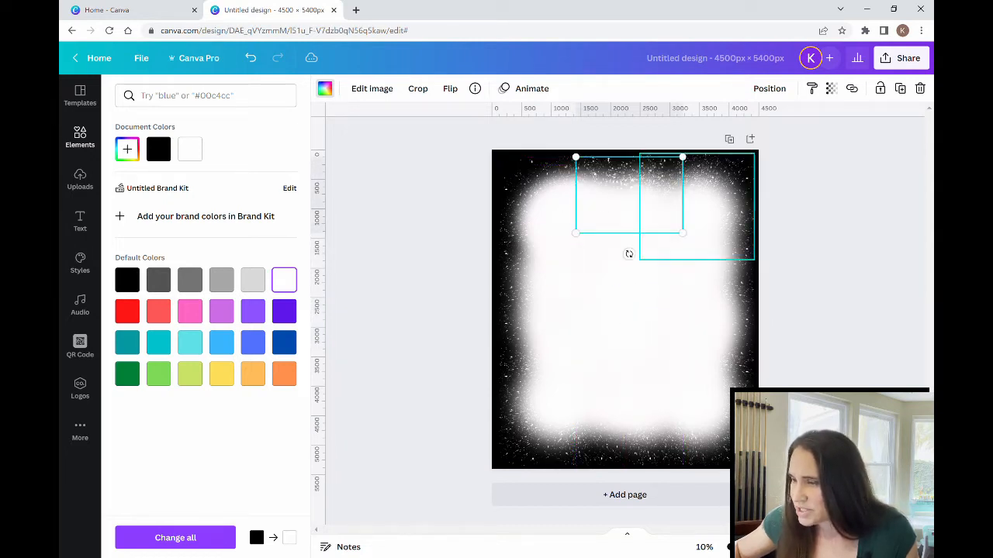
{"action": "left_click", "coordinate": [884, 361]}
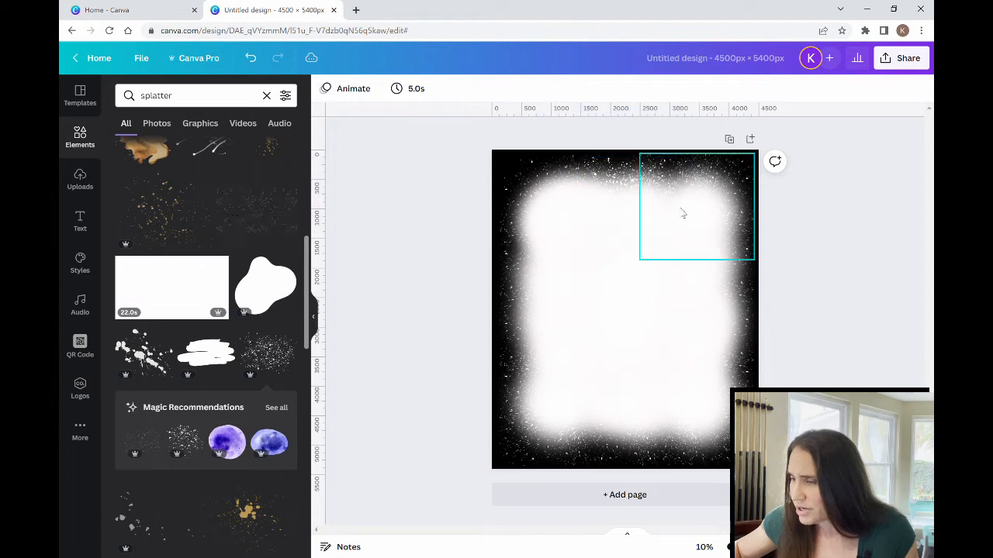
Spread copies of the white speckled splatter around the rectangle's edges to thicken the border texture.
{"action": "left_click", "coordinate": [637, 191]}
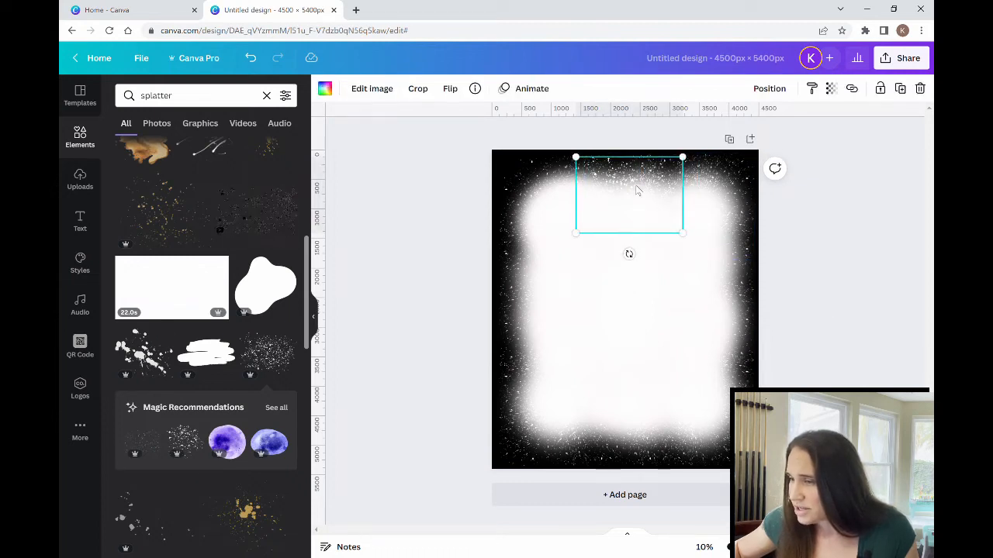
{"action": "left_click_drag", "start_coordinate": [633, 186], "coordinate": [574, 203]}
{"action": "left_click", "coordinate": [857, 258]}
{"action": "left_click", "coordinate": [700, 201]}
{"action": "left_click", "coordinate": [809, 284]}
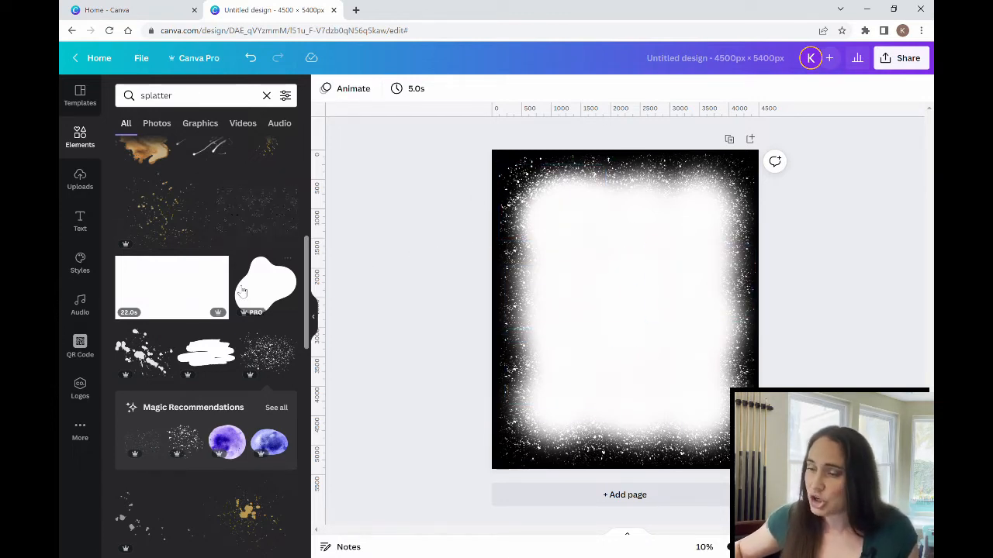
Add the sparse black speckle graphic from the recommendations and rotate it 90° to stand upright.
{"action": "scroll", "coordinate": [196, 271], "scroll_direction": "down", "scroll_amount": 1}
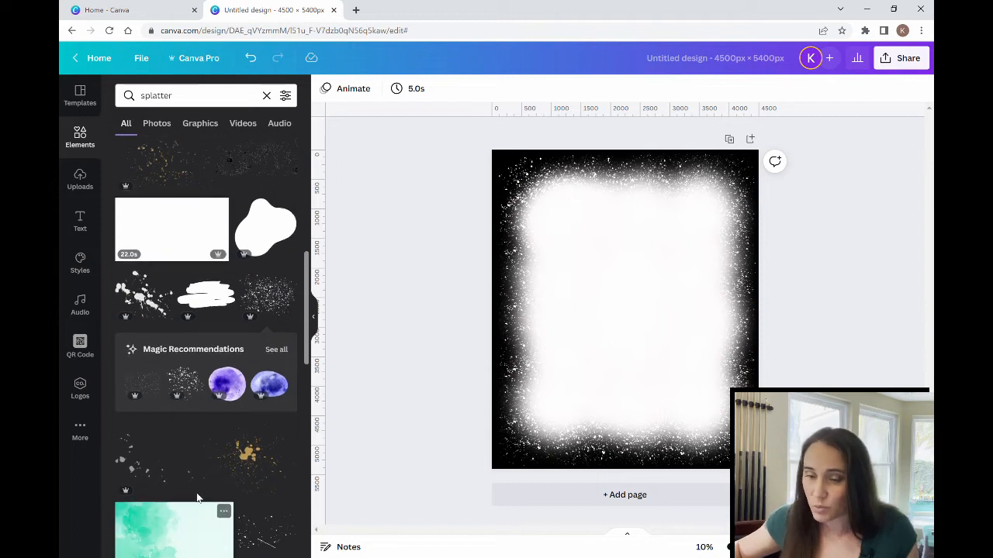
{"action": "left_click", "coordinate": [159, 392]}
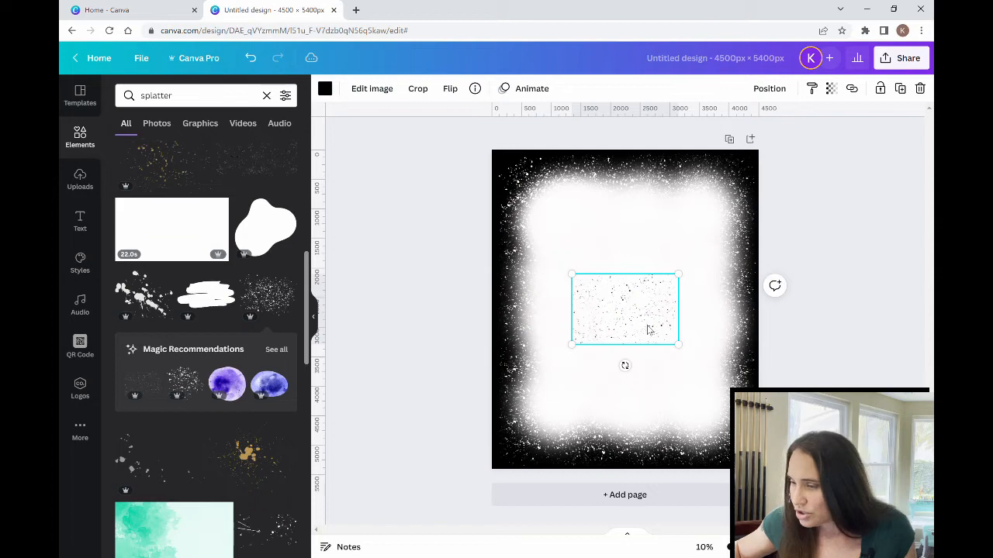
{"action": "left_click_drag", "start_coordinate": [625, 366], "coordinate": [670, 310]}
{"action": "double_click", "coordinate": [667, 311]}
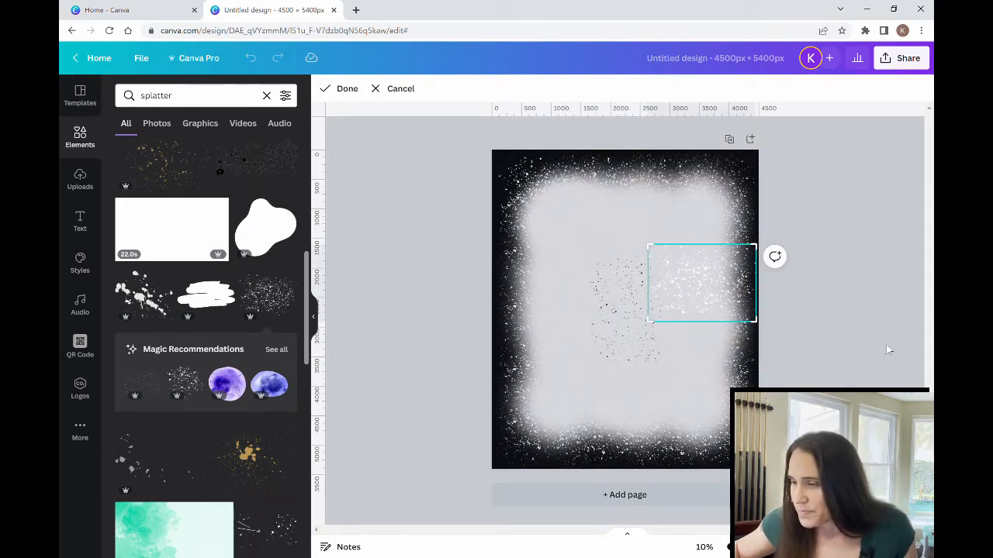
{"action": "left_click", "coordinate": [887, 348]}
Enlarge the black speckle graphic to cover nearly the whole white rectangle.
{"action": "left_click", "coordinate": [621, 328]}
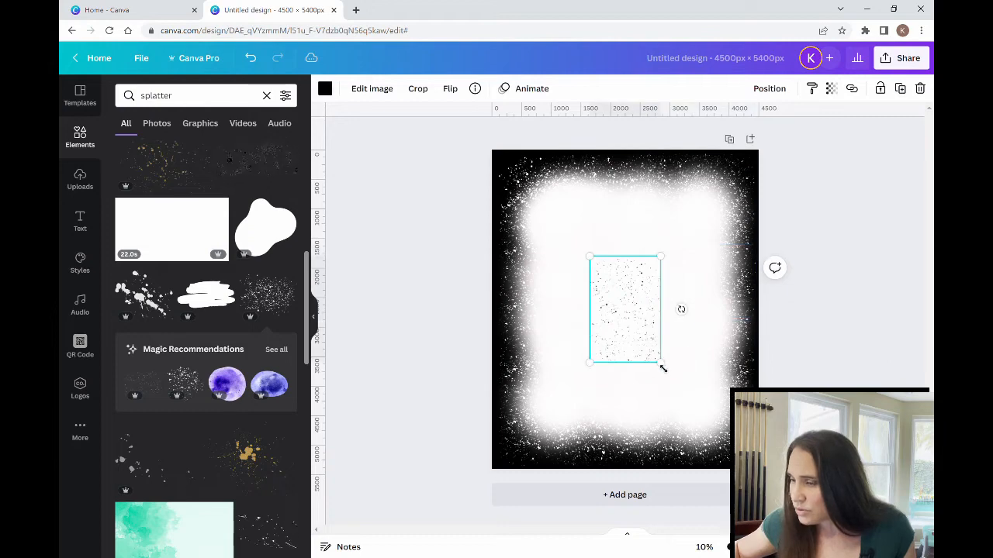
{"action": "left_click_drag", "start_coordinate": [662, 368], "coordinate": [715, 447]}
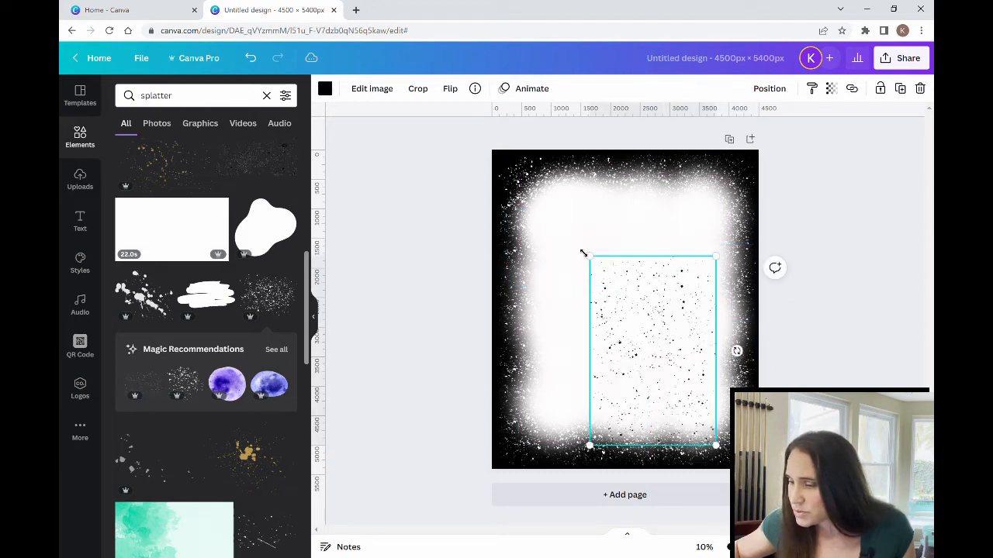
{"action": "left_click_drag", "start_coordinate": [583, 253], "coordinate": [528, 165]}
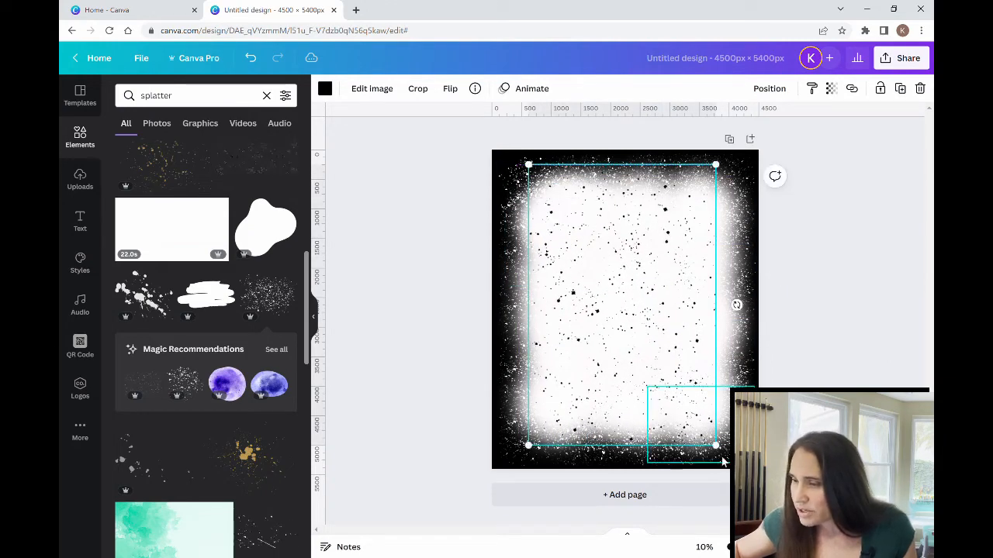
{"action": "left_click_drag", "start_coordinate": [716, 446], "coordinate": [724, 457]}
{"action": "left_click_drag", "start_coordinate": [638, 366], "coordinate": [648, 369]}
{"action": "key", "text": "Escape"}
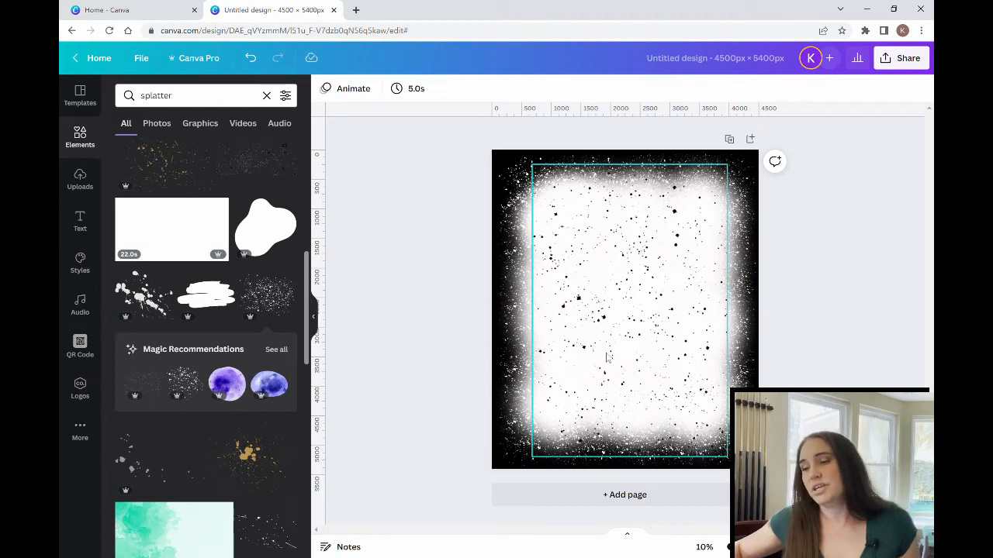
Shrink the black speckle graphic to about half the rectangle's width and height and position it over the upper-left corner.
{"action": "left_click", "coordinate": [642, 371]}
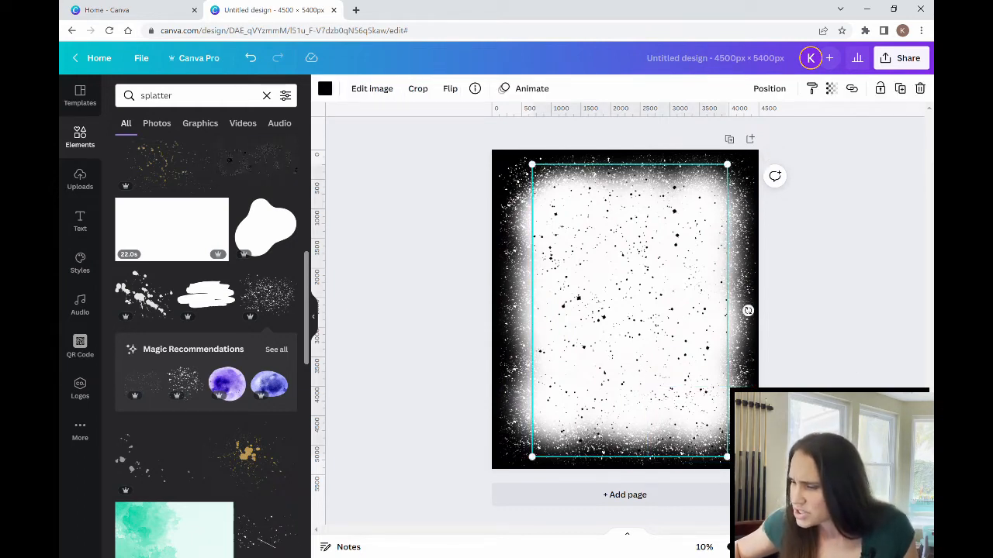
{"action": "left_click_drag", "start_coordinate": [726, 458], "coordinate": [617, 334]}
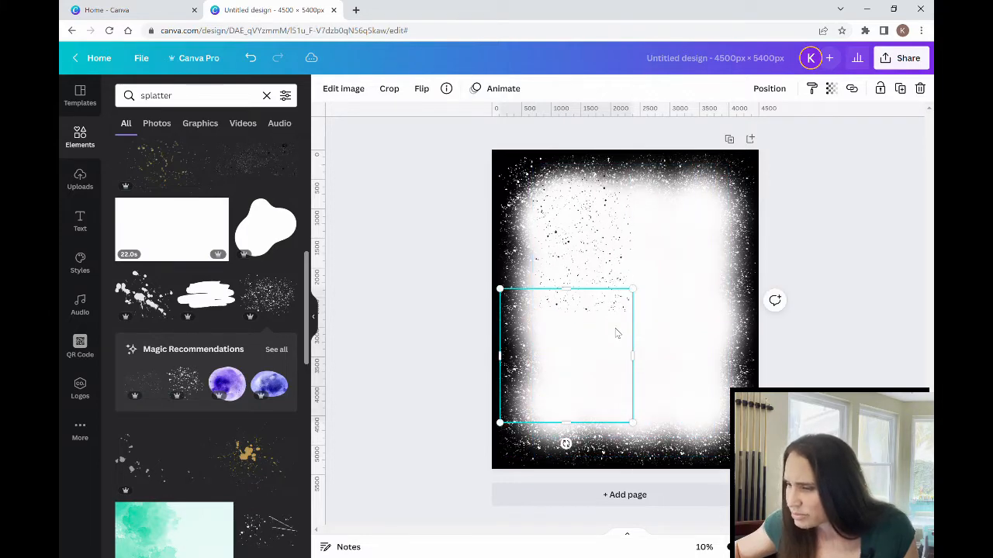
{"action": "double_click", "coordinate": [617, 333]}
{"action": "left_click", "coordinate": [826, 368]}
{"action": "left_click_drag", "start_coordinate": [587, 253], "coordinate": [567, 258]}
{"action": "double_click", "coordinate": [566, 256]}
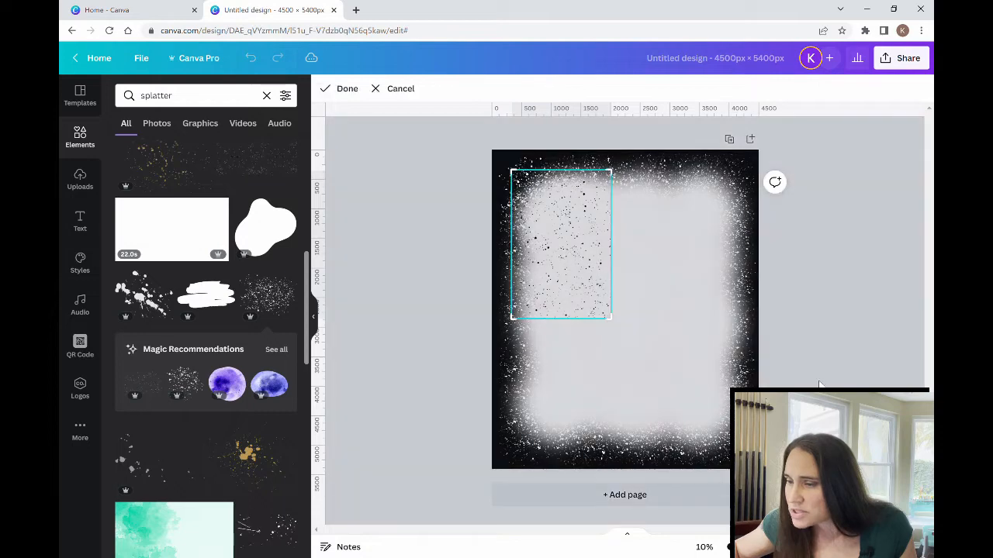
{"action": "left_click", "coordinate": [819, 384]}
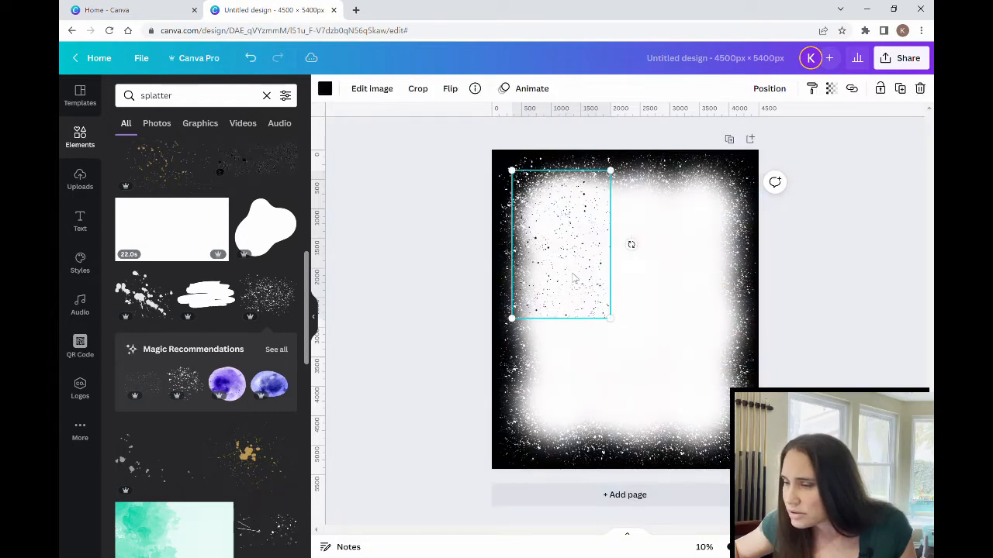
Place copies of the black speckle graphic side by side and below until they cover the white rectangle.
{"action": "left_click_drag", "start_coordinate": [574, 281], "coordinate": [628, 288]}
{"action": "left_click", "coordinate": [860, 332]}
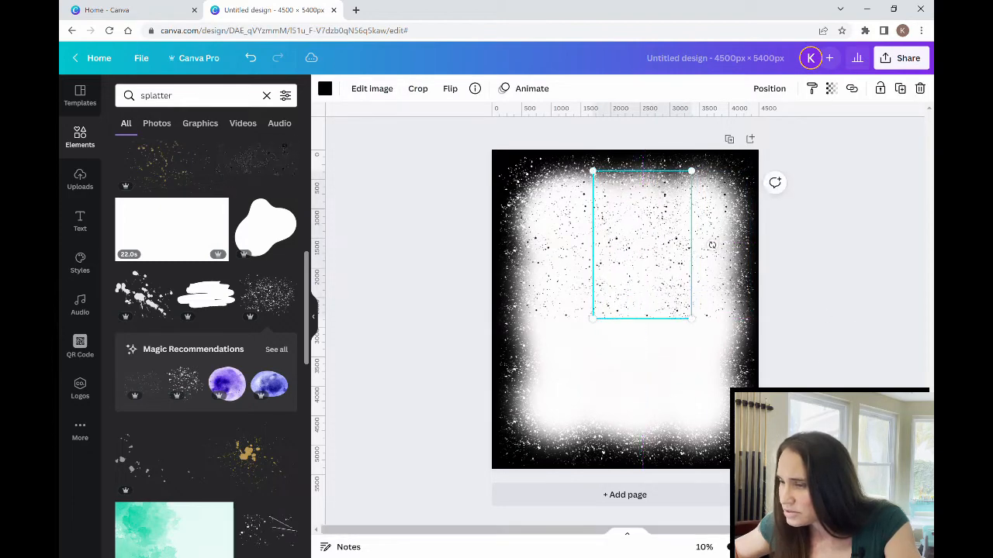
{"action": "left_click", "coordinate": [807, 256]}
{"action": "left_click_drag", "start_coordinate": [569, 292], "coordinate": [638, 282]}
{"action": "key", "text": "Escape"}
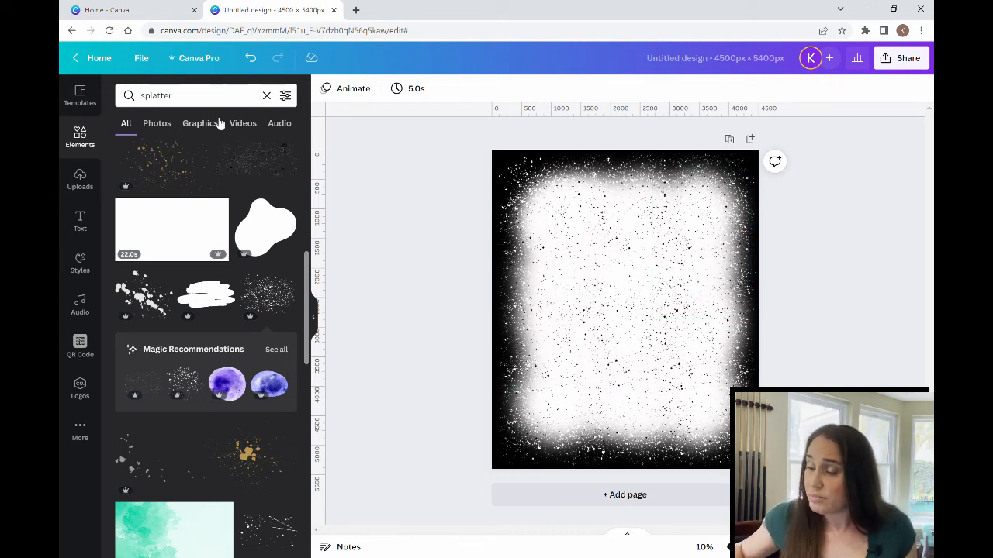
Search the elements library for "messy bun".
{"action": "left_click", "coordinate": [208, 95]}
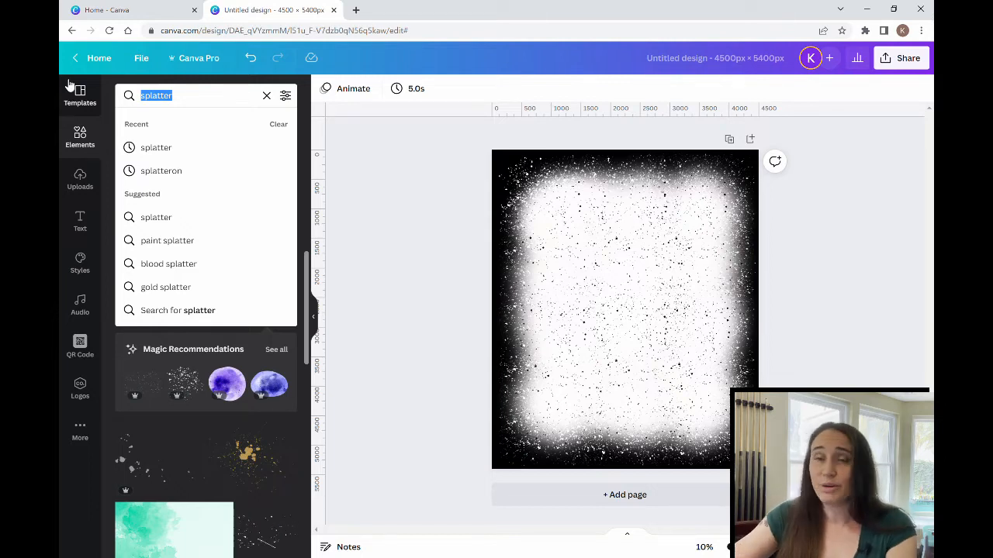
{"action": "type", "text": "messy m"}
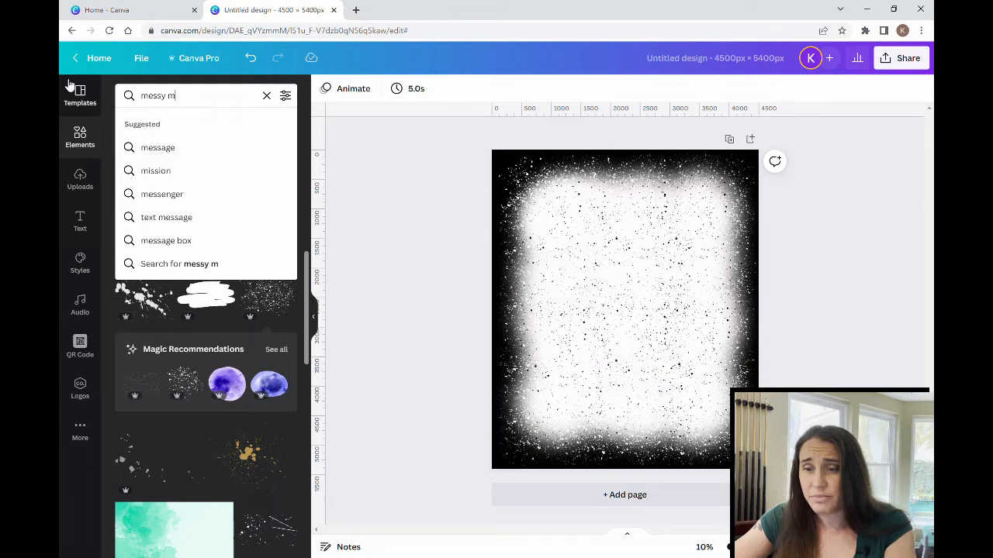
{"action": "key", "text": "BackSpace"}
{"action": "type", "text": "bun"}
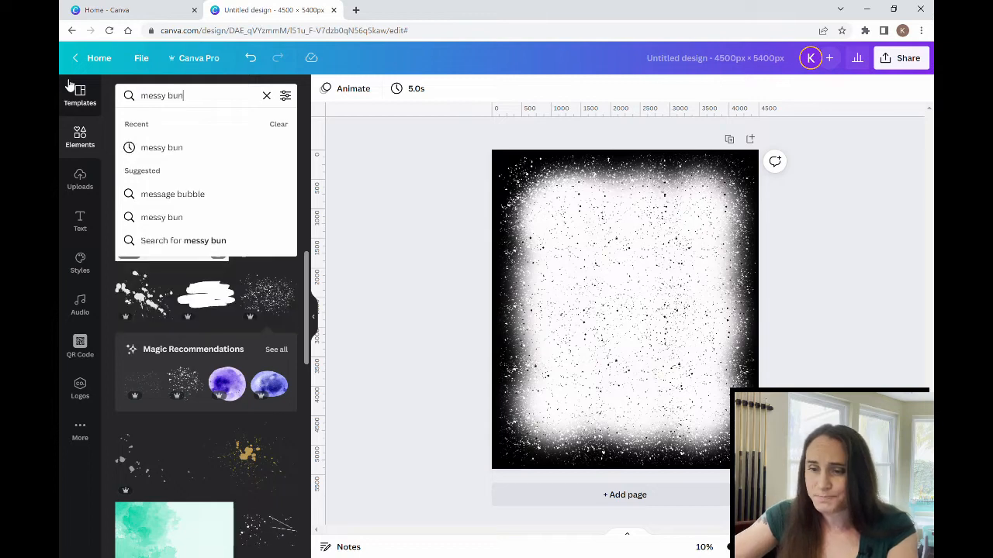
{"action": "key", "text": "Return"}
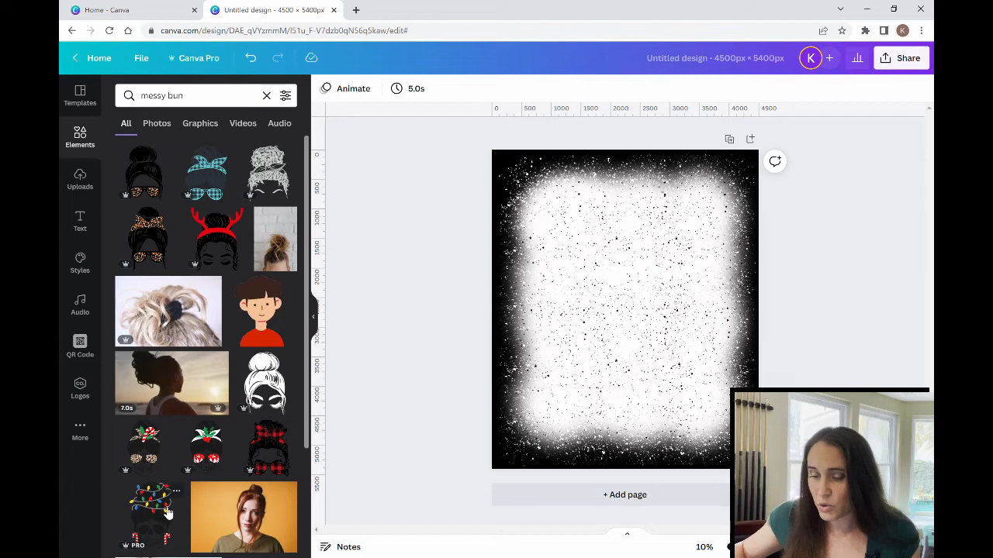
Try the messy bun graphic with leopard headband and sunglasses, enlarged and centered on the rectangle, and remove it from the page.
{"action": "left_click", "coordinate": [155, 255]}
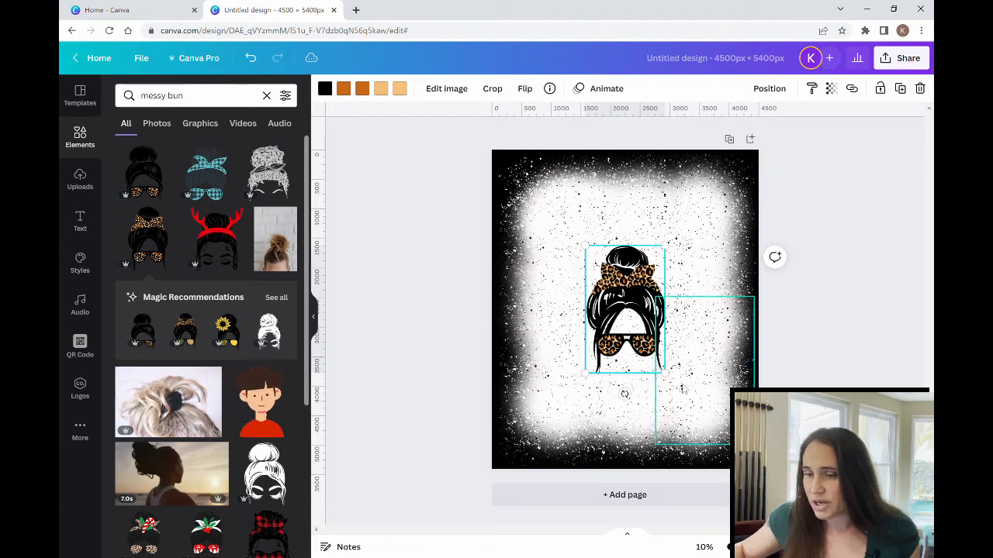
{"action": "left_click_drag", "start_coordinate": [674, 382], "coordinate": [721, 470]}
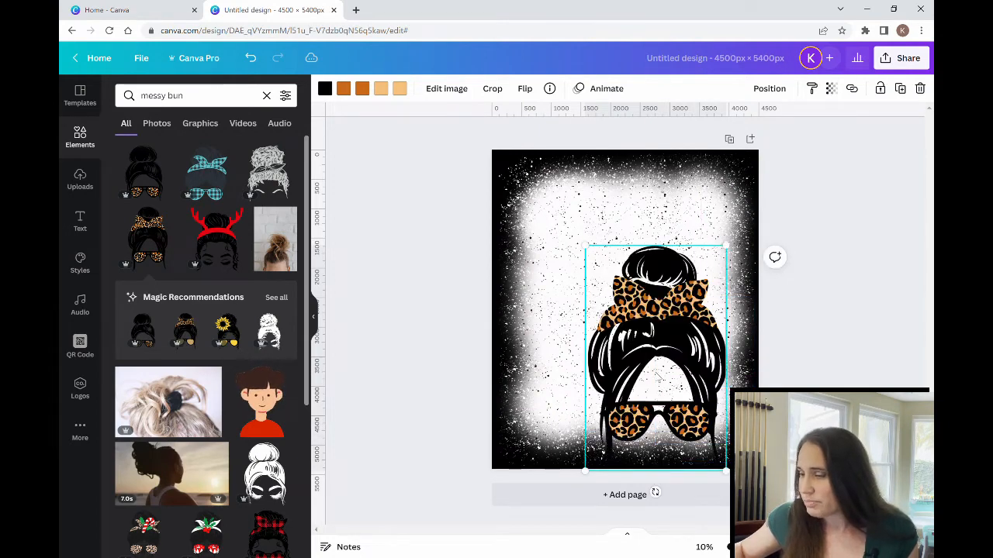
{"action": "left_click_drag", "start_coordinate": [682, 352], "coordinate": [639, 291]}
{"action": "left_click", "coordinate": [873, 359]}
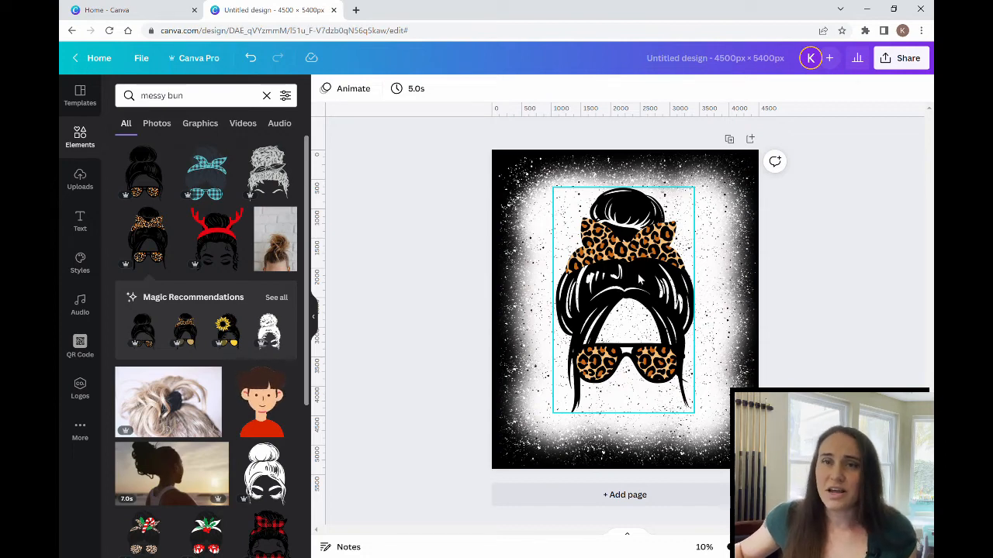
{"action": "left_click_drag", "start_coordinate": [656, 290], "coordinate": [350, 272]}
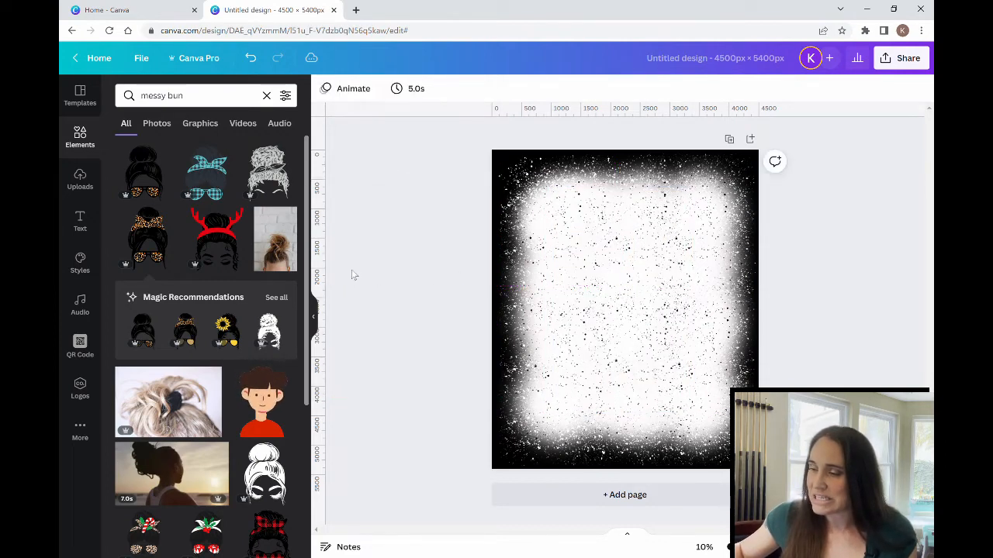
Add the messy bun face with closed eyes and long lashes to the page's center and collapse the elements panel.
{"action": "scroll", "coordinate": [202, 205], "scroll_direction": "down", "scroll_amount": 3}
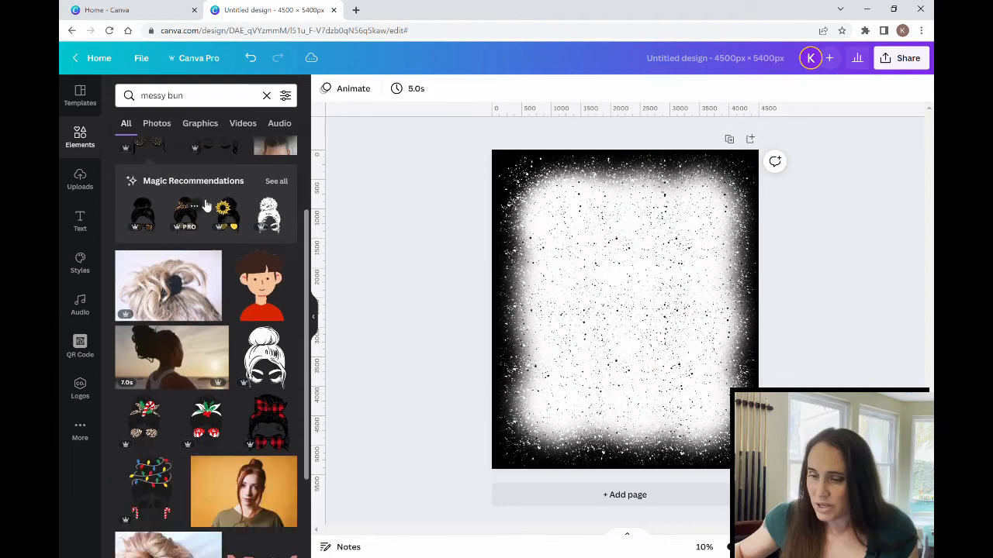
{"action": "left_click", "coordinate": [268, 366]}
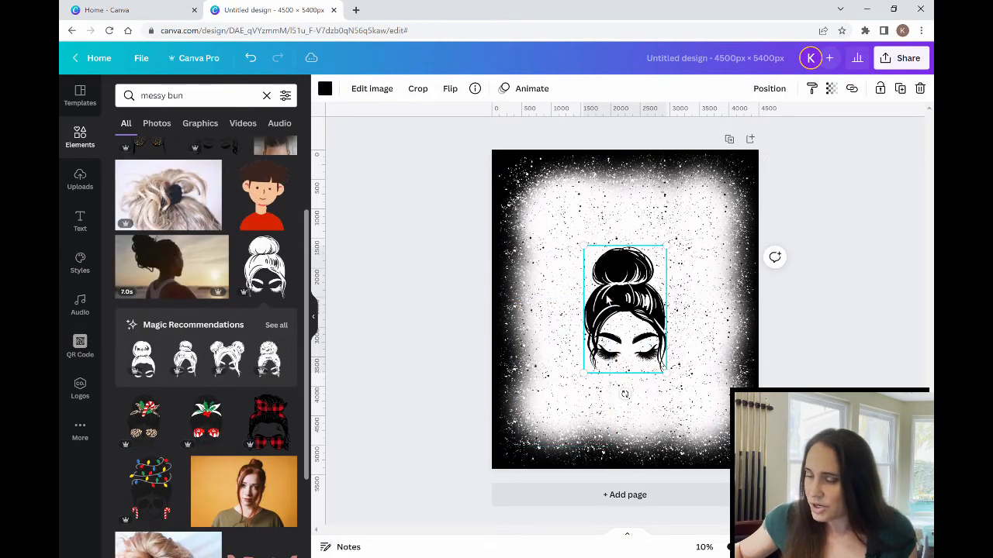
{"action": "left_click", "coordinate": [388, 302]}
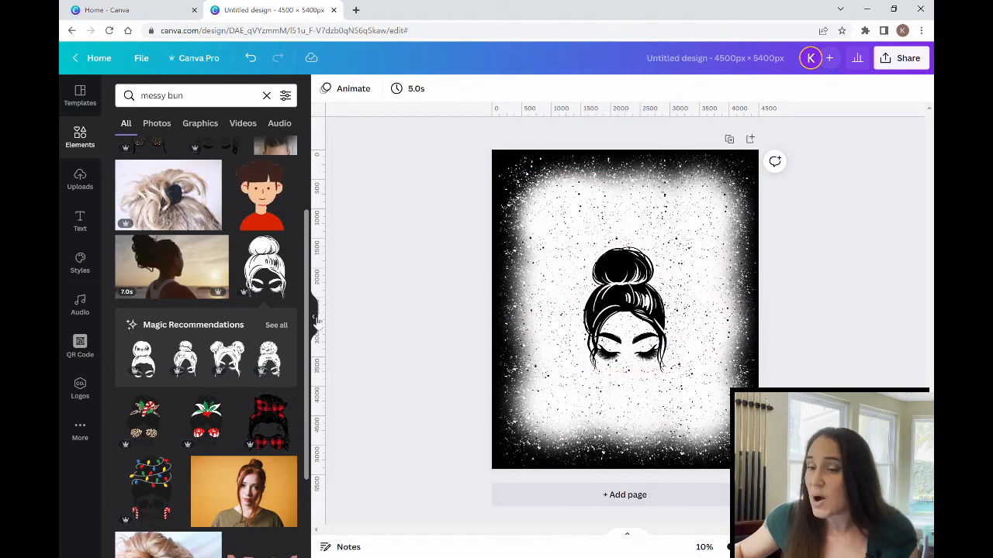
{"action": "left_click", "coordinate": [316, 318]}
{"action": "left_click", "coordinate": [519, 304]}
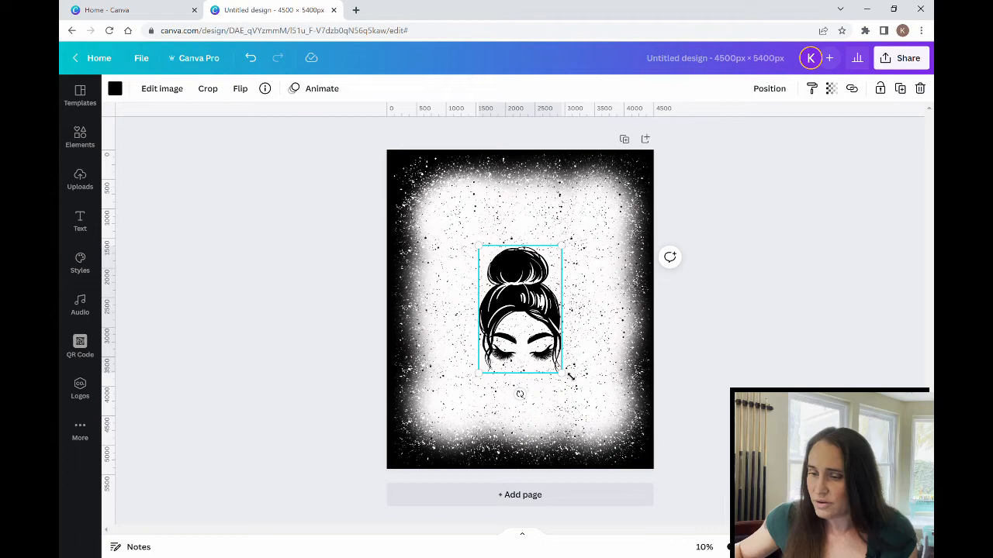
Enlarge the messy bun face and center it in the upper part of the white splattered rectangle.
{"action": "left_click_drag", "start_coordinate": [571, 377], "coordinate": [649, 445]}
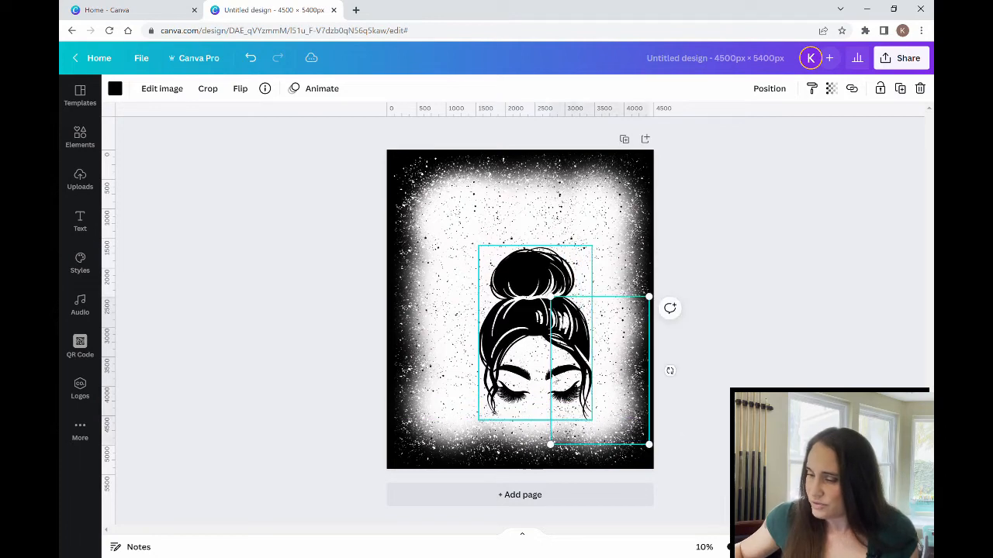
{"action": "left_click", "coordinate": [864, 343]}
{"action": "left_click_drag", "start_coordinate": [540, 345], "coordinate": [532, 292]}
{"action": "left_click_drag", "start_coordinate": [471, 366], "coordinate": [458, 391]}
{"action": "left_click_drag", "start_coordinate": [527, 314], "coordinate": [530, 311]}
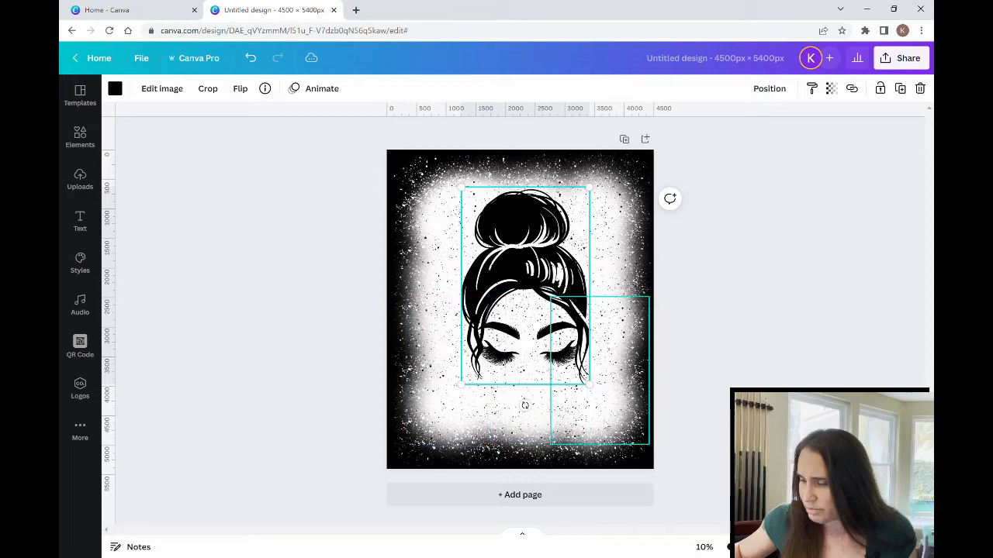
{"action": "left_click", "coordinate": [870, 358]}
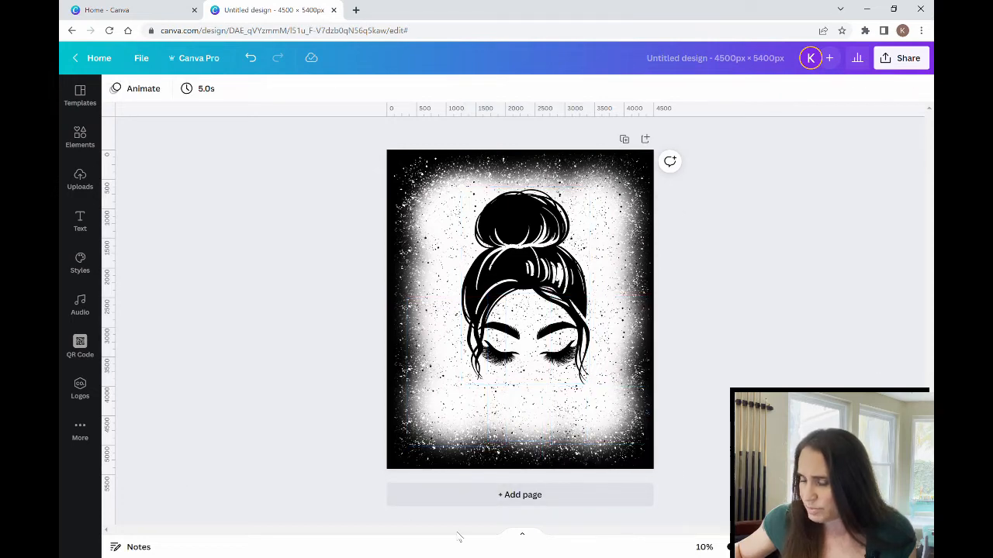
Search the elements library for "sunglasses" and restrict the results to graphics.
{"action": "left_click", "coordinate": [80, 178]}
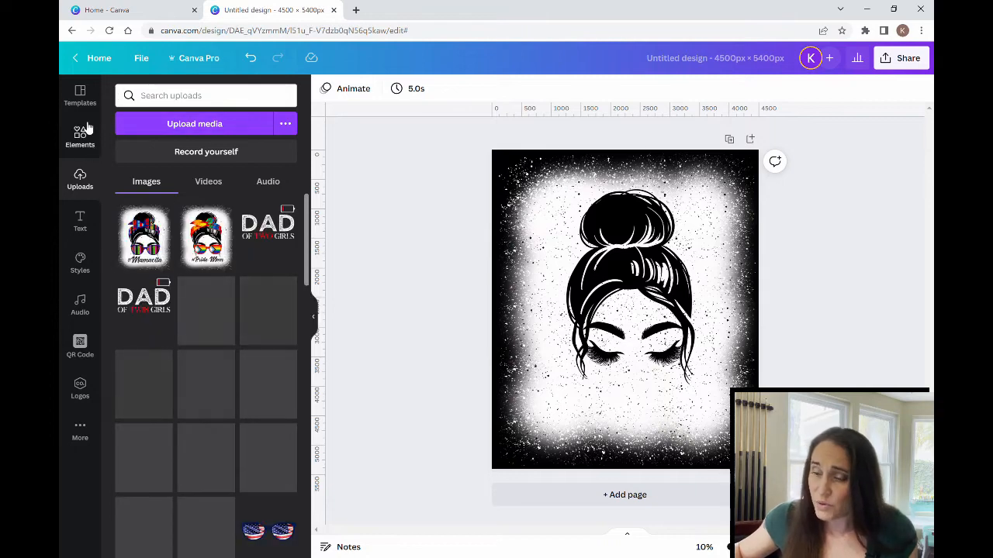
{"action": "left_click", "coordinate": [82, 132]}
{"action": "left_click", "coordinate": [196, 100]}
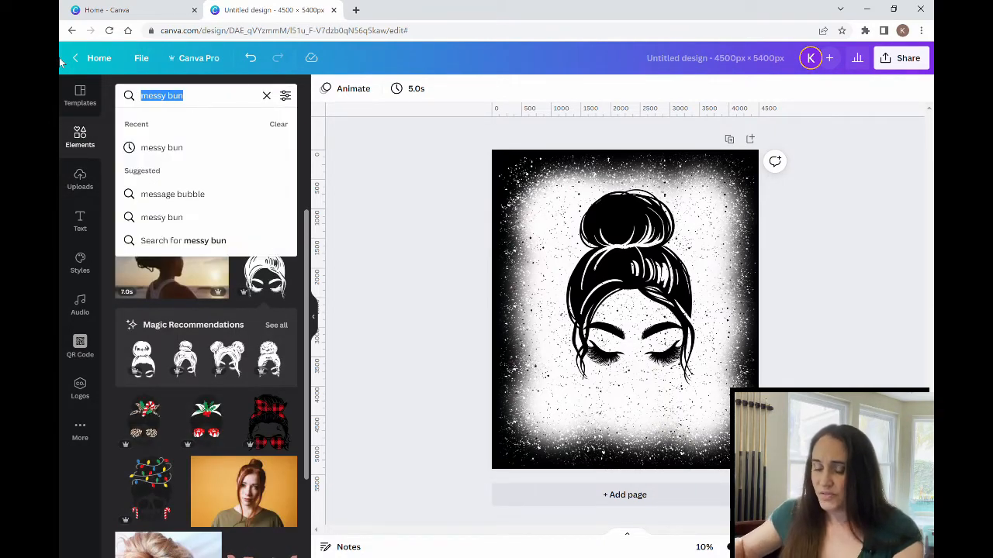
{"action": "type", "text": "sun"}
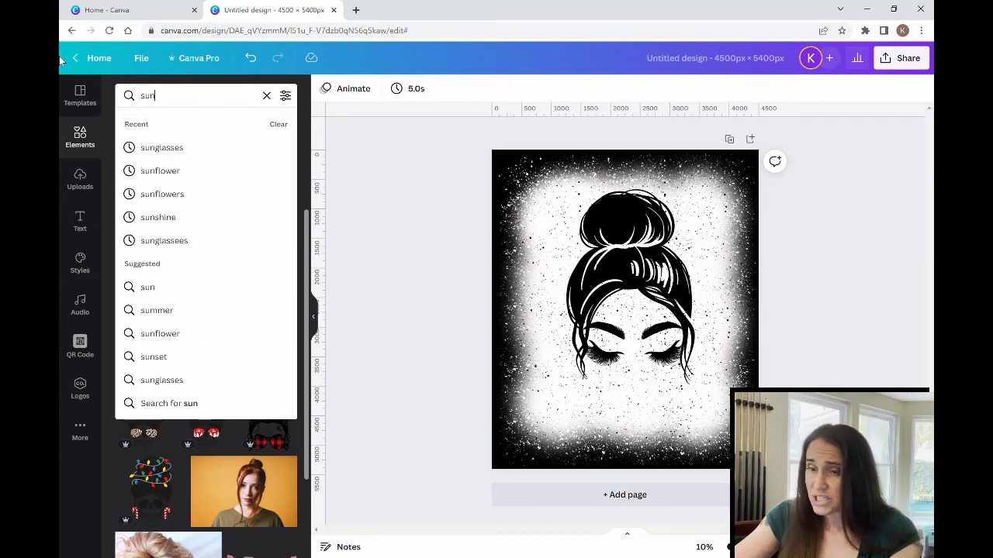
{"action": "left_click", "coordinate": [199, 146]}
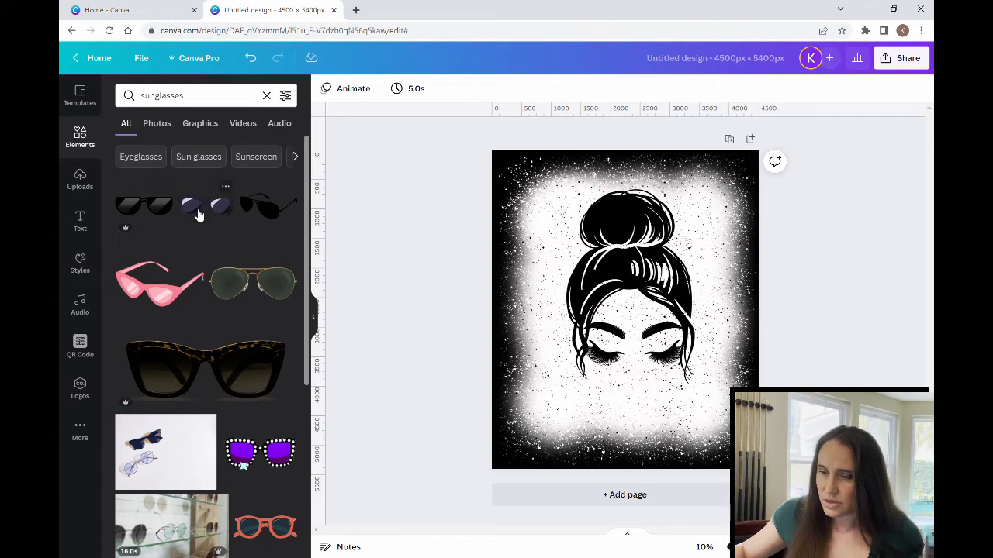
{"action": "left_click", "coordinate": [198, 126]}
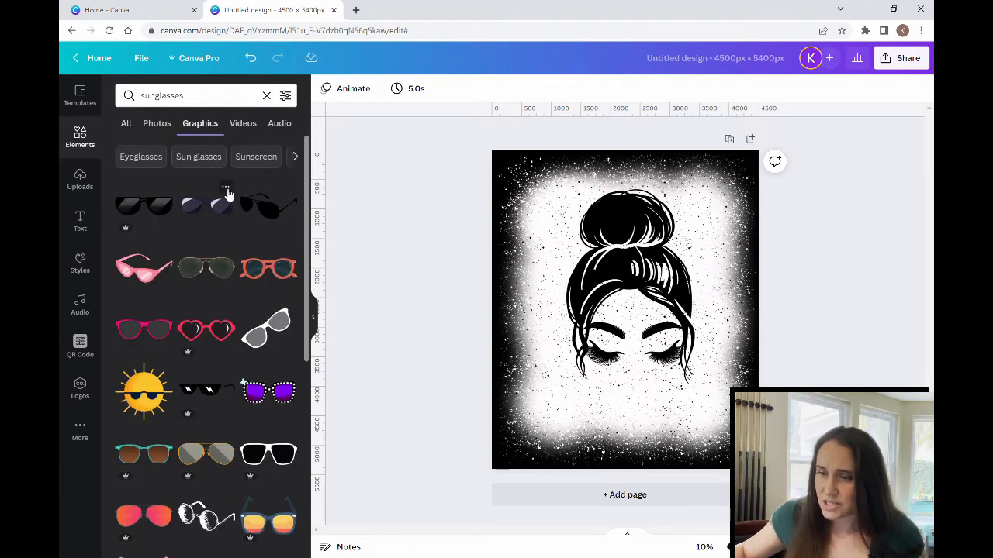
Try the thick-framed sunglasses with grey lenses, fitted over the closed eyes, and remove them from the page.
{"action": "scroll", "coordinate": [163, 326], "scroll_direction": "down", "scroll_amount": 2}
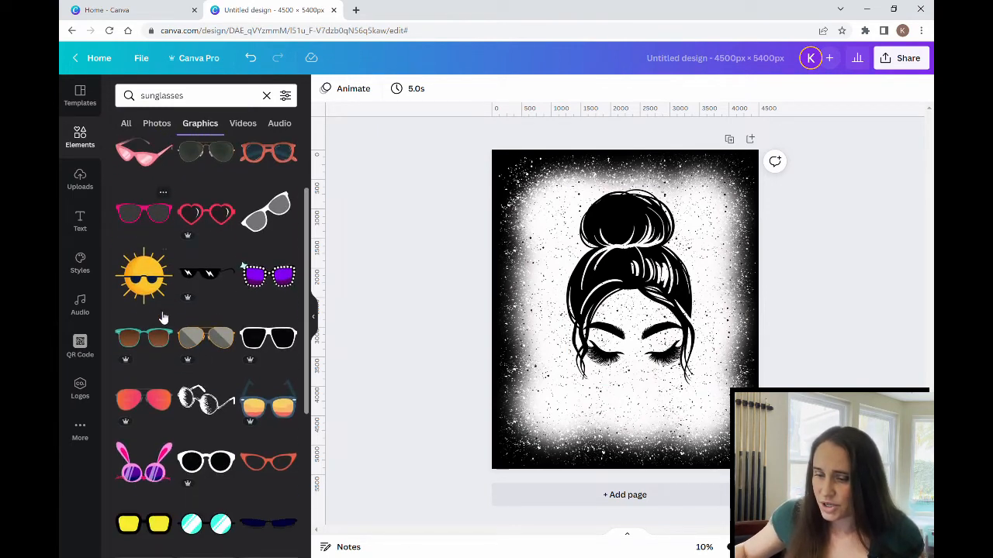
{"action": "scroll", "coordinate": [199, 333], "scroll_direction": "down", "scroll_amount": 3}
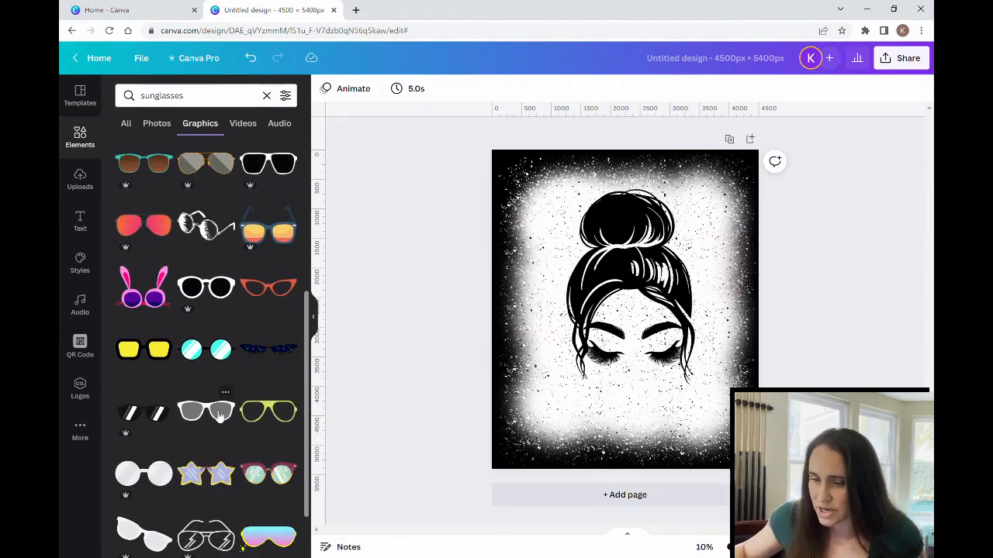
{"action": "left_click", "coordinate": [219, 415]}
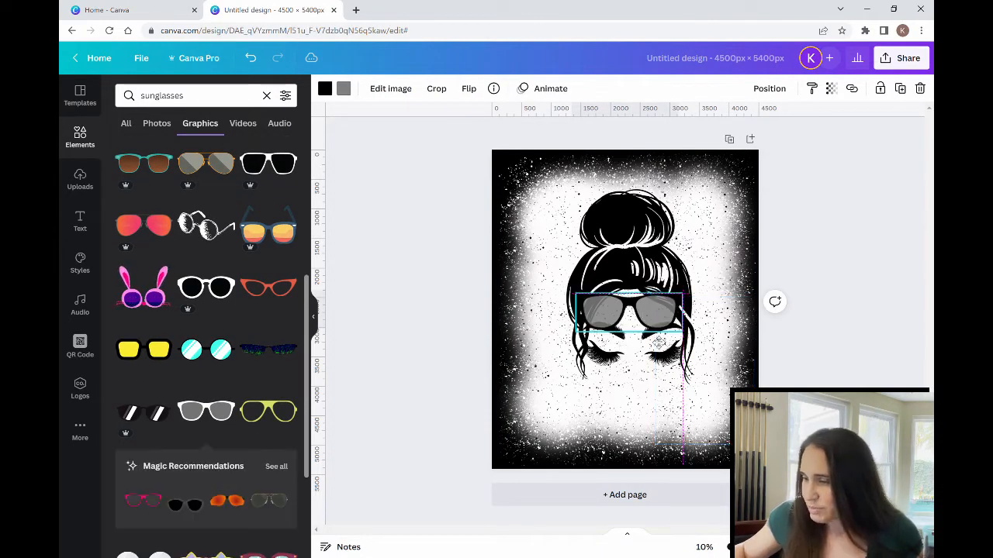
{"action": "left_click_drag", "start_coordinate": [658, 341], "coordinate": [663, 386]}
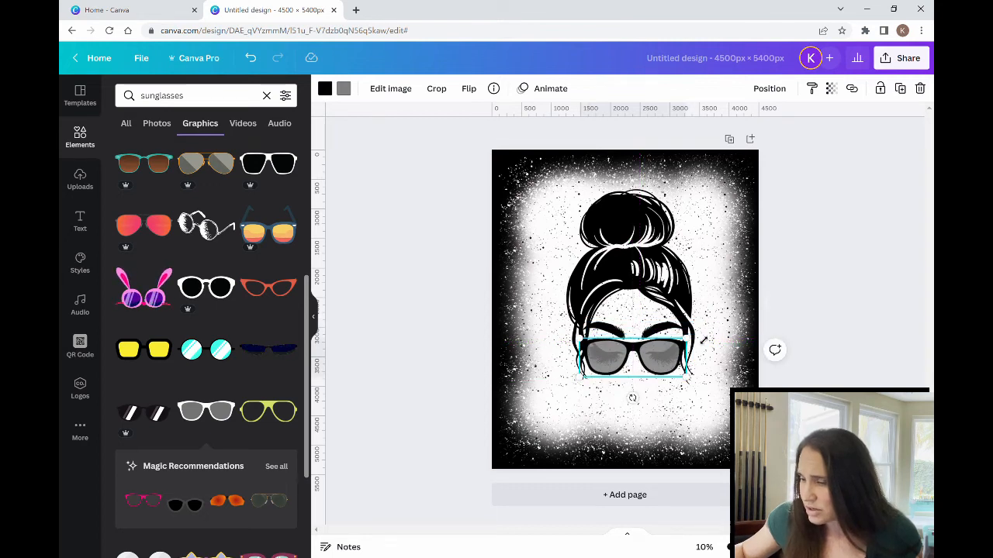
{"action": "left_click_drag", "start_coordinate": [704, 340], "coordinate": [681, 358]}
{"action": "left_click", "coordinate": [845, 367]}
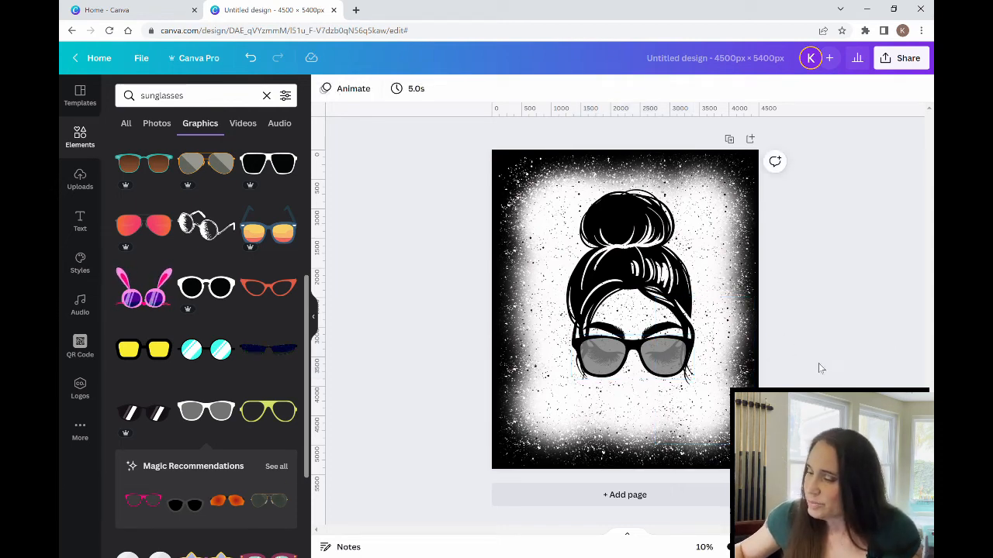
{"action": "left_click_drag", "start_coordinate": [669, 353], "coordinate": [149, 381]}
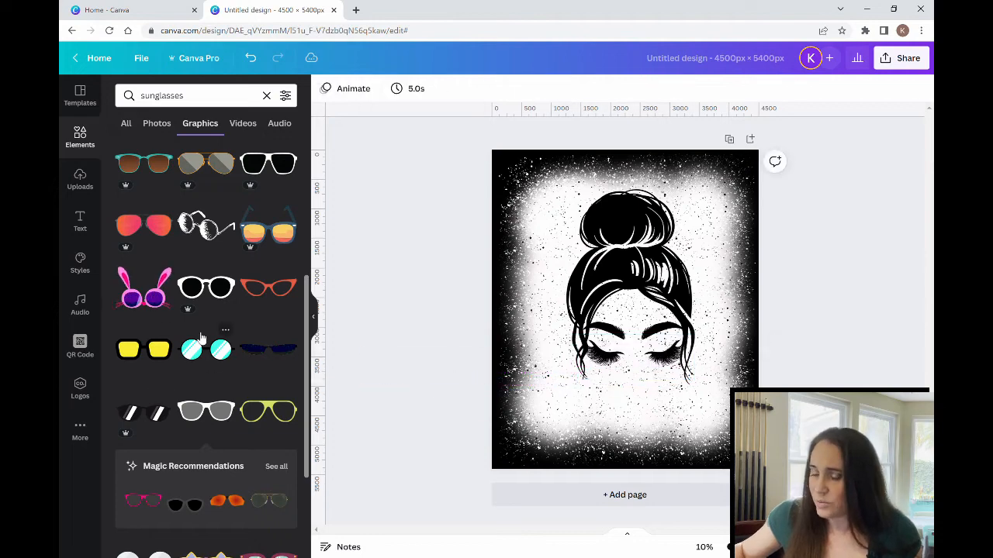
Try the thin-framed aviator sunglasses with dark lenses, enlarged over the closed eyes, and remove them from the page.
{"action": "scroll", "coordinate": [197, 322], "scroll_direction": "down", "scroll_amount": 3}
{"action": "scroll", "coordinate": [196, 322], "scroll_direction": "down", "scroll_amount": 4}
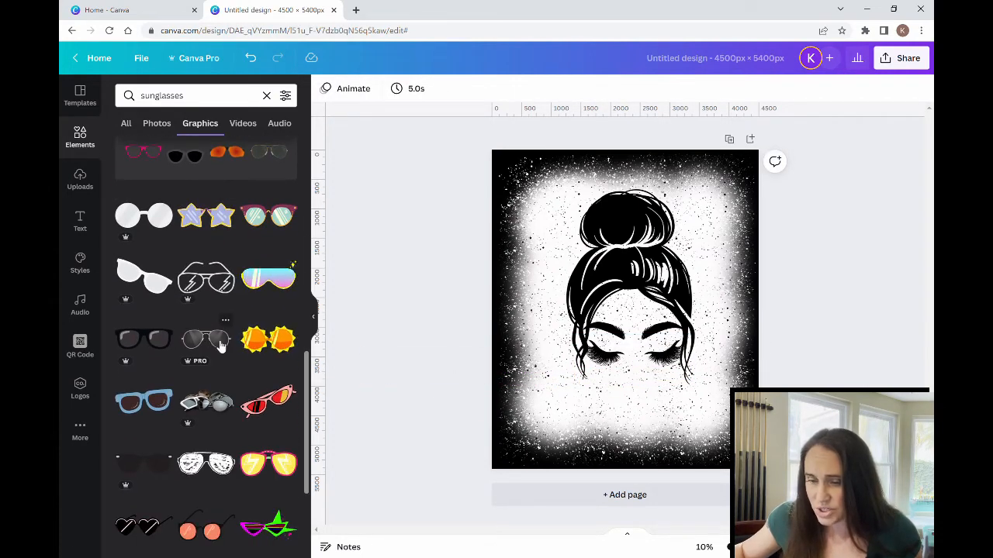
{"action": "left_click", "coordinate": [217, 344]}
{"action": "left_click_drag", "start_coordinate": [640, 339], "coordinate": [643, 376]}
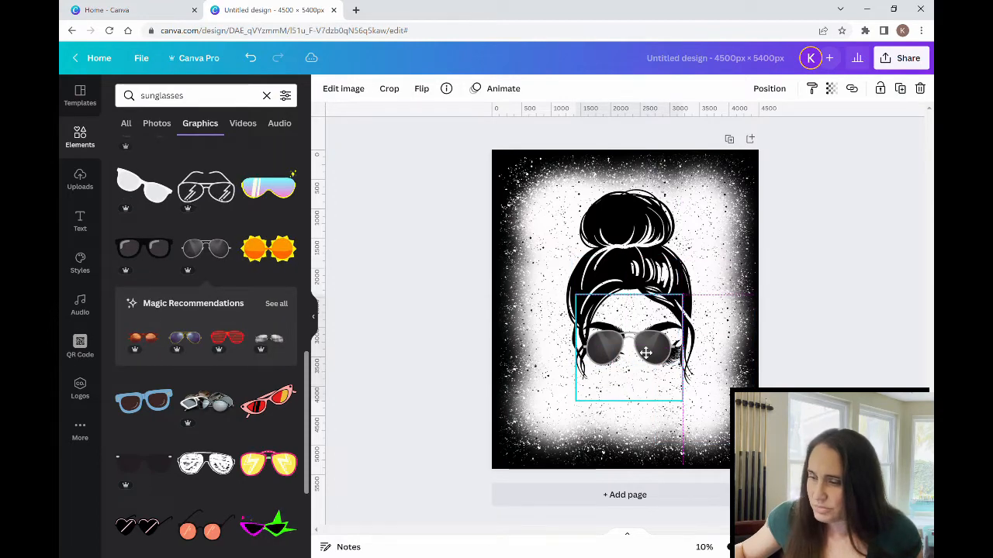
{"action": "left_click_drag", "start_coordinate": [687, 402], "coordinate": [739, 460]}
{"action": "left_click_drag", "start_coordinate": [689, 378], "coordinate": [674, 355]}
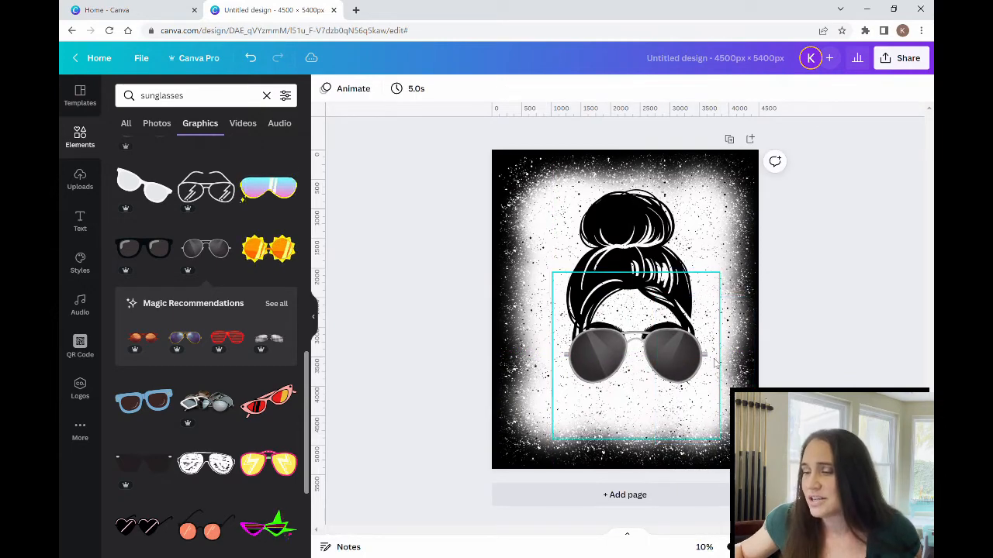
{"action": "left_click_drag", "start_coordinate": [725, 448], "coordinate": [690, 406]}
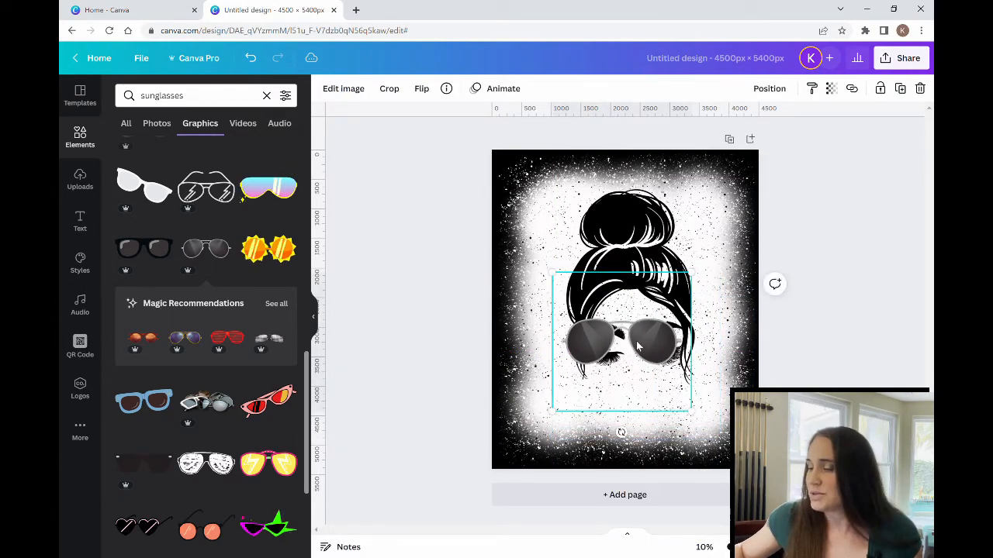
{"action": "left_click_drag", "start_coordinate": [640, 339], "coordinate": [660, 357]}
{"action": "key", "text": "Escape"}
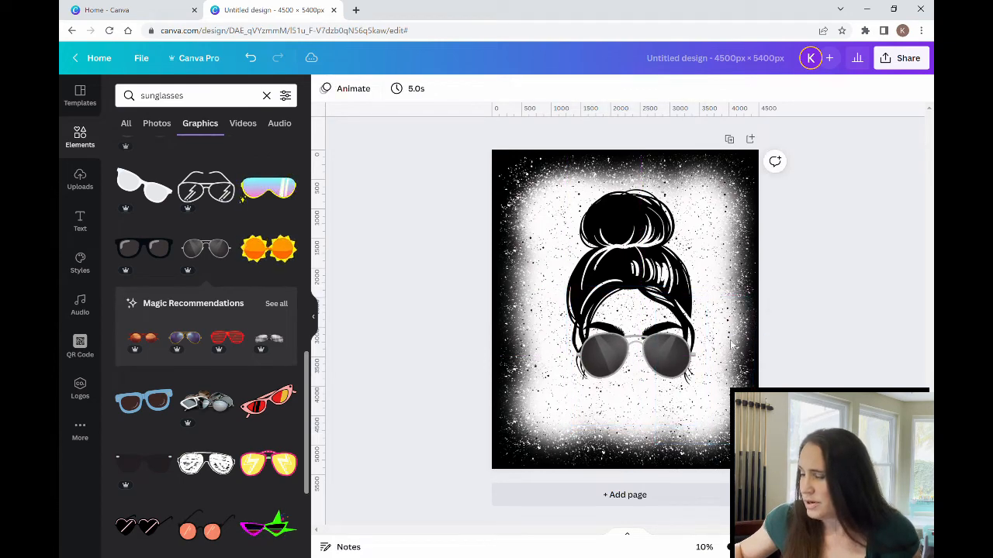
{"action": "left_click_drag", "start_coordinate": [616, 348], "coordinate": [96, 273]}
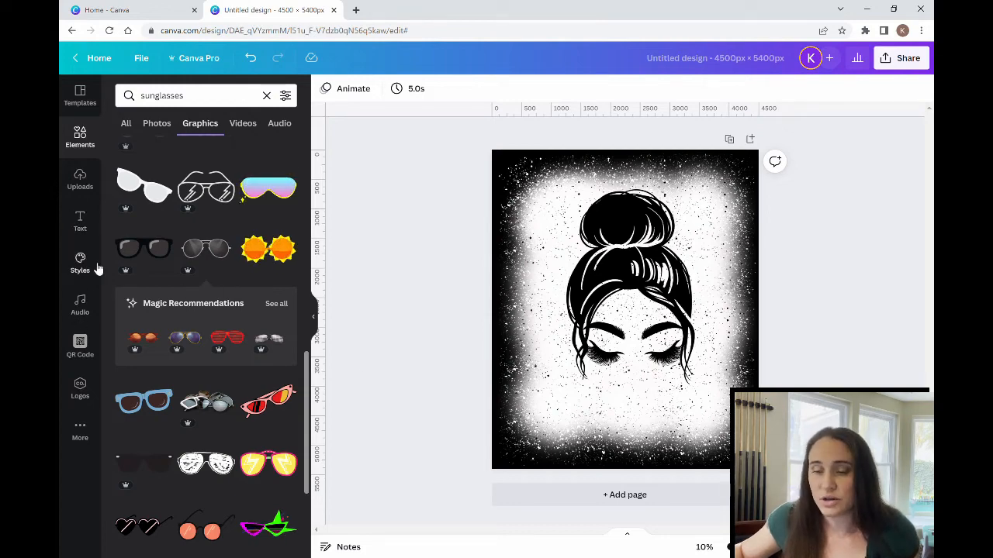
Add the baseball-patterned sunglasses and the matching red baseball headband from the uploaded images to the page.
{"action": "left_click", "coordinate": [85, 186]}
{"action": "scroll", "coordinate": [175, 245], "scroll_direction": "down", "scroll_amount": 5}
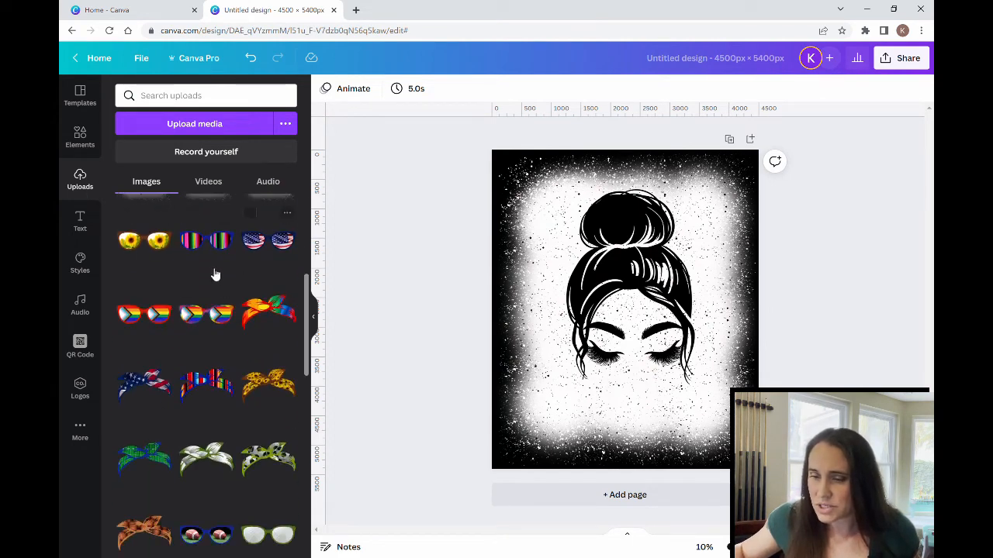
{"action": "scroll", "coordinate": [209, 304], "scroll_direction": "down", "scroll_amount": 1}
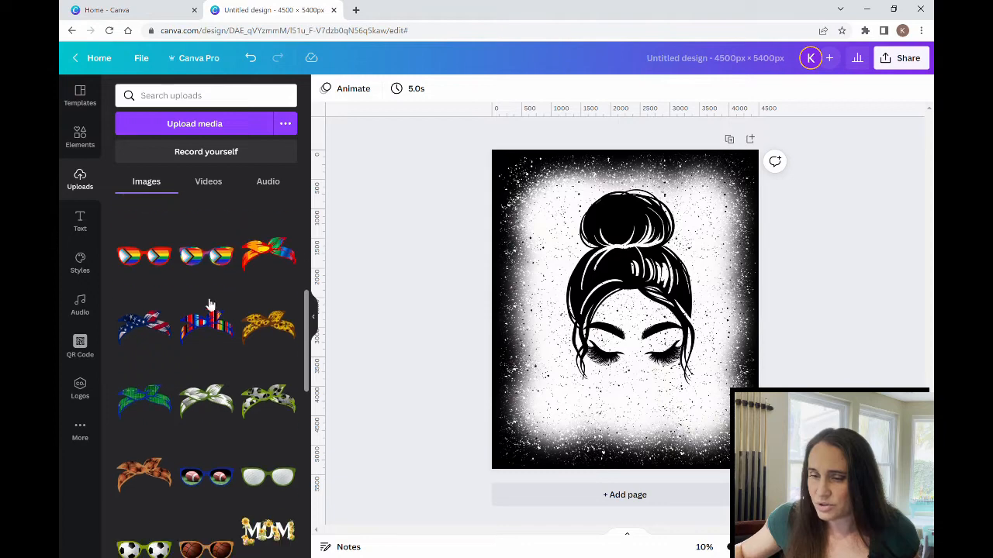
{"action": "scroll", "coordinate": [201, 307], "scroll_direction": "down", "scroll_amount": 2}
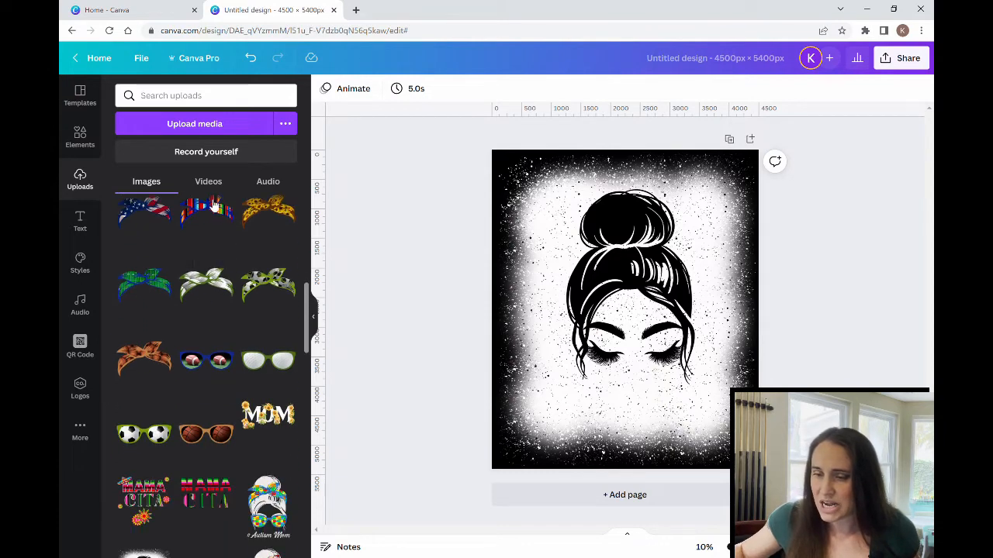
{"action": "scroll", "coordinate": [205, 214], "scroll_direction": "down", "scroll_amount": 4}
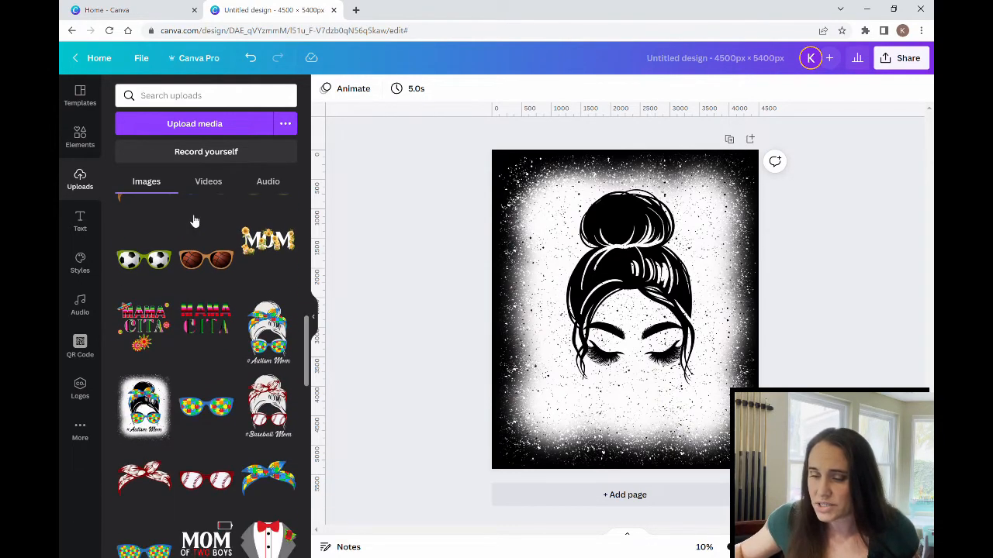
{"action": "left_click", "coordinate": [206, 429]}
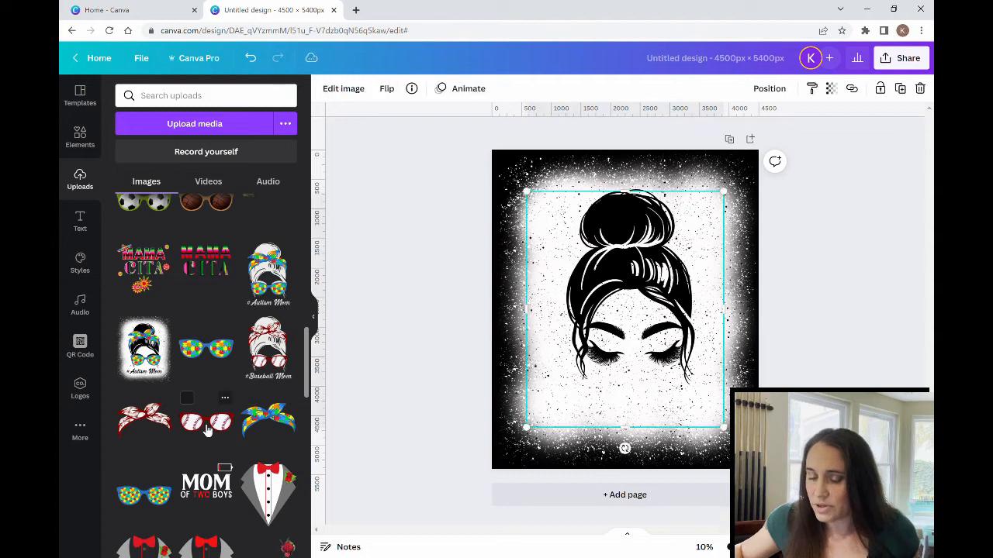
{"action": "left_click", "coordinate": [153, 437]}
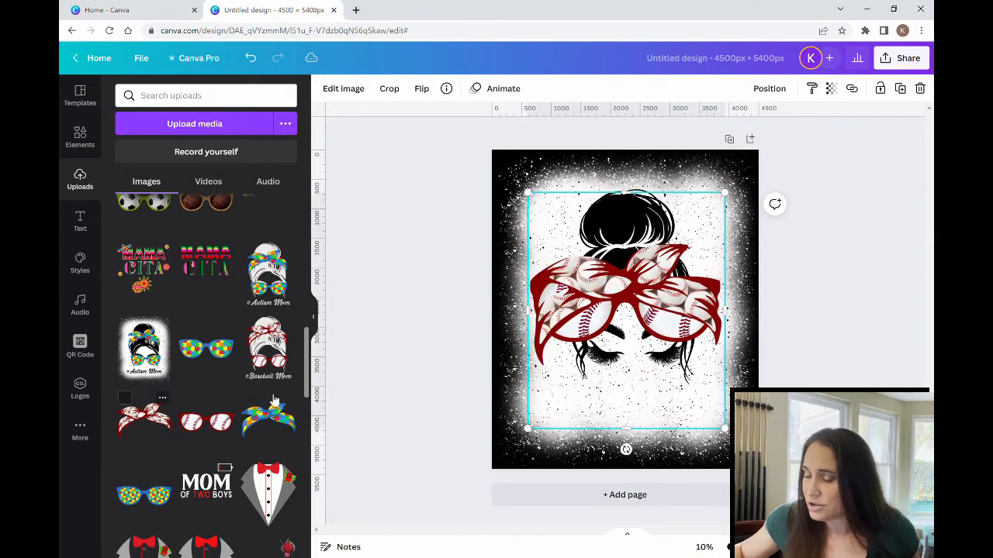
Shrink the baseball headband to about half its size, and scale the baseball sunglasses down to fit over the closed eyes.
{"action": "left_click", "coordinate": [316, 319]}
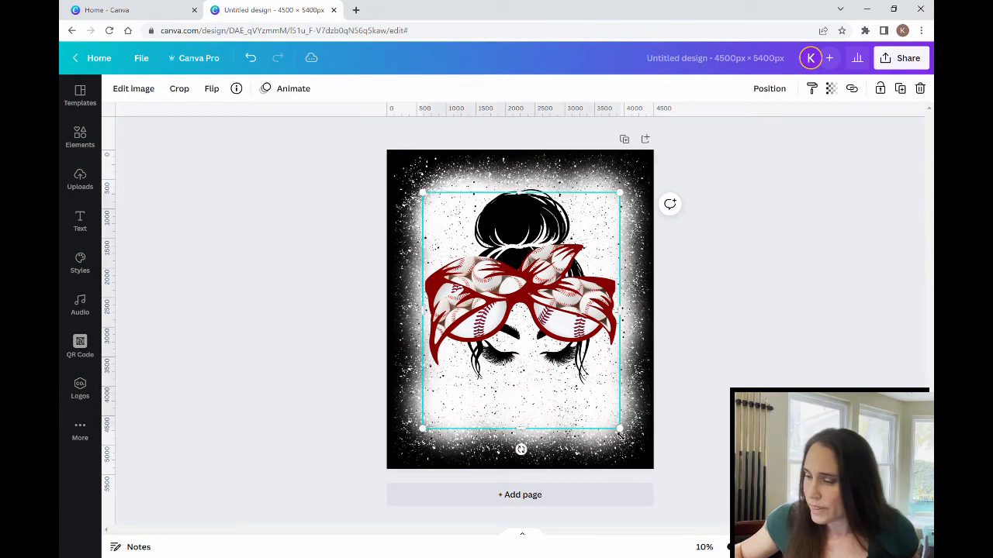
{"action": "left_click_drag", "start_coordinate": [628, 439], "coordinate": [539, 330]}
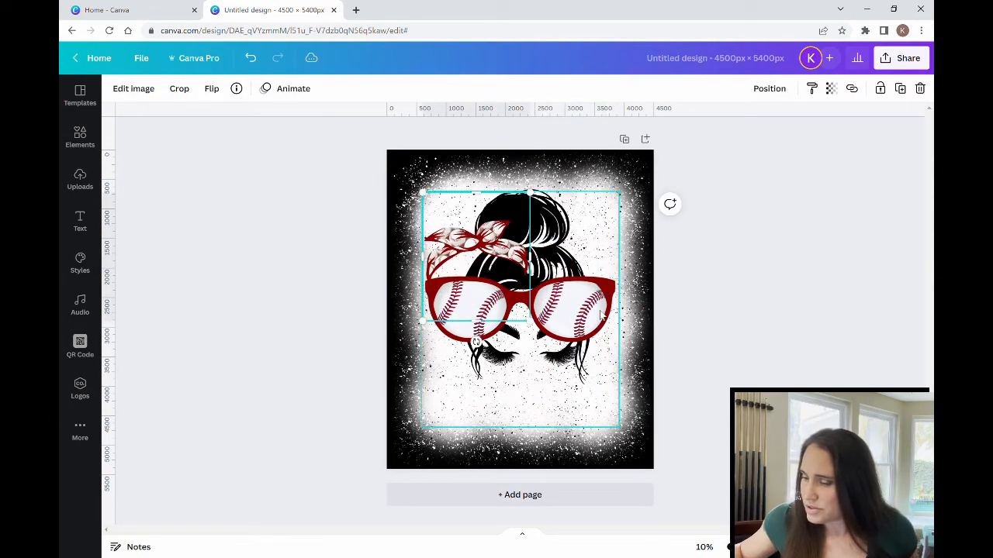
{"action": "left_click_drag", "start_coordinate": [607, 317], "coordinate": [607, 373]}
{"action": "left_click_drag", "start_coordinate": [610, 249], "coordinate": [560, 360]}
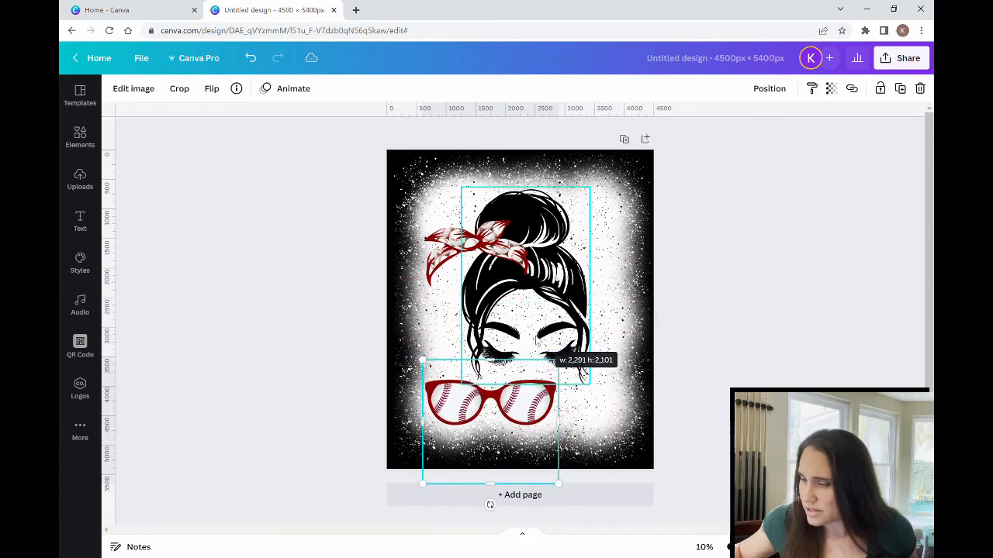
{"action": "left_click_drag", "start_coordinate": [527, 415], "coordinate": [568, 361]}
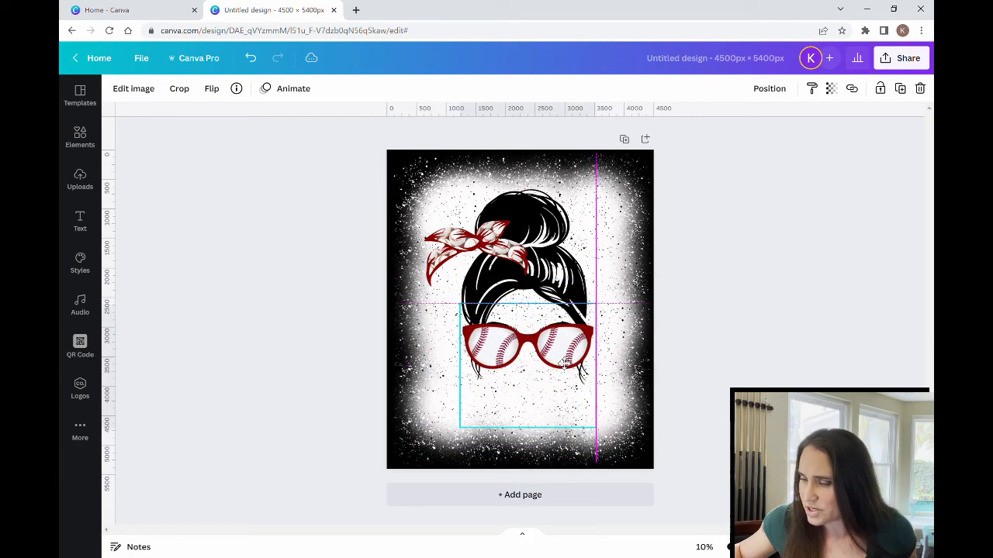
{"action": "left_click_drag", "start_coordinate": [605, 310], "coordinate": [582, 318]}
{"action": "left_click_drag", "start_coordinate": [552, 363], "coordinate": [562, 357]}
{"action": "left_click", "coordinate": [760, 362]}
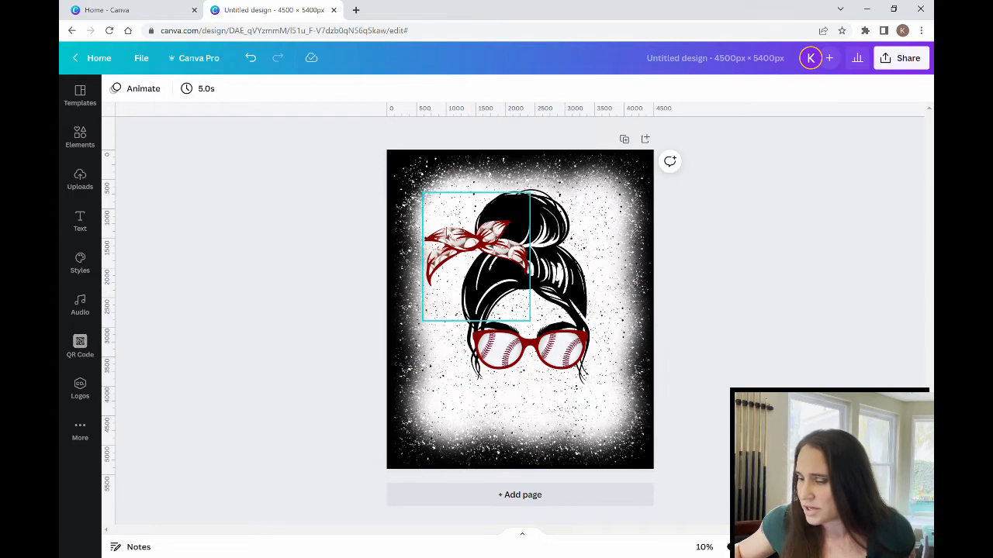
Place the baseball headband across the hair just below the bun and enlarge it to span the head's width.
{"action": "left_click_drag", "start_coordinate": [463, 245], "coordinate": [510, 246]}
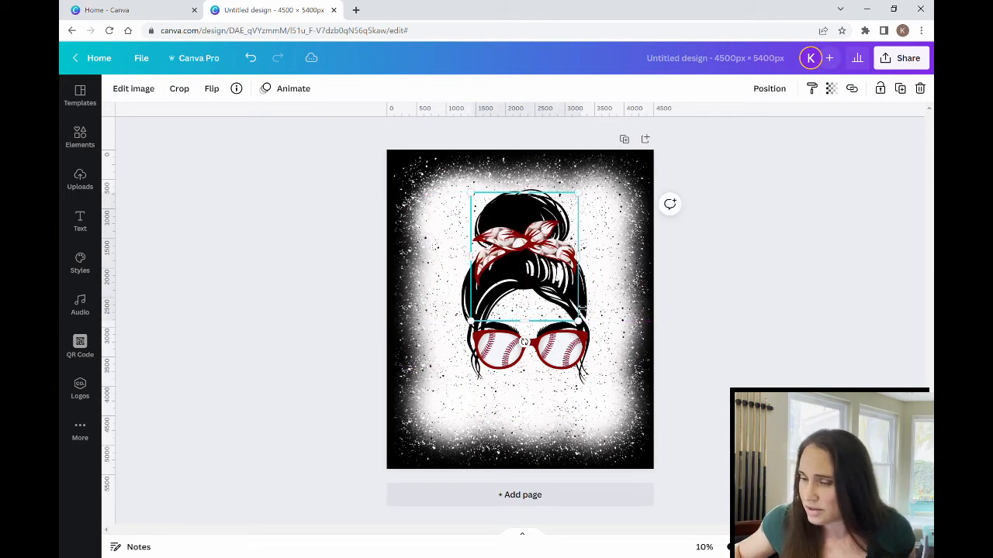
{"action": "left_click_drag", "start_coordinate": [532, 332], "coordinate": [594, 317]}
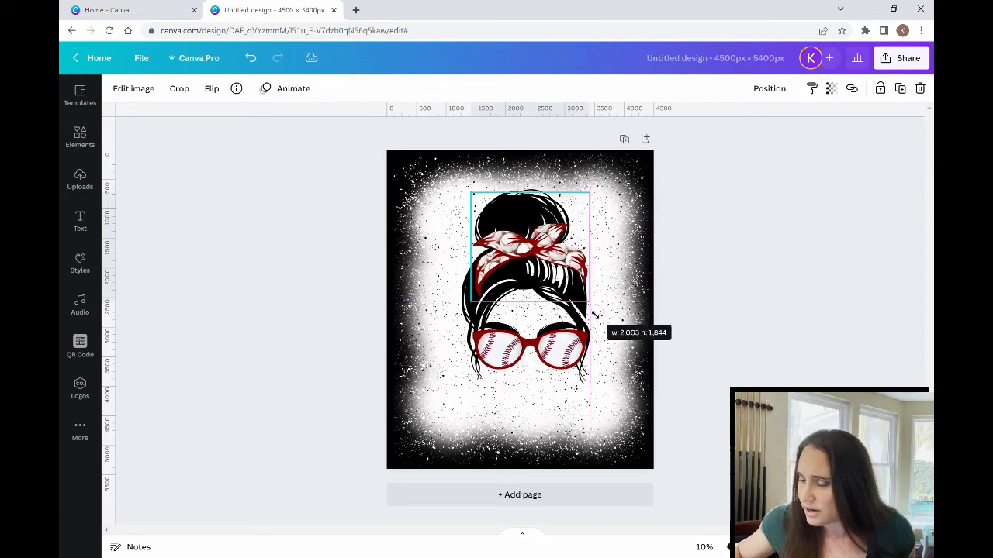
{"action": "left_click_drag", "start_coordinate": [478, 202], "coordinate": [443, 187]}
{"action": "double_click", "coordinate": [496, 313]}
{"action": "left_click", "coordinate": [712, 328]}
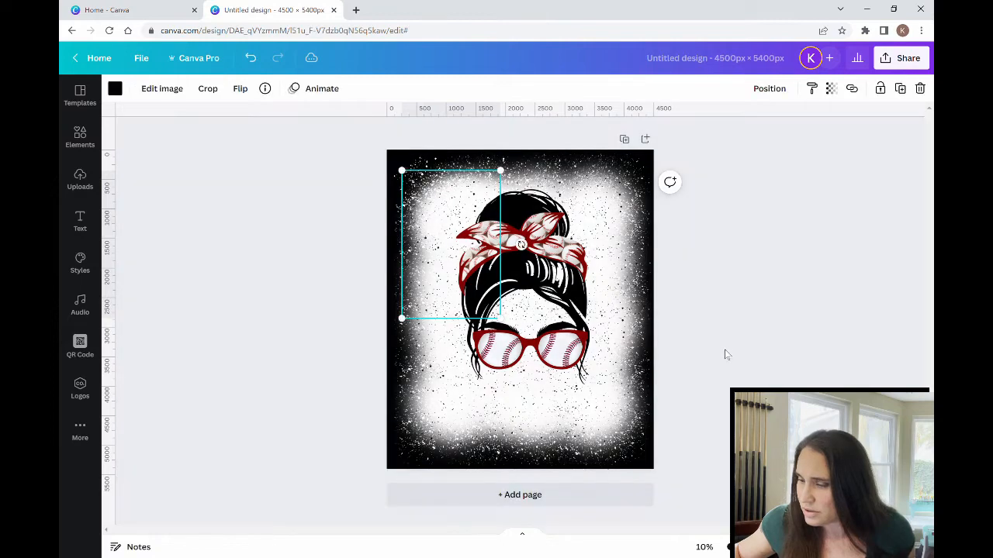
{"action": "left_click", "coordinate": [725, 349]}
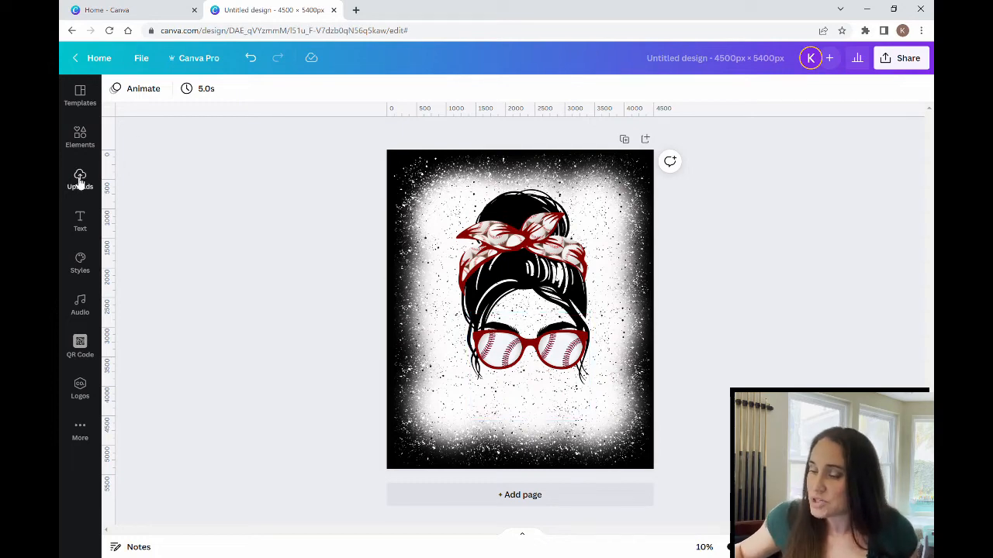
Add the white-framed sunglasses with black lenses from the sunglasses graphics and place them above the baseball sunglasses.
{"action": "left_click", "coordinate": [80, 141]}
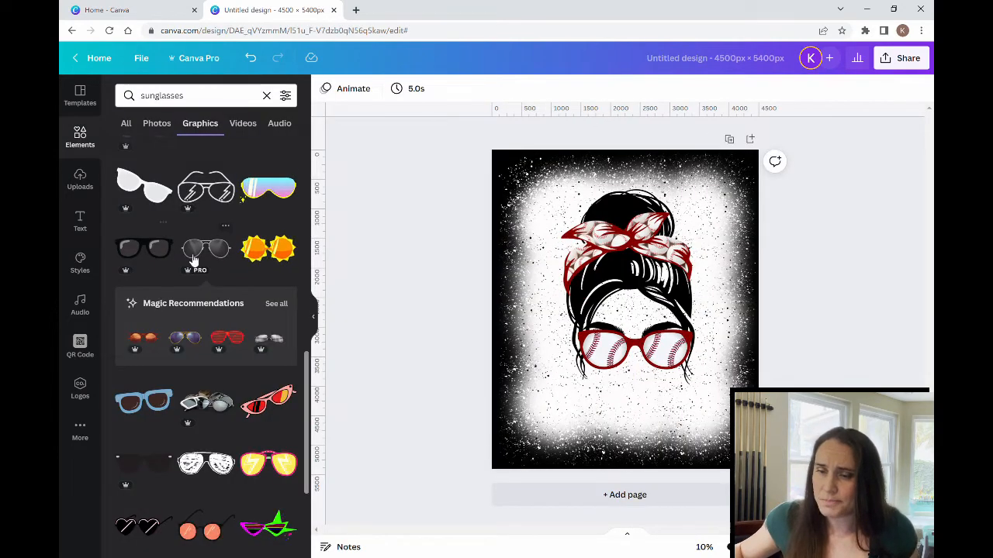
{"action": "scroll", "coordinate": [229, 226], "scroll_direction": "up", "scroll_amount": 1}
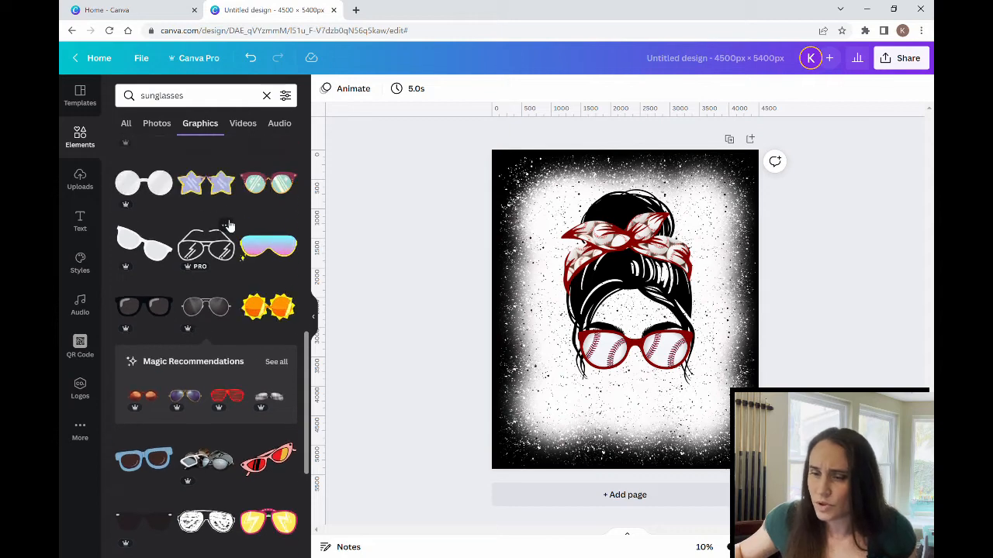
{"action": "left_click", "coordinate": [267, 96]}
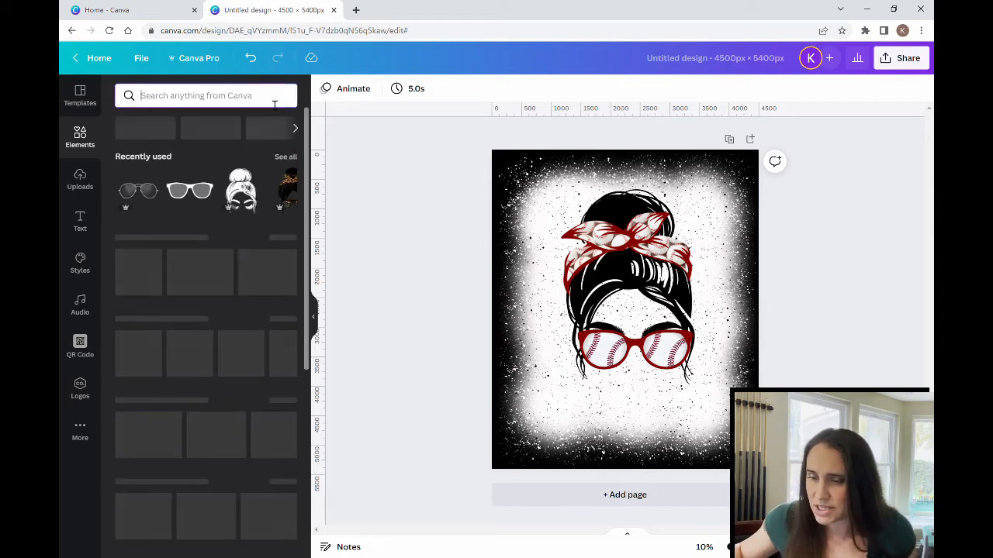
{"action": "left_click", "coordinate": [286, 156]}
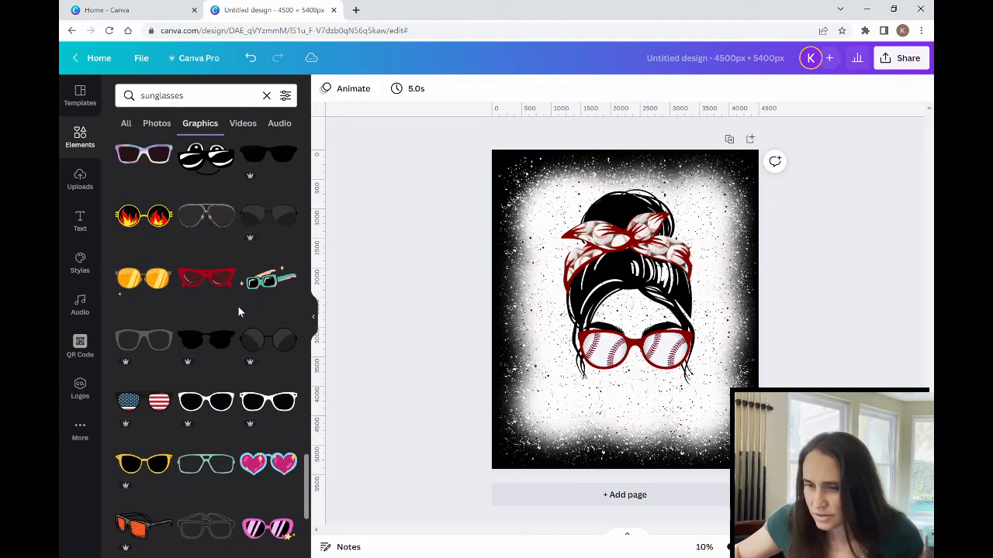
{"action": "left_click", "coordinate": [225, 401]}
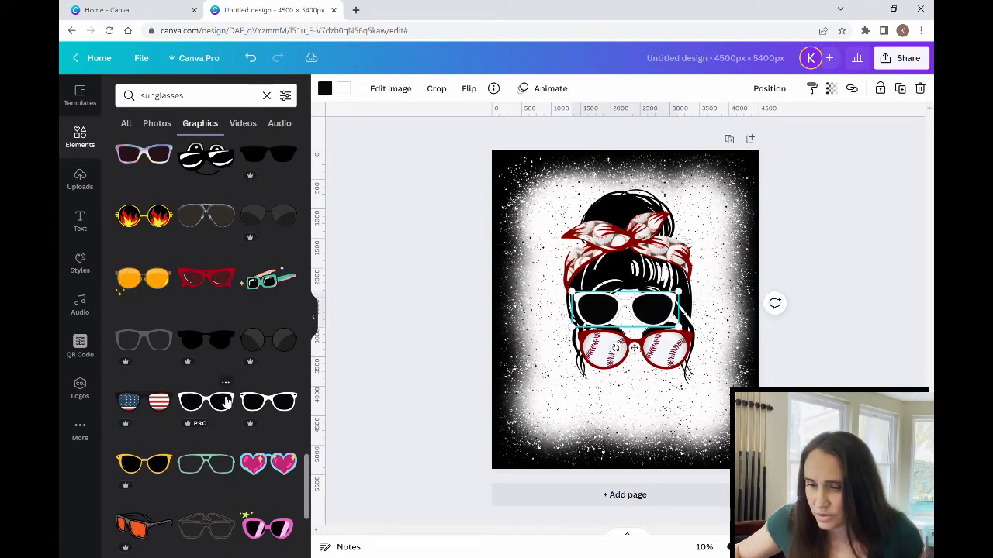
{"action": "mouse_move", "coordinate": [646, 316]}
{"action": "left_mouse_down"}
{"action": "mouse_move", "coordinate": [647, 350]}
{"action": "mouse_move", "coordinate": [648, 317]}
{"action": "left_mouse_up"}
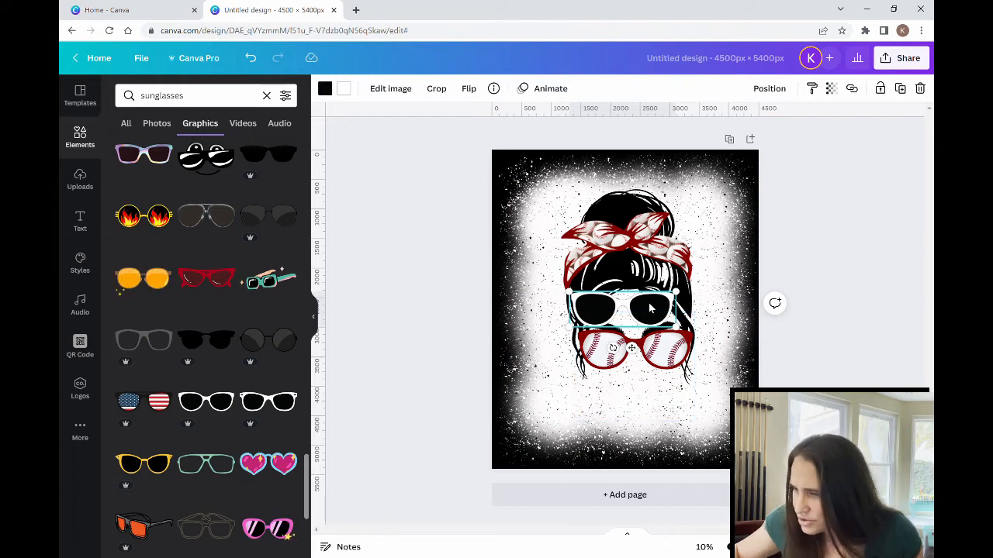
Recolour the added sunglasses with the headband's dark red for the frame and white for the lenses, and enlarge them beyond the head's width.
{"action": "left_click", "coordinate": [351, 90]}
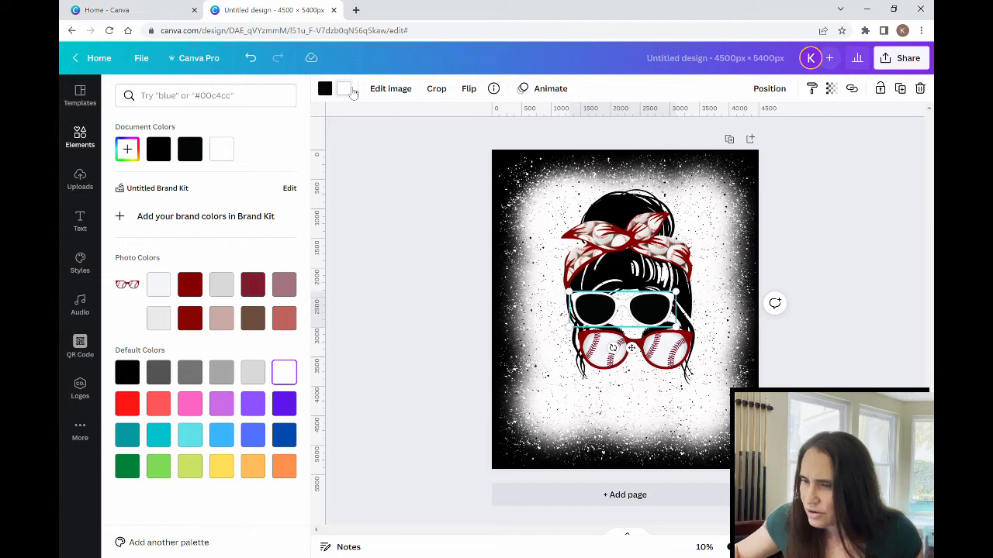
{"action": "left_click", "coordinate": [195, 325]}
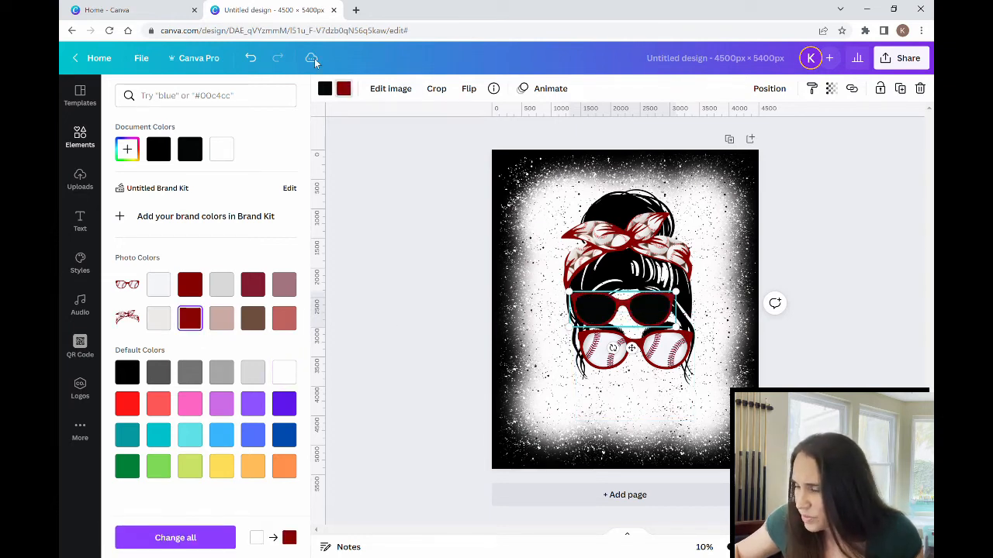
{"action": "left_click", "coordinate": [329, 89]}
{"action": "left_click", "coordinate": [285, 373]}
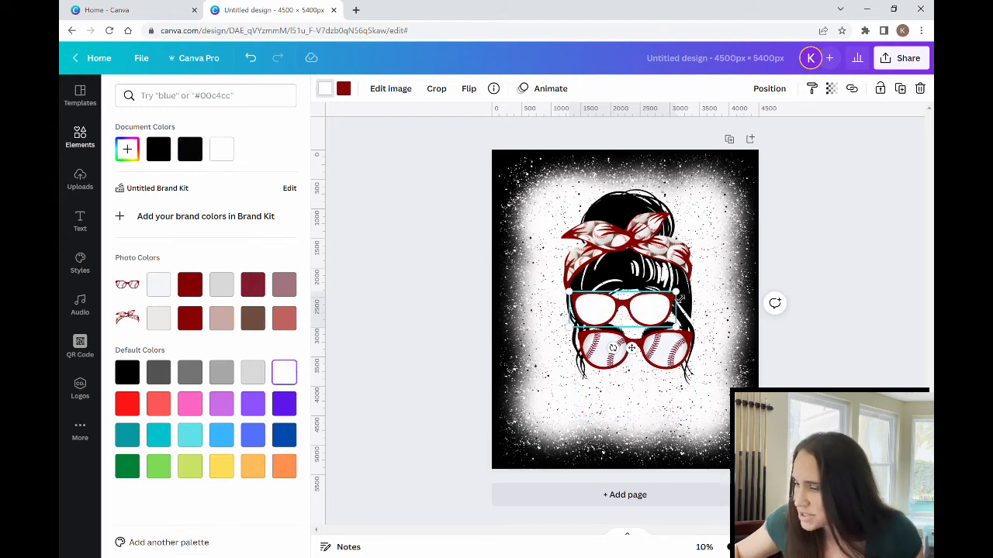
{"action": "left_click_drag", "start_coordinate": [680, 298], "coordinate": [721, 277]}
{"action": "left_click_drag", "start_coordinate": [654, 296], "coordinate": [638, 293]}
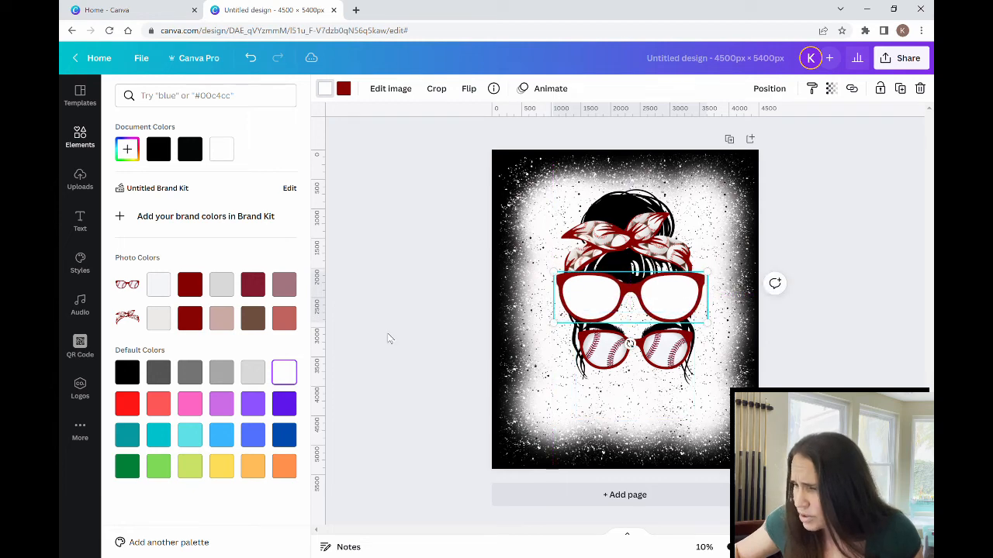
Search the graphics for "baseball" and look through the results for stitching that could decorate the white lenses.
{"action": "left_click", "coordinate": [80, 135]}
{"action": "left_click", "coordinate": [190, 97]}
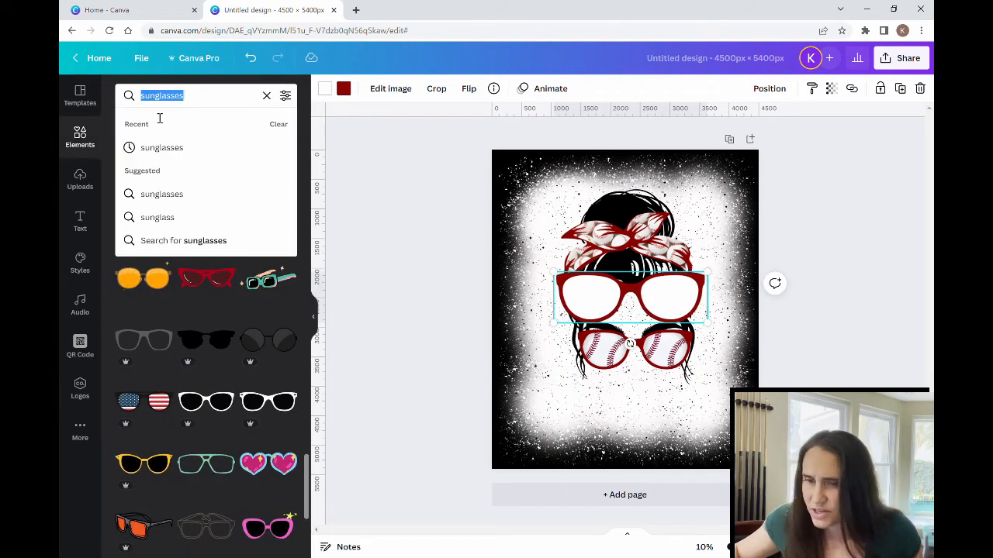
{"action": "type", "text": "a"}
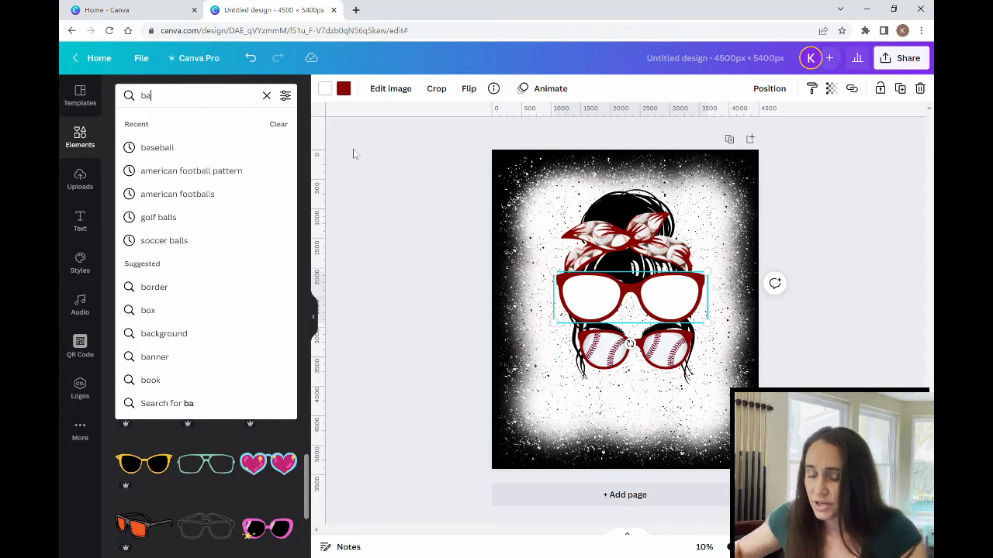
{"action": "type", "text": "seball"}
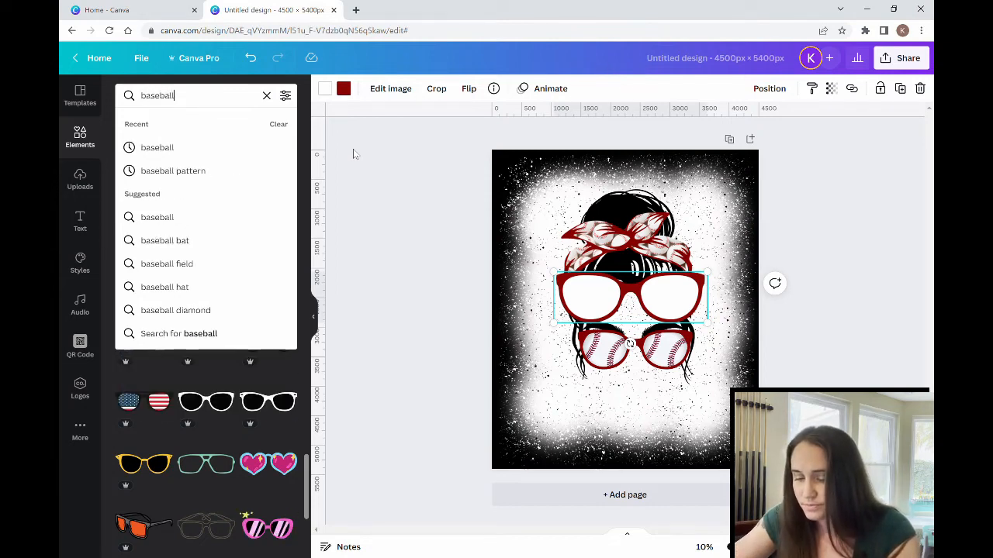
{"action": "key", "text": "Return"}
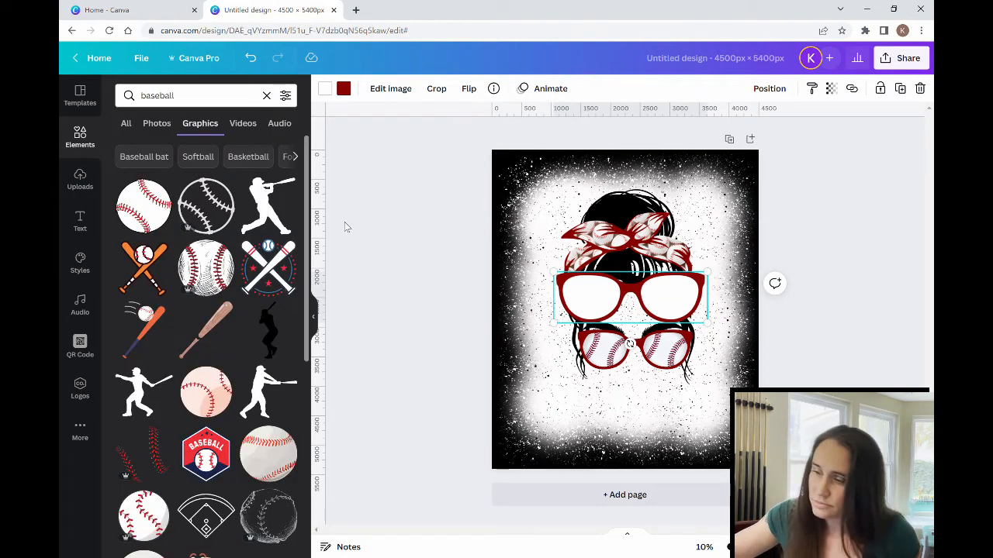
{"action": "scroll", "coordinate": [253, 297], "scroll_direction": "down", "scroll_amount": 2}
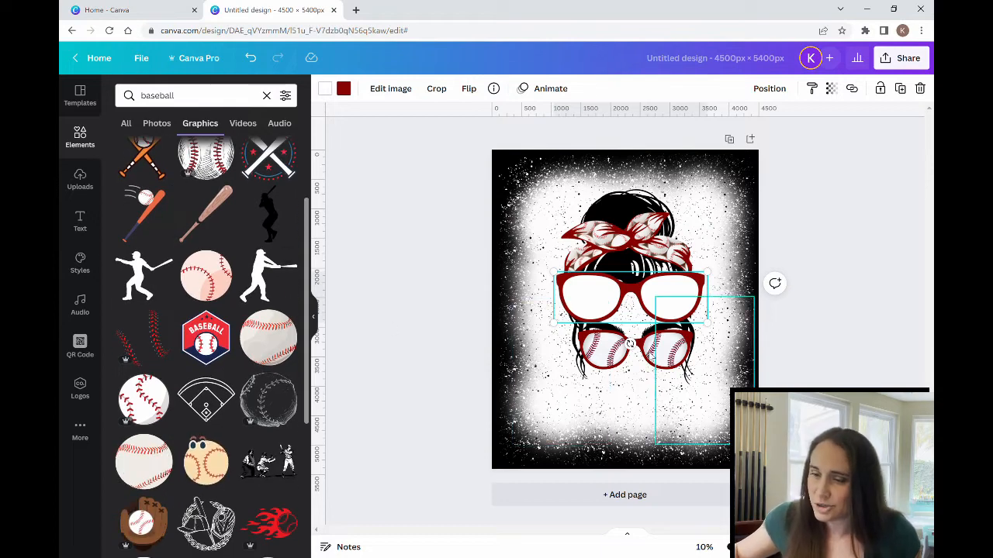
{"action": "scroll", "coordinate": [207, 320], "scroll_direction": "down", "scroll_amount": 5}
{"action": "scroll", "coordinate": [205, 314], "scroll_direction": "down", "scroll_amount": 2}
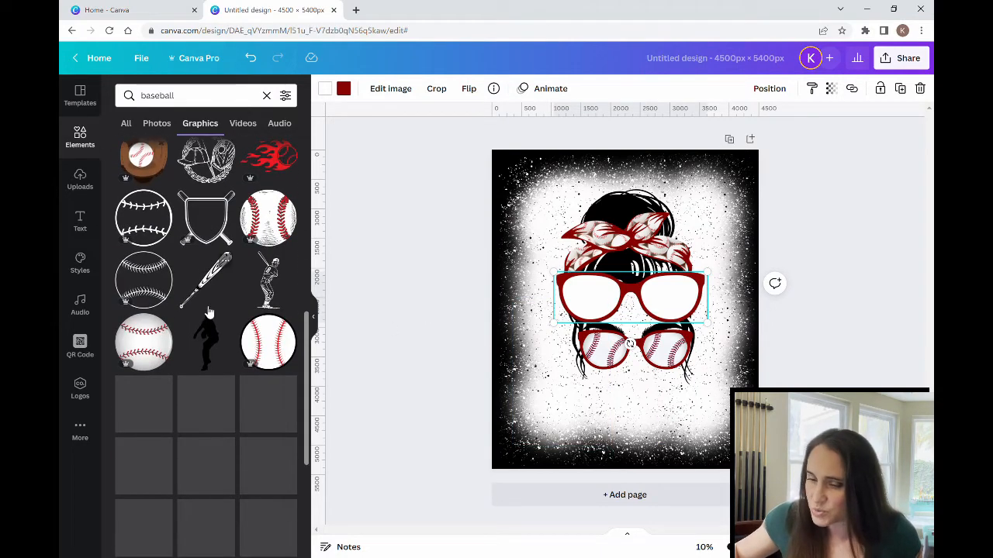
{"action": "scroll", "coordinate": [196, 303], "scroll_direction": "down", "scroll_amount": 4}
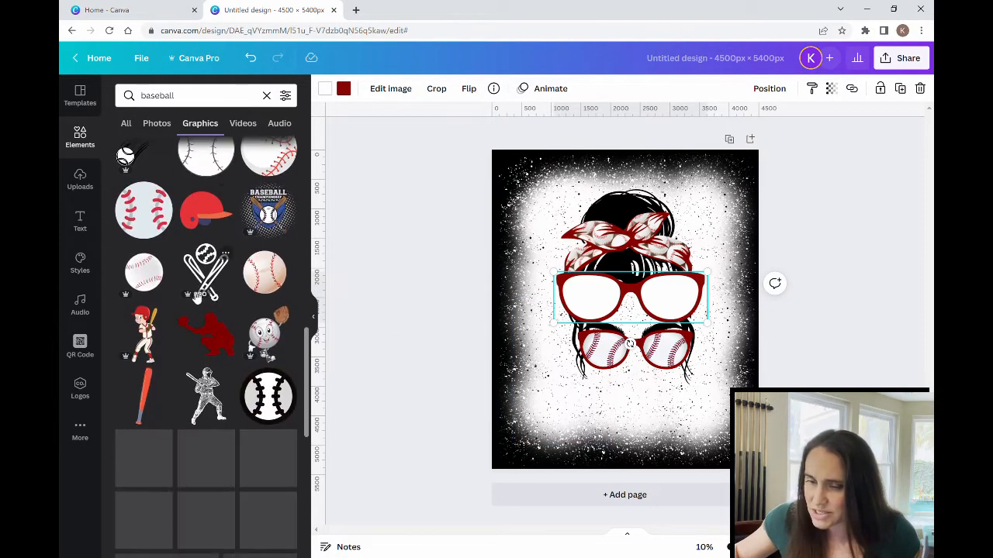
{"action": "scroll", "coordinate": [200, 297], "scroll_direction": "down", "scroll_amount": 6}
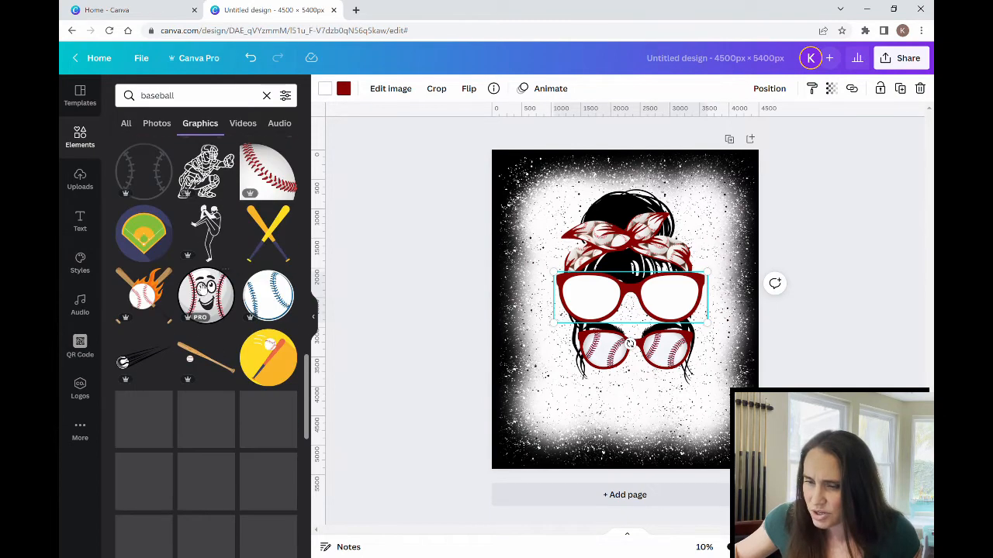
{"action": "scroll", "coordinate": [205, 288], "scroll_direction": "down", "scroll_amount": 3}
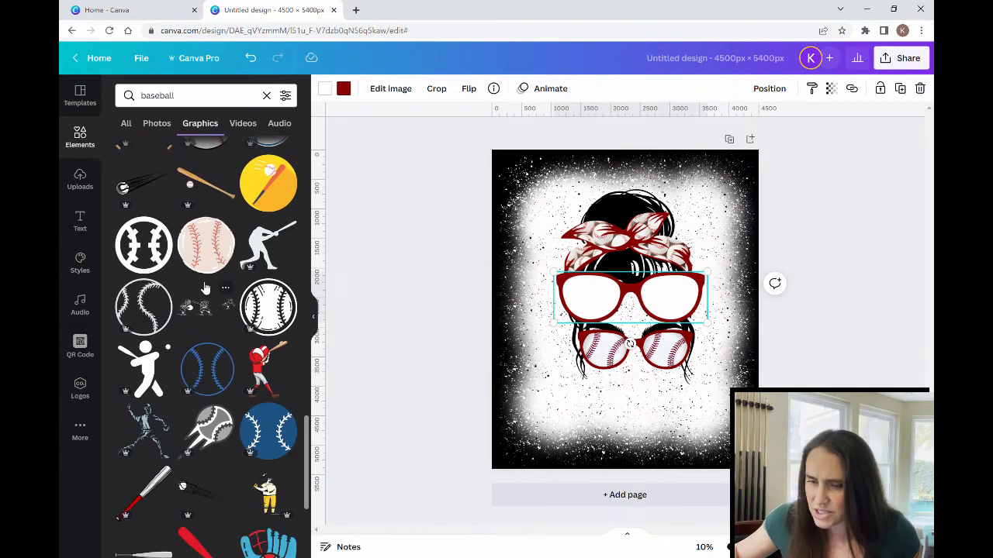
{"action": "scroll", "coordinate": [214, 332], "scroll_direction": "down", "scroll_amount": 4}
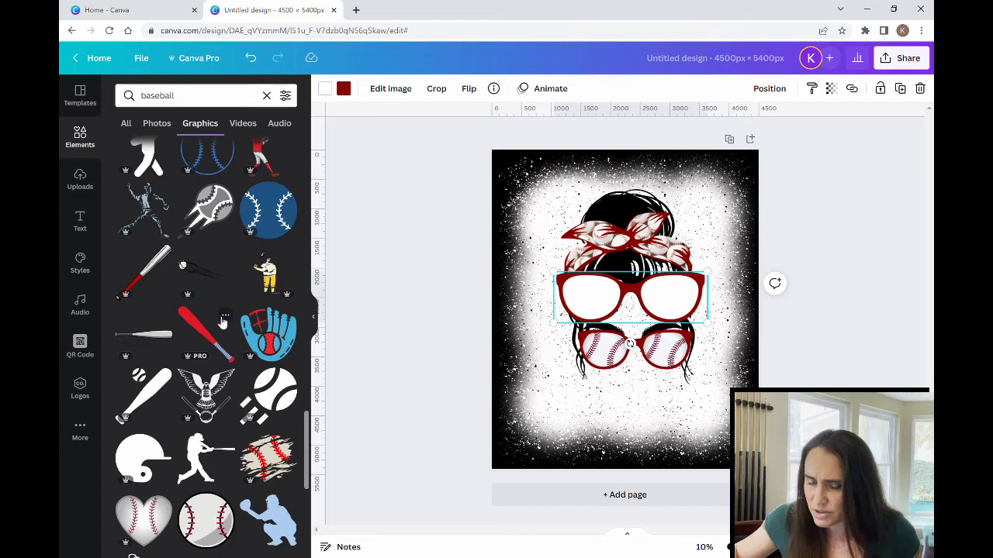
{"action": "scroll", "coordinate": [213, 322], "scroll_direction": "down", "scroll_amount": 3}
{"action": "scroll", "coordinate": [213, 318], "scroll_direction": "down", "scroll_amount": 4}
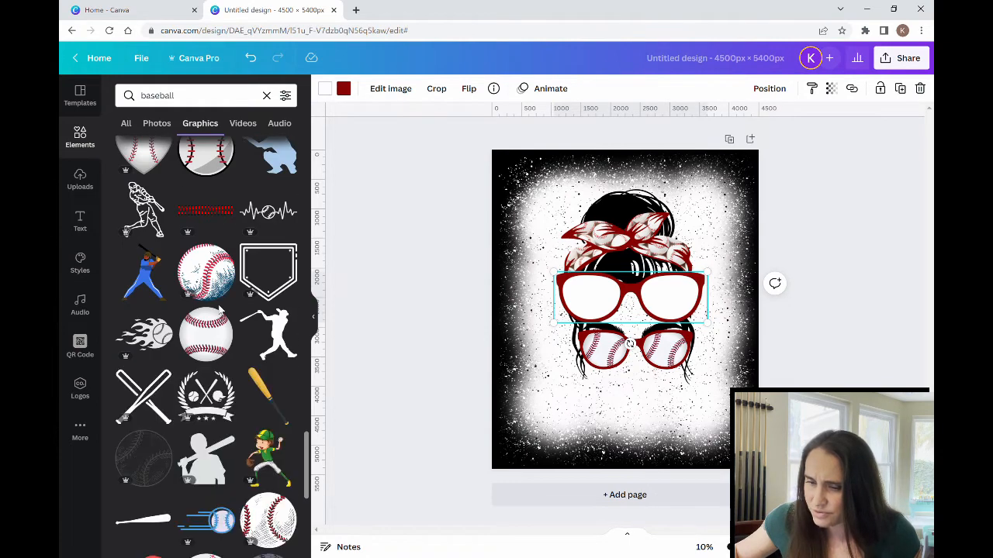
{"action": "scroll", "coordinate": [217, 332], "scroll_direction": "down", "scroll_amount": 4}
{"action": "scroll", "coordinate": [217, 333], "scroll_direction": "down", "scroll_amount": 4}
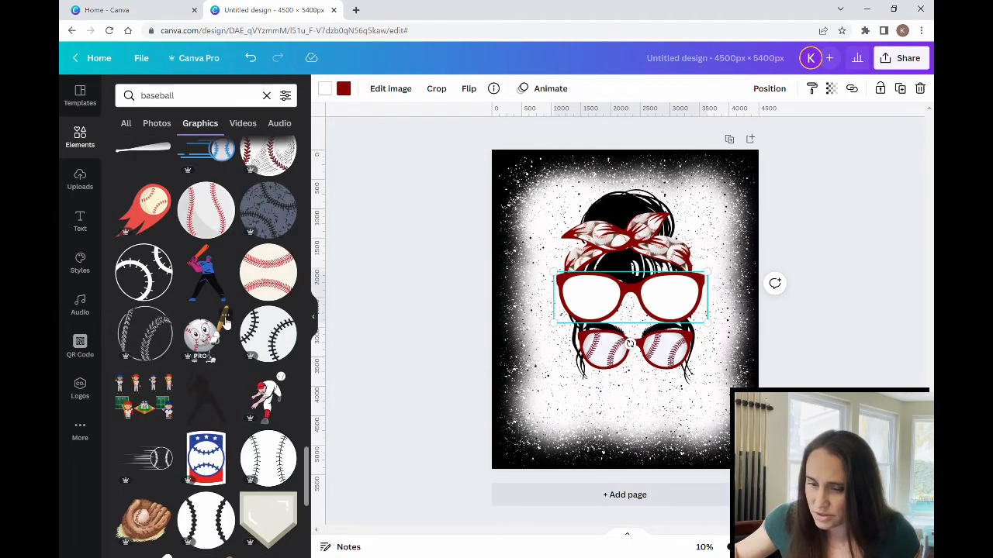
{"action": "scroll", "coordinate": [227, 325], "scroll_direction": "down", "scroll_amount": 4}
{"action": "scroll", "coordinate": [226, 324], "scroll_direction": "down", "scroll_amount": 4}
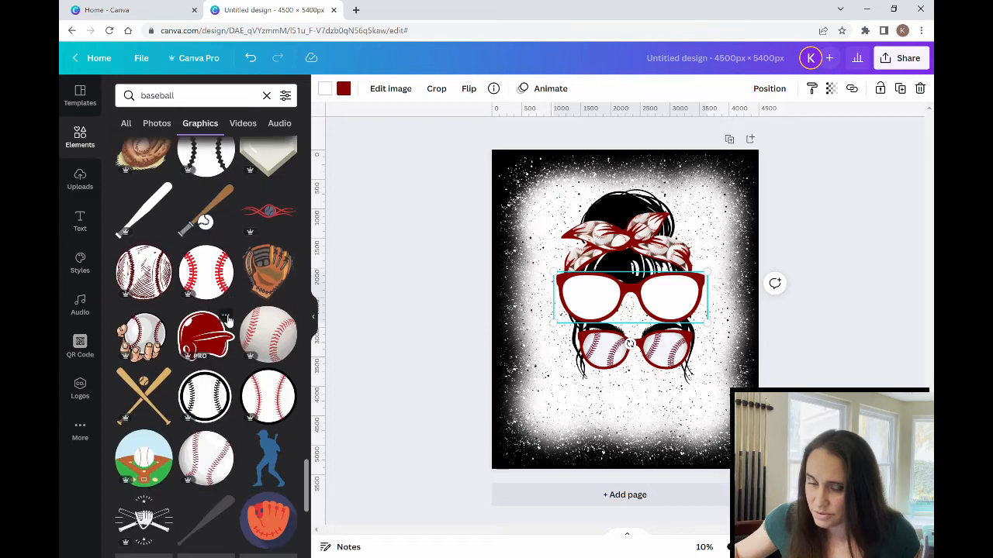
{"action": "scroll", "coordinate": [221, 316], "scroll_direction": "down", "scroll_amount": 11}
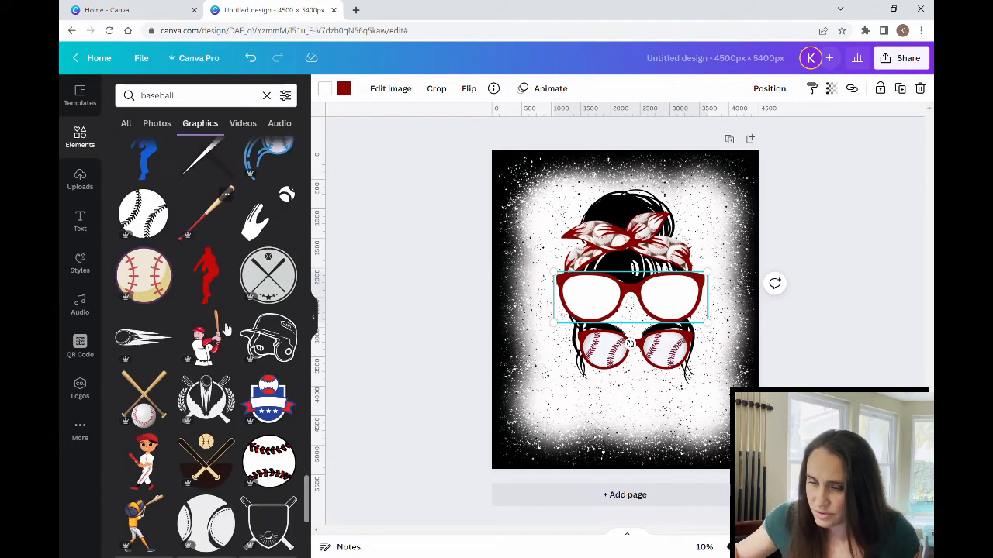
Add the red baseball stitching graphic from the unfiltered results and shrink it to fit inside the left lens of the enlarged sunglasses.
{"action": "left_click", "coordinate": [125, 123]}
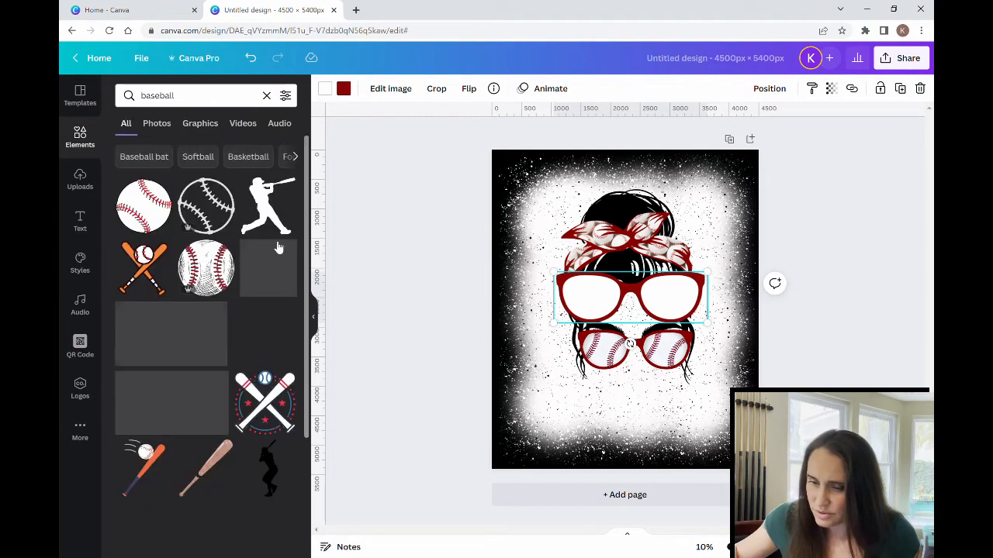
{"action": "scroll", "coordinate": [263, 233], "scroll_direction": "down", "scroll_amount": 8}
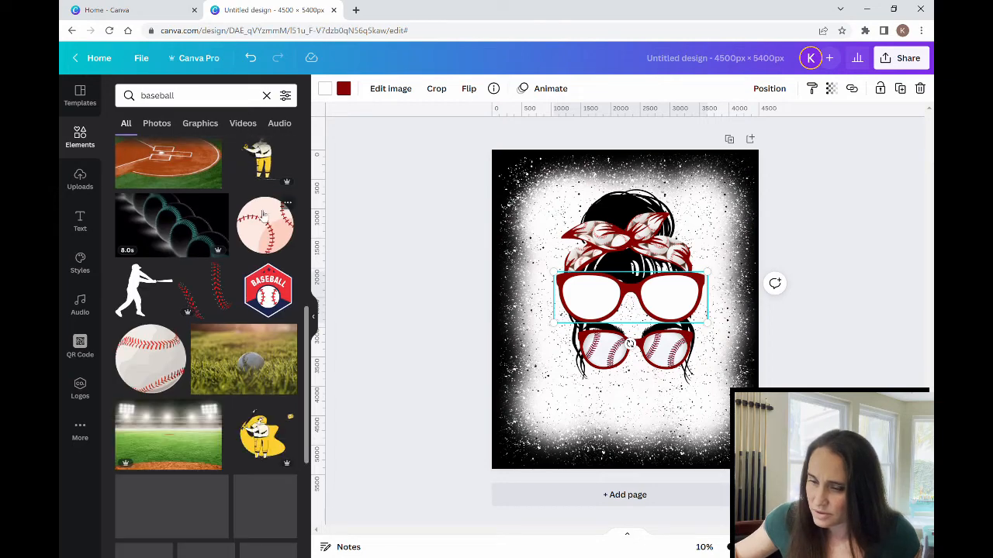
{"action": "left_click", "coordinate": [228, 293]}
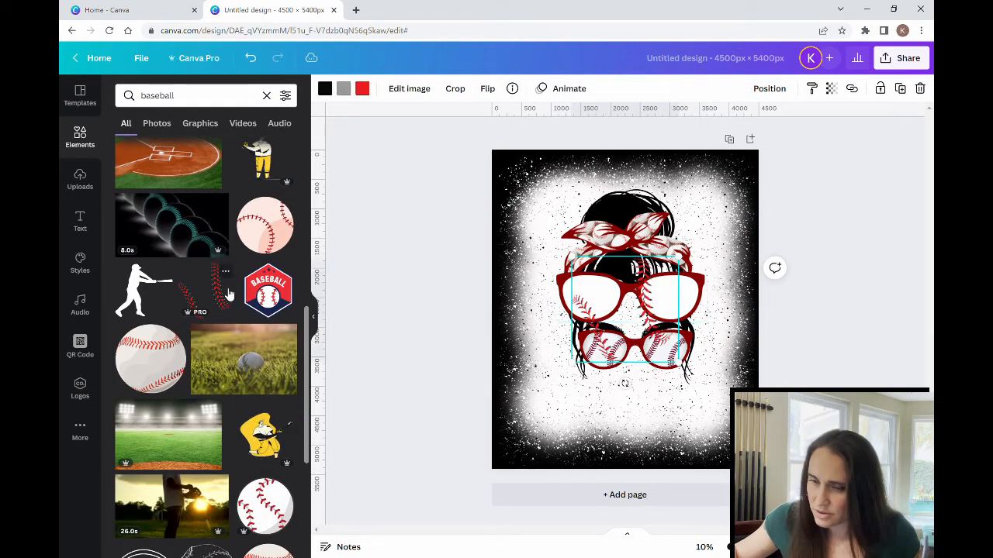
{"action": "left_click_drag", "start_coordinate": [687, 268], "coordinate": [585, 299]}
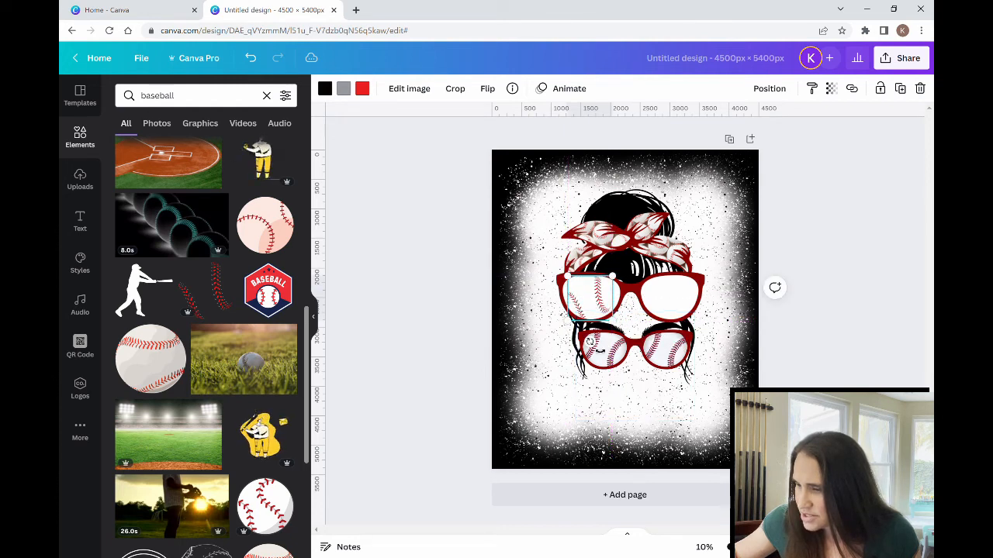
Tilt the stitching to run diagonally across the left lens, and remove the trial sunglasses and their stitching from the page.
{"action": "left_click_drag", "start_coordinate": [590, 342], "coordinate": [561, 334]}
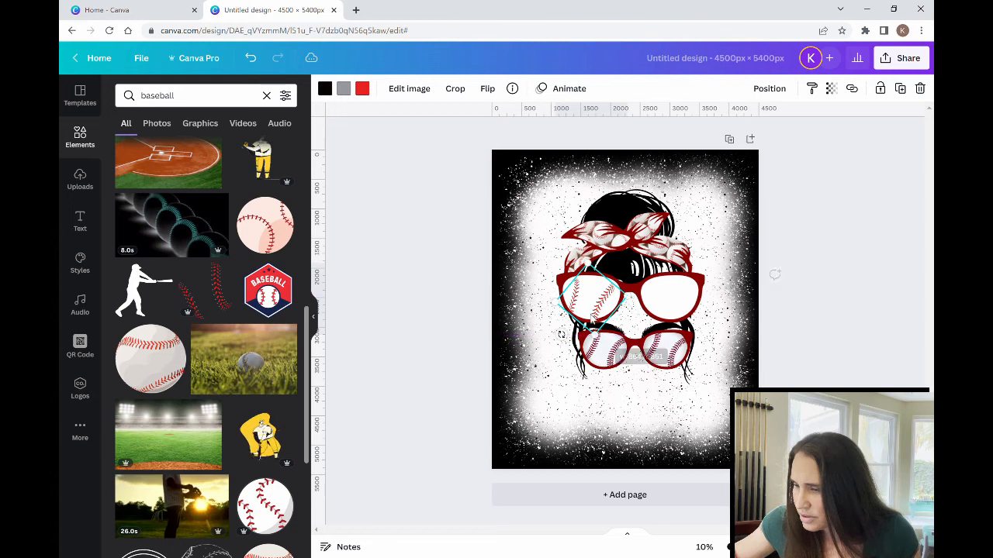
{"action": "left_click_drag", "start_coordinate": [602, 308], "coordinate": [604, 306]}
{"action": "left_click", "coordinate": [822, 371]}
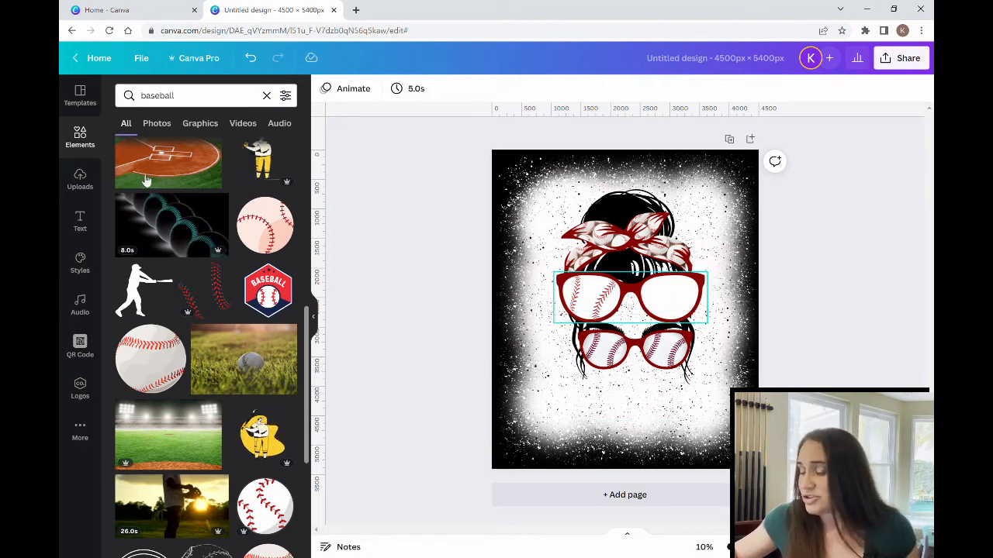
{"action": "key", "text": "Delete"}
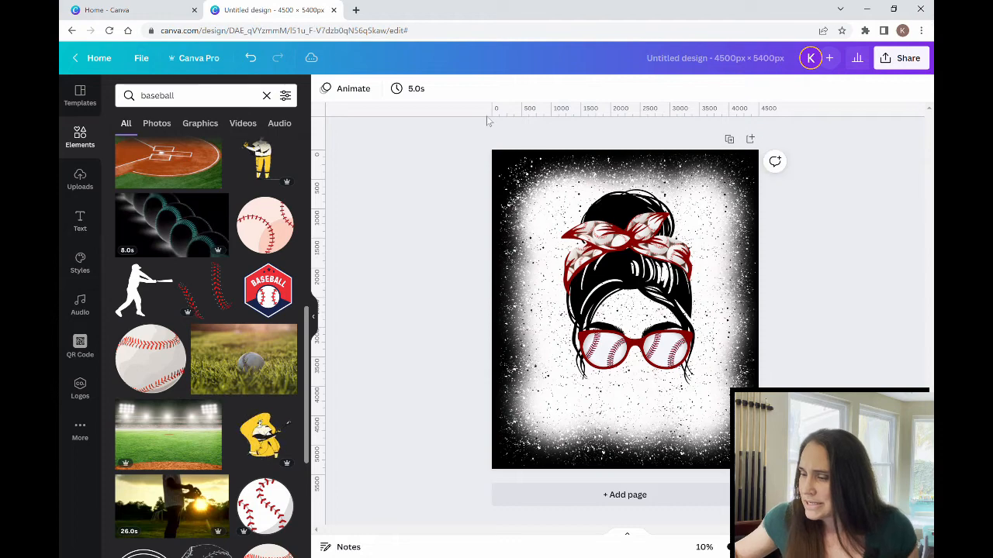
Search the graphics for "hair tie" and look through the results for something that could serve as the headband.
{"action": "left_click", "coordinate": [190, 96]}
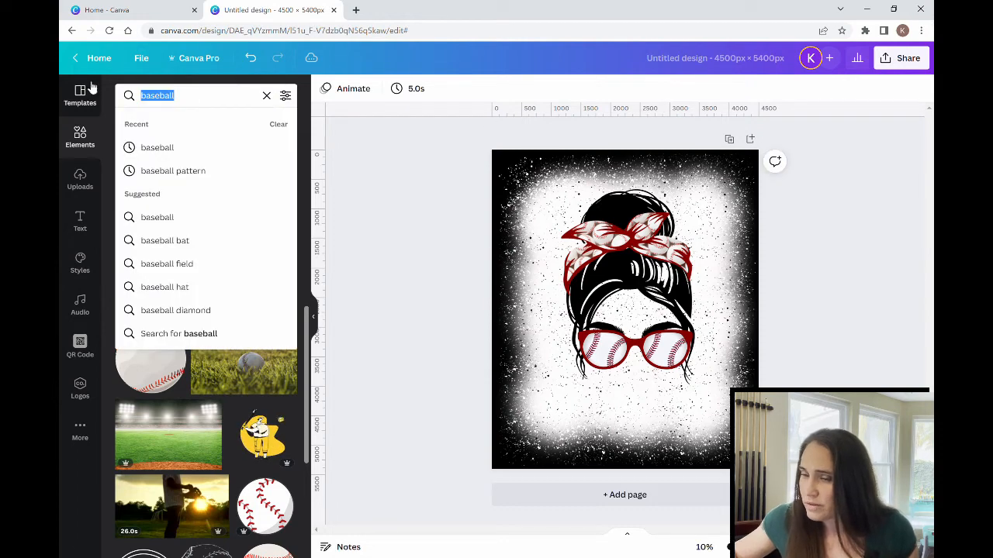
{"action": "type", "text": "hair tie"}
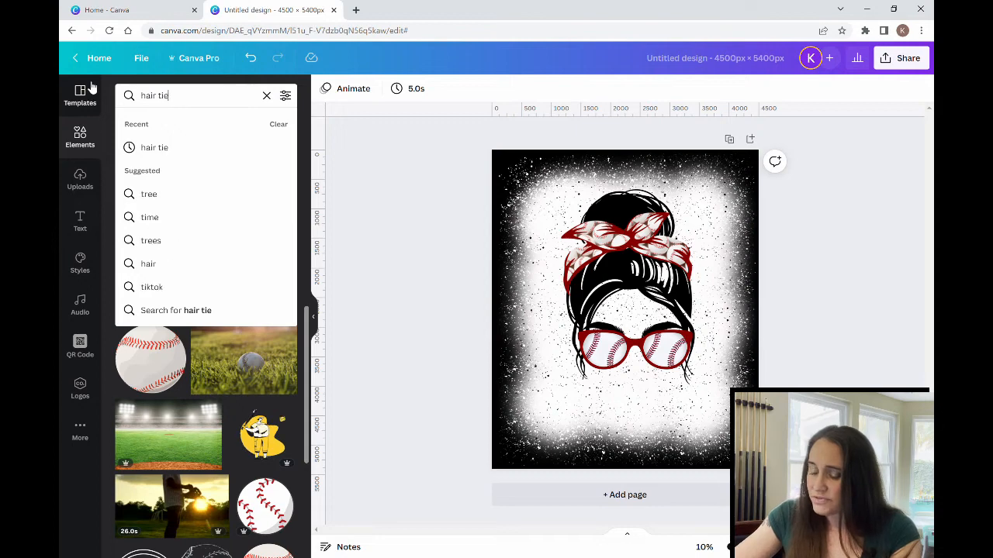
{"action": "key", "text": "Return"}
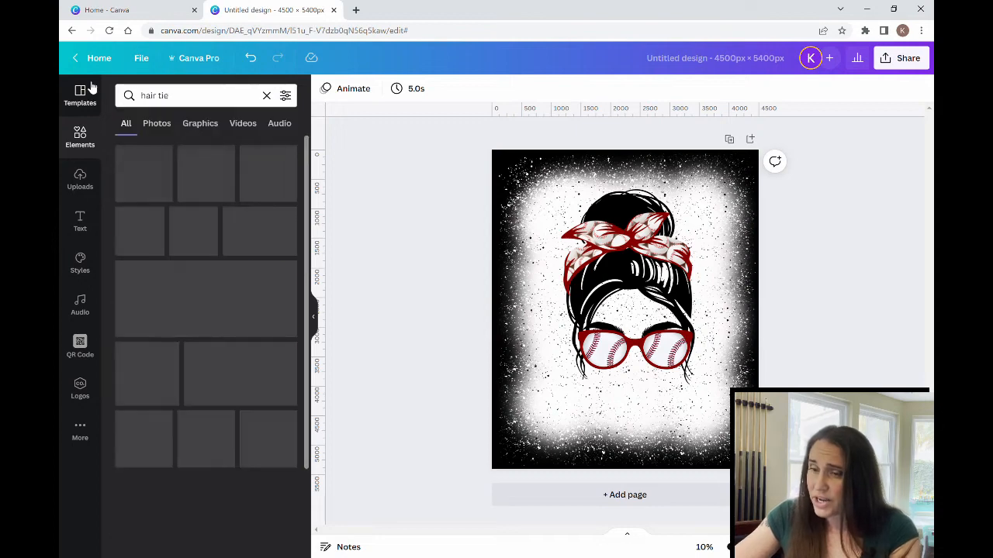
{"action": "left_click", "coordinate": [195, 126]}
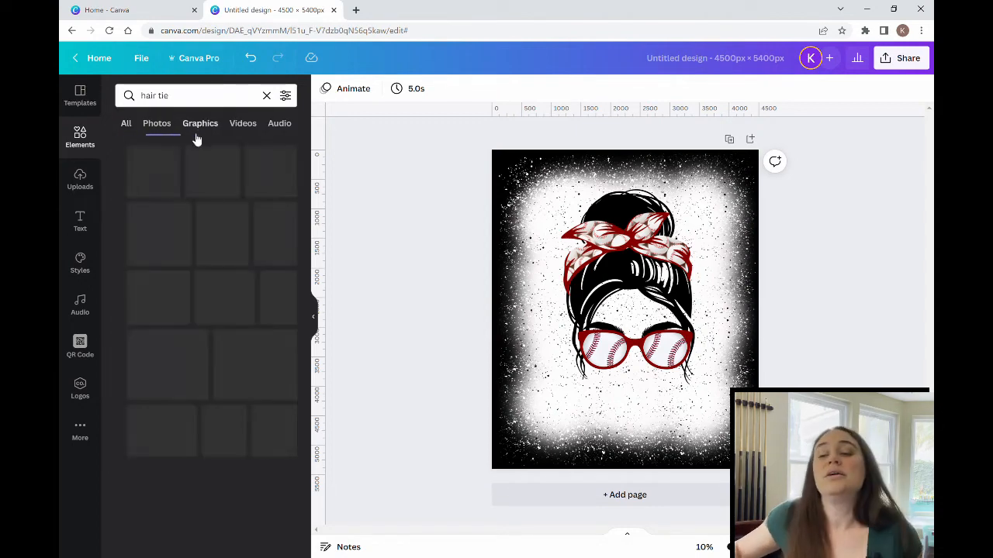
{"action": "scroll", "coordinate": [258, 168], "scroll_direction": "down", "scroll_amount": 5}
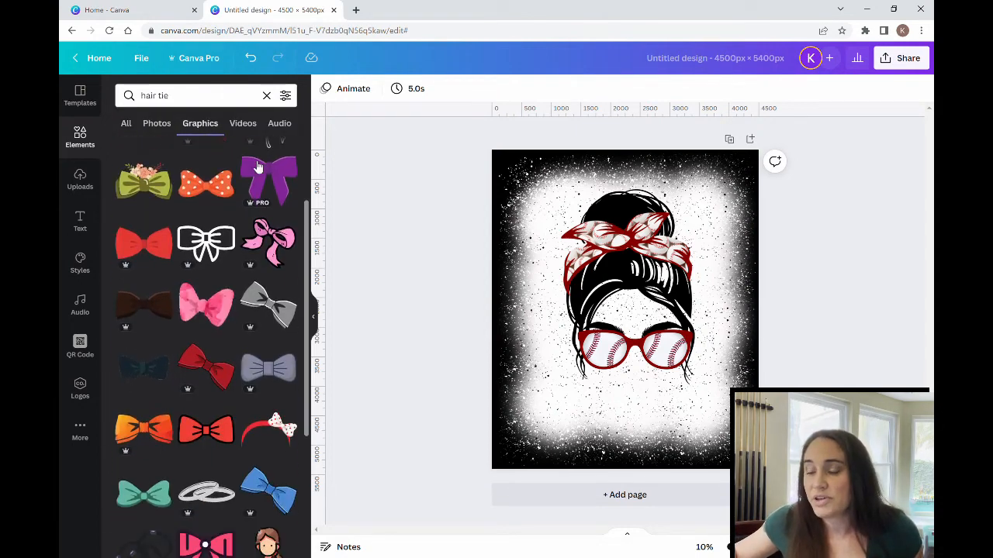
{"action": "scroll", "coordinate": [225, 205], "scroll_direction": "down", "scroll_amount": 5}
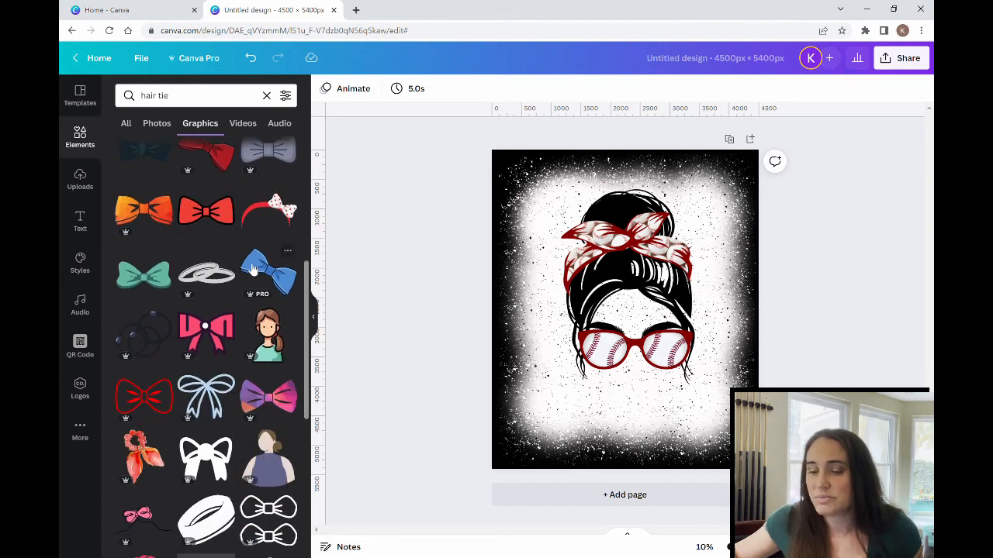
{"action": "scroll", "coordinate": [208, 189], "scroll_direction": "down", "scroll_amount": 5}
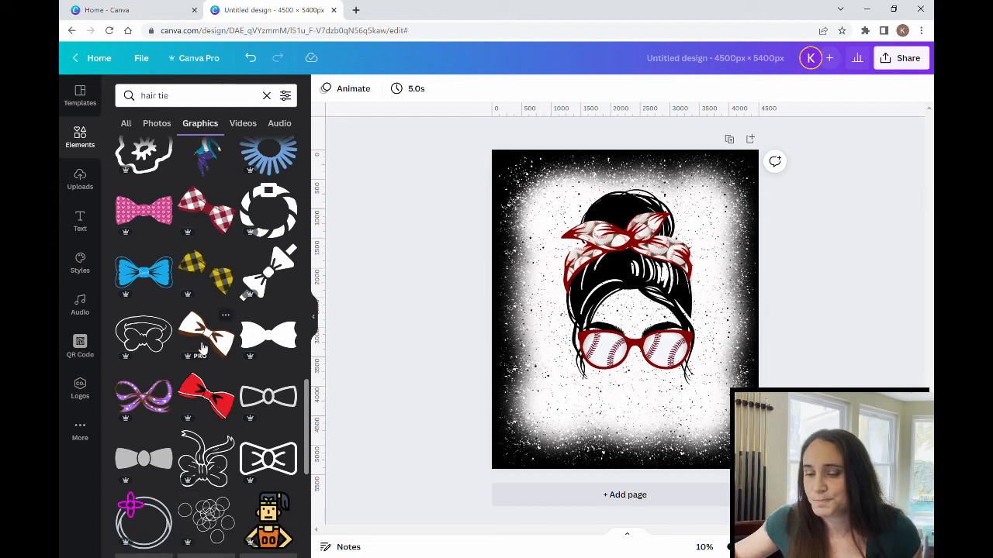
{"action": "scroll", "coordinate": [224, 353], "scroll_direction": "down", "scroll_amount": 2}
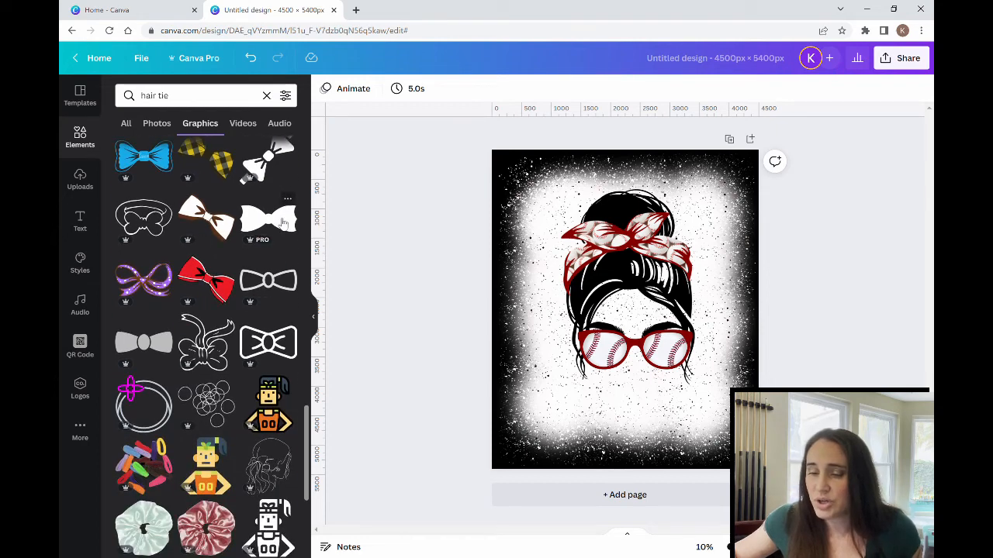
{"action": "scroll", "coordinate": [238, 203], "scroll_direction": "down", "scroll_amount": 10}
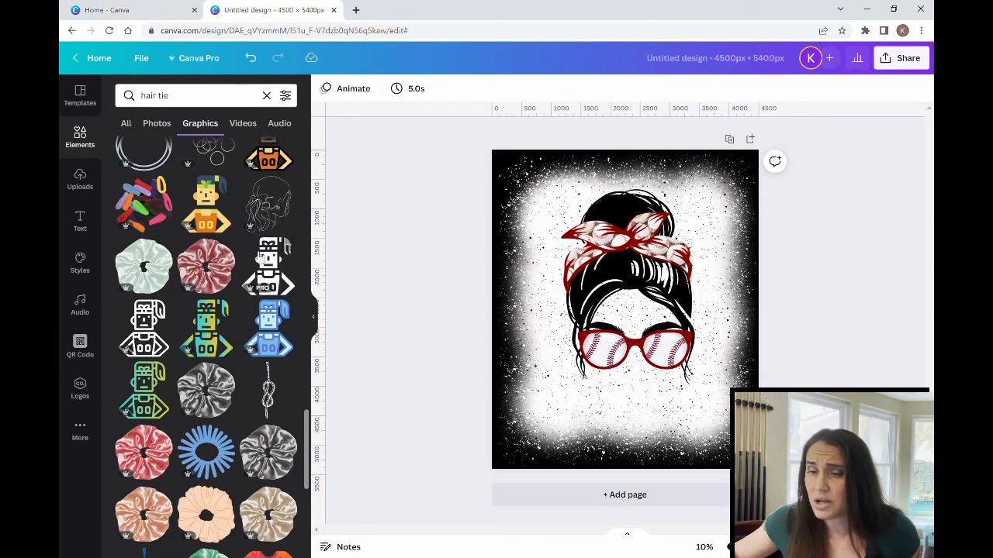
{"action": "scroll", "coordinate": [159, 194], "scroll_direction": "down", "scroll_amount": 3}
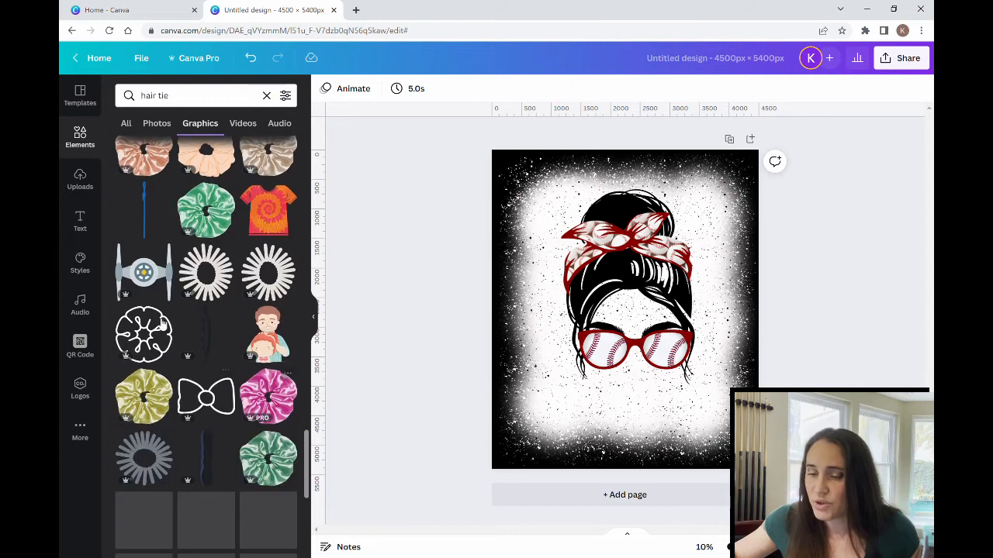
{"action": "scroll", "coordinate": [194, 266], "scroll_direction": "down", "scroll_amount": 2}
{"action": "scroll", "coordinate": [194, 271], "scroll_direction": "down", "scroll_amount": 6}
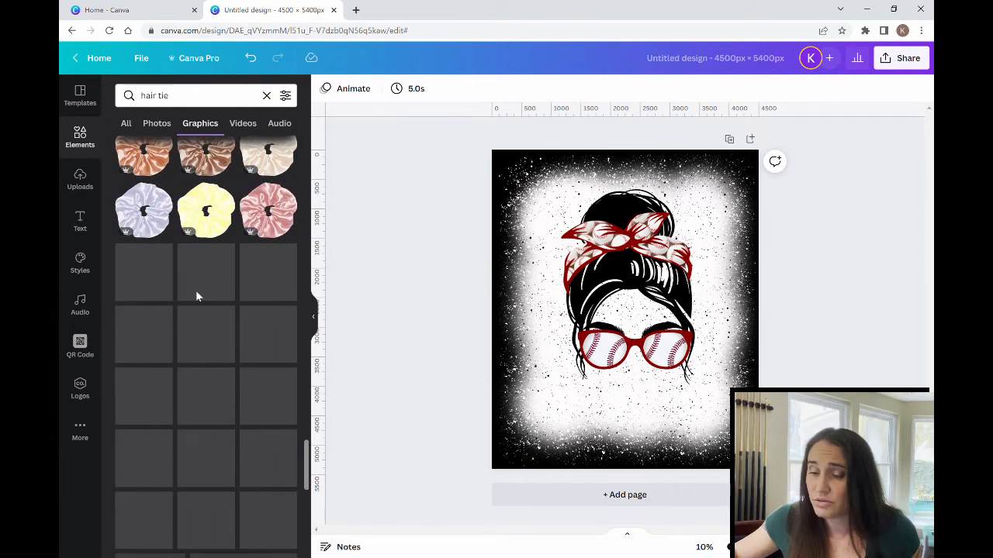
{"action": "scroll", "coordinate": [205, 292], "scroll_direction": "down", "scroll_amount": 3}
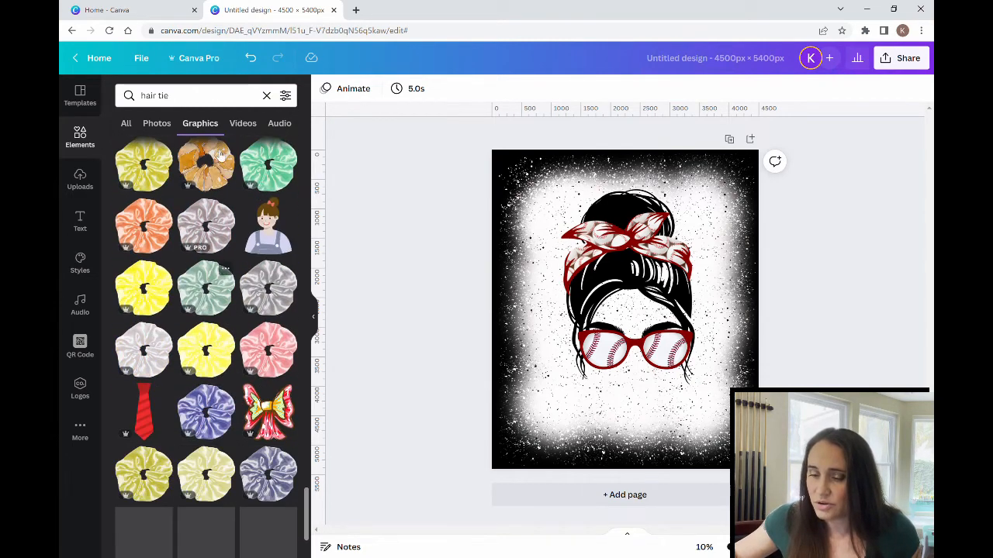
Search the graphics for "bandana" and try the red knotted headband from the first results on the page.
{"action": "left_click", "coordinate": [190, 97]}
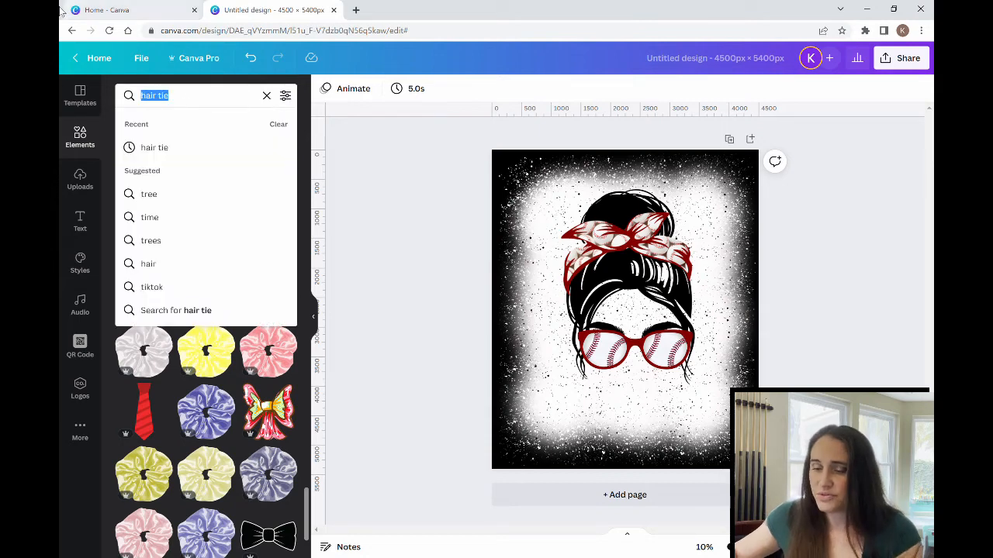
{"action": "type", "text": "banda"}
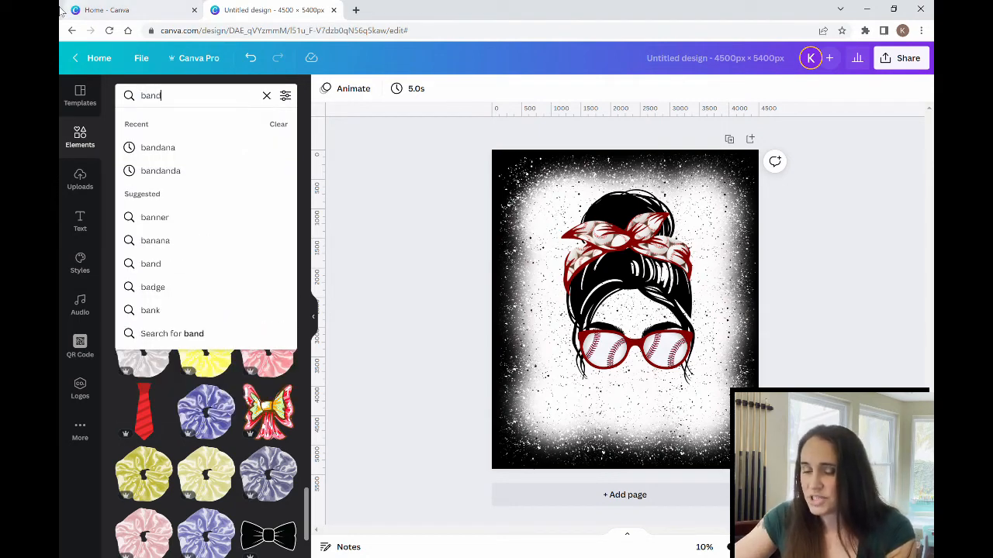
{"action": "left_click", "coordinate": [159, 147]}
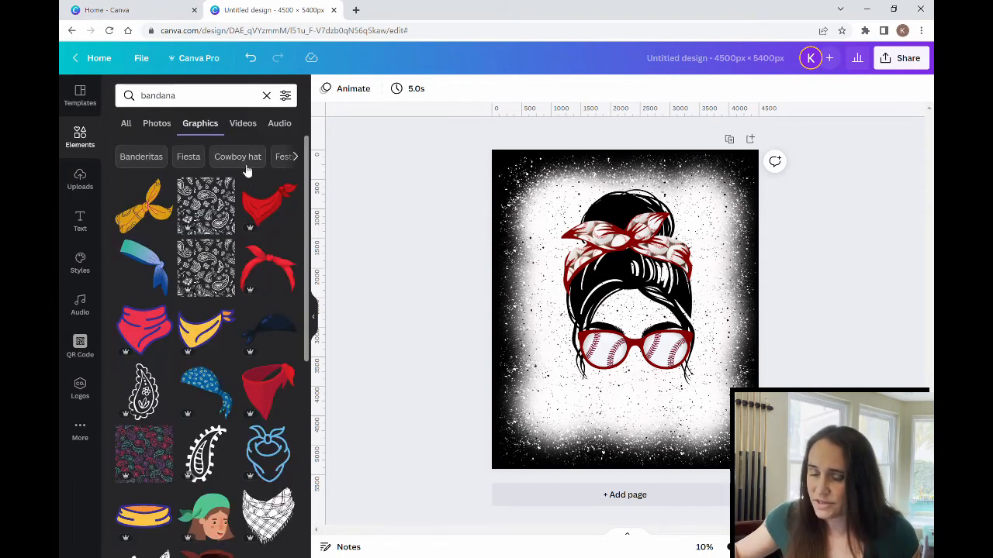
{"action": "left_click", "coordinate": [278, 267]}
{"action": "left_click_drag", "start_coordinate": [645, 217], "coordinate": [341, 322]}
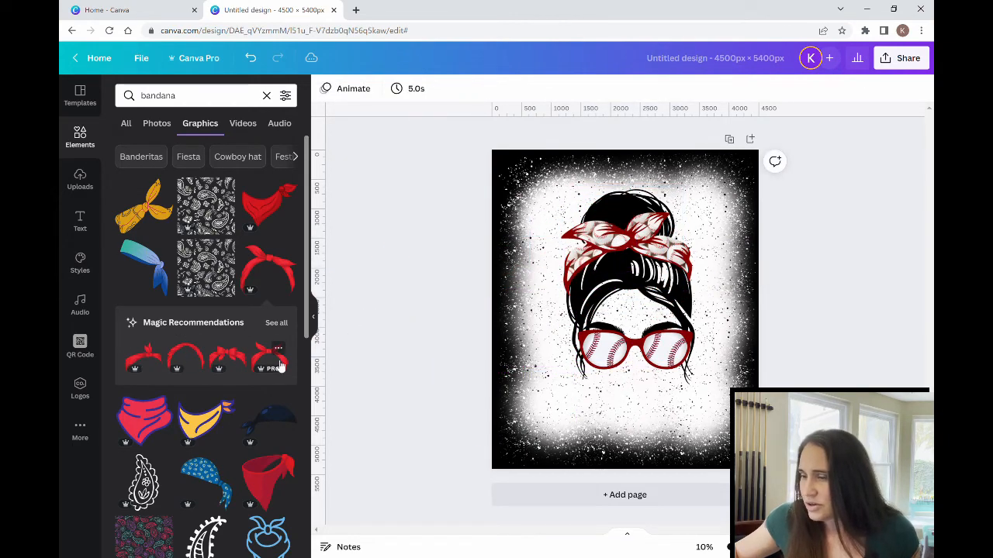
Look further through the bandana graphics and try the light grey spotted headband with the upright knot on the page.
{"action": "scroll", "coordinate": [276, 233], "scroll_direction": "down", "scroll_amount": 5}
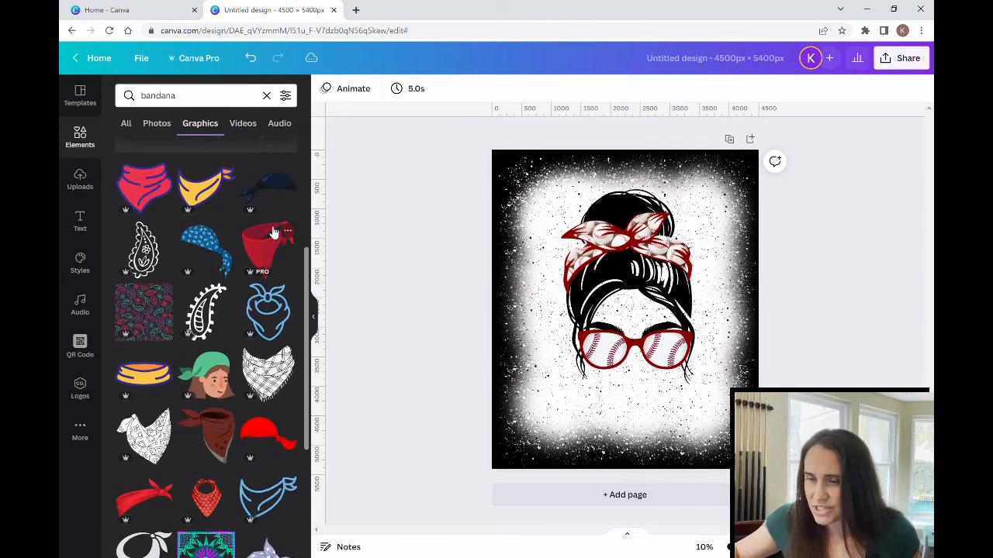
{"action": "scroll", "coordinate": [240, 233], "scroll_direction": "up", "scroll_amount": 3}
{"action": "scroll", "coordinate": [233, 237], "scroll_direction": "down", "scroll_amount": 5}
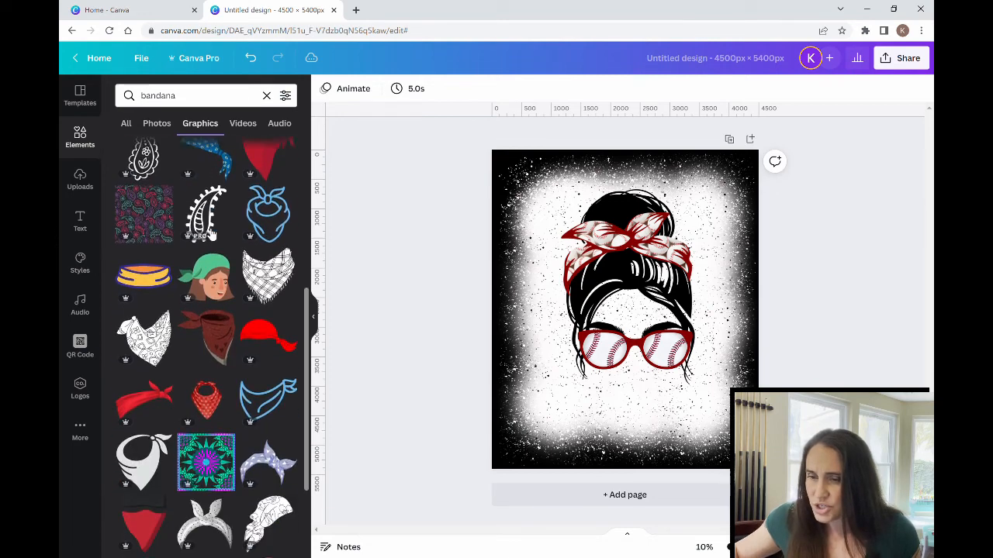
{"action": "scroll", "coordinate": [209, 233], "scroll_direction": "down", "scroll_amount": 5}
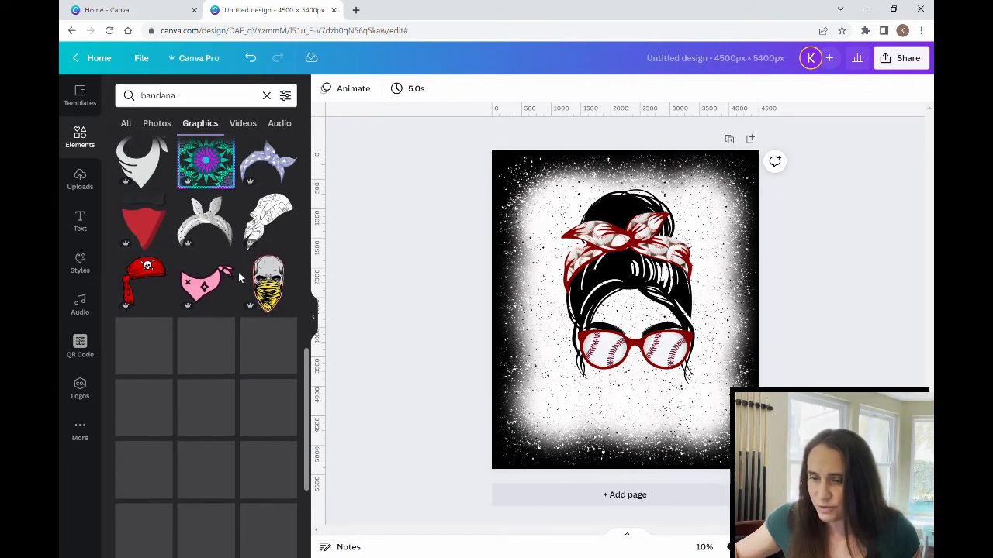
{"action": "left_click", "coordinate": [221, 224]}
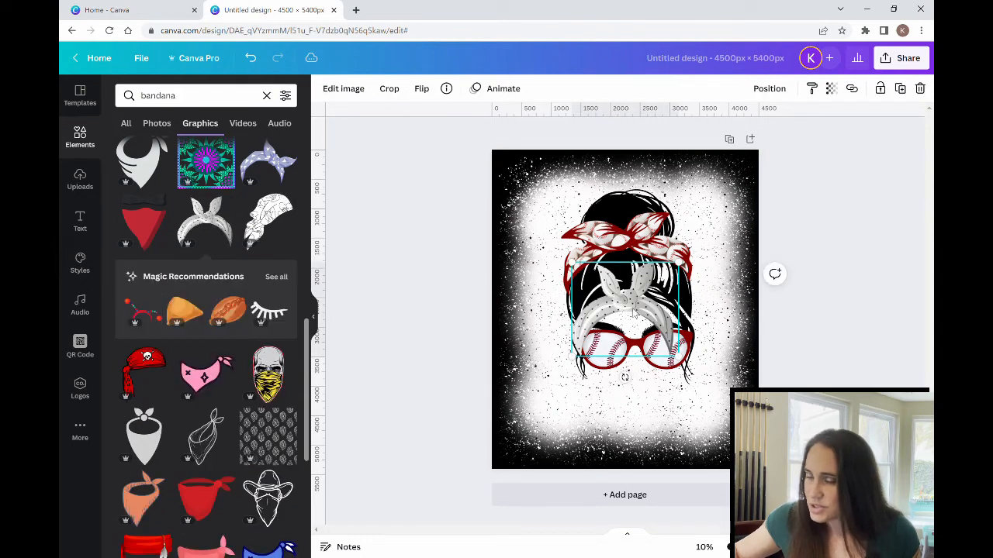
{"action": "key", "text": "Delete"}
Add the plain red knotted bandana from further down the results and enlarge it beyond the head's width.
{"action": "scroll", "coordinate": [222, 363], "scroll_direction": "down", "scroll_amount": 5}
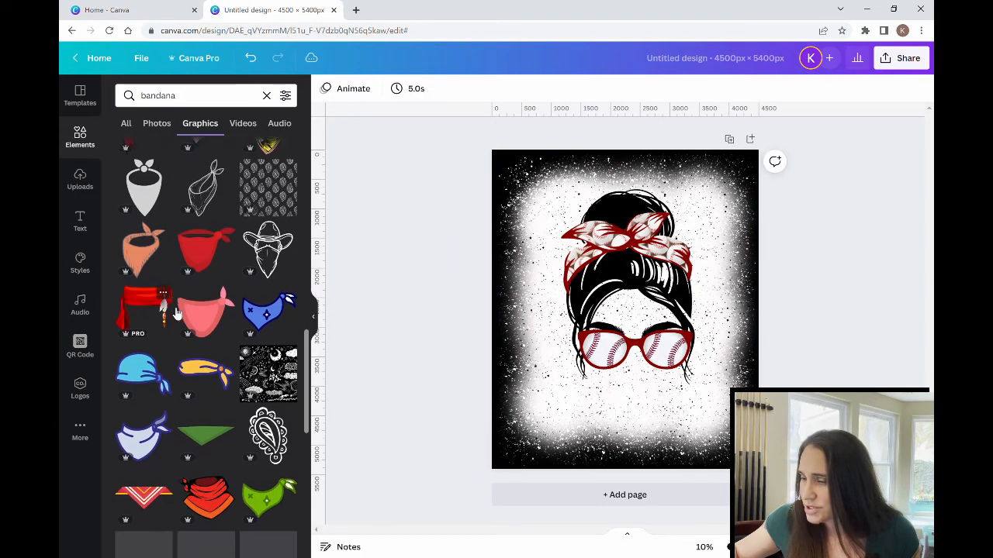
{"action": "scroll", "coordinate": [183, 349], "scroll_direction": "down", "scroll_amount": 10}
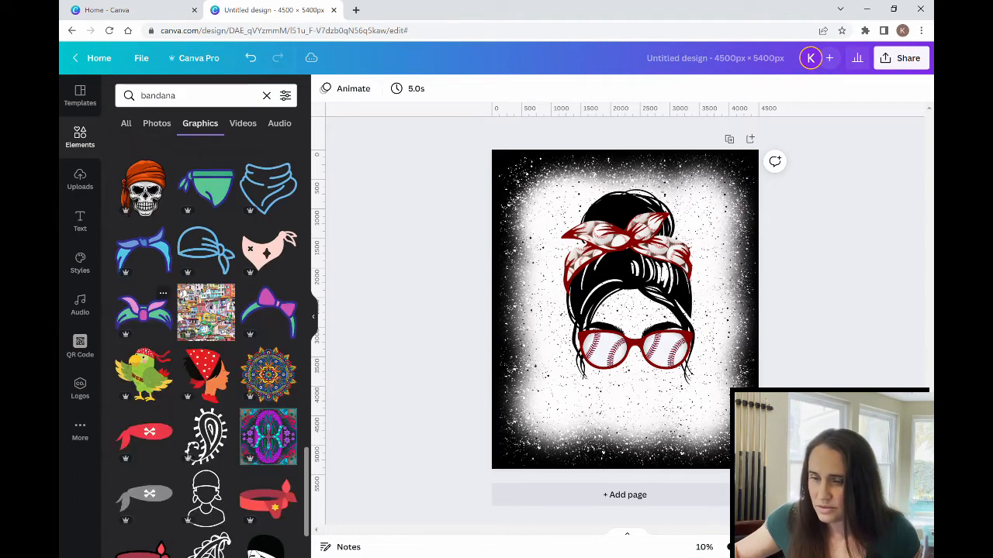
{"action": "scroll", "coordinate": [182, 318], "scroll_direction": "down", "scroll_amount": 4}
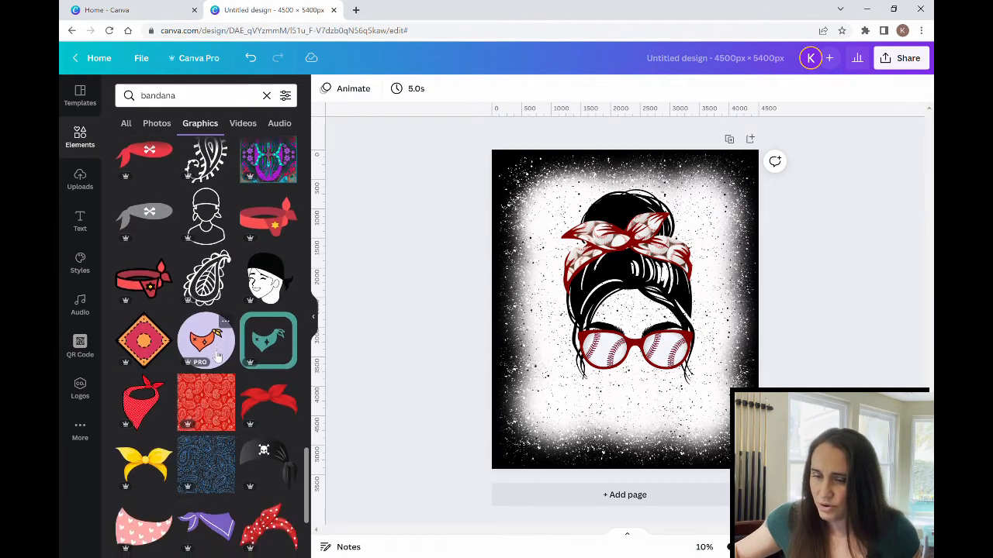
{"action": "scroll", "coordinate": [218, 357], "scroll_direction": "down", "scroll_amount": 3}
{"action": "left_click", "coordinate": [272, 237]}
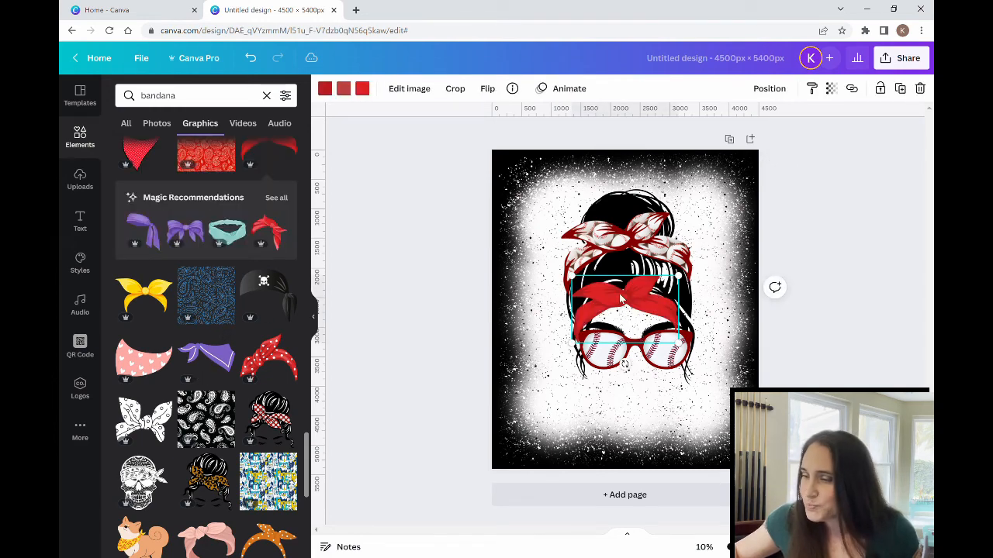
{"action": "left_click_drag", "start_coordinate": [678, 276], "coordinate": [735, 240]}
{"action": "left_click", "coordinate": [750, 255]}
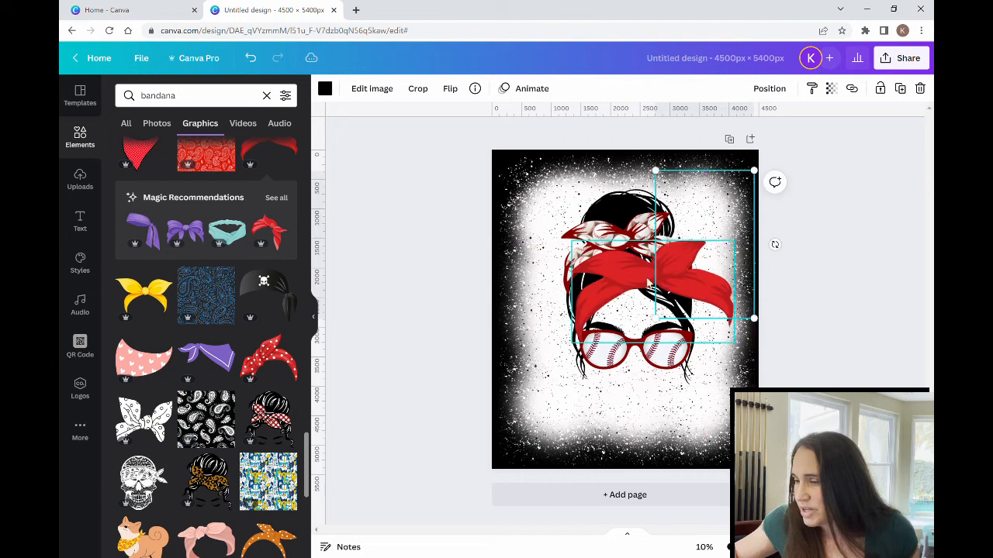
Move the red bandana over the forehead at roughly the head's width, and remove this trial bandana from the page.
{"action": "left_click_drag", "start_coordinate": [630, 288], "coordinate": [614, 310]}
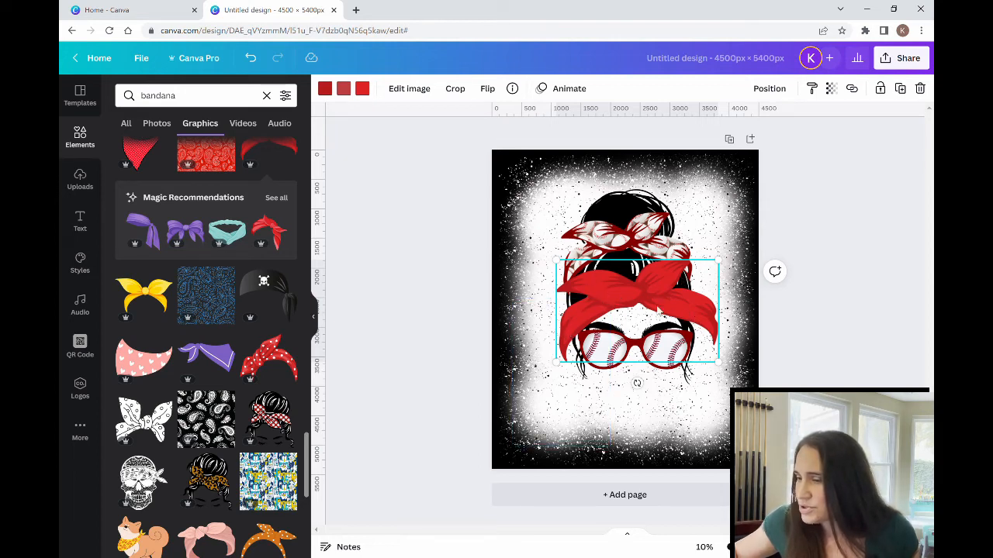
{"action": "left_click_drag", "start_coordinate": [719, 262], "coordinate": [690, 289]}
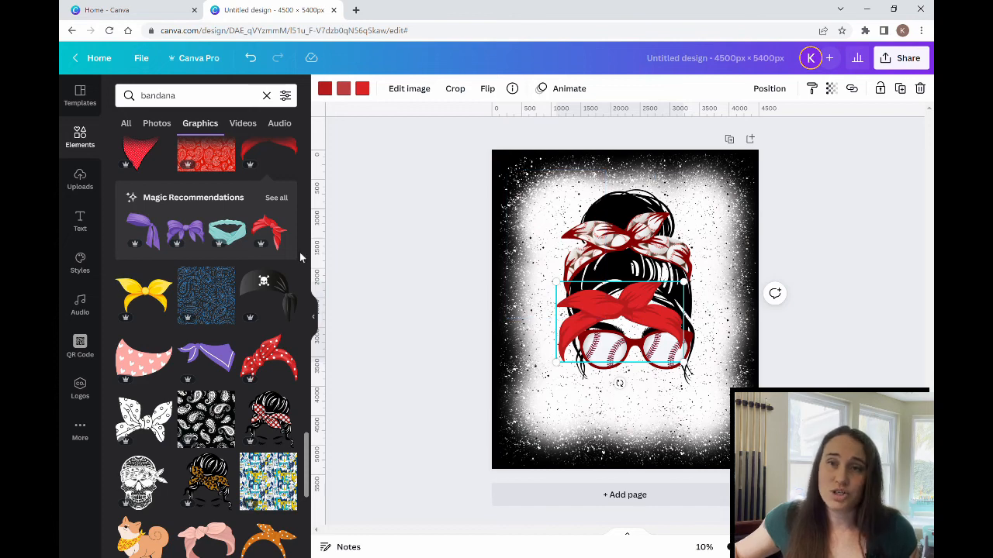
{"action": "key", "text": "Delete"}
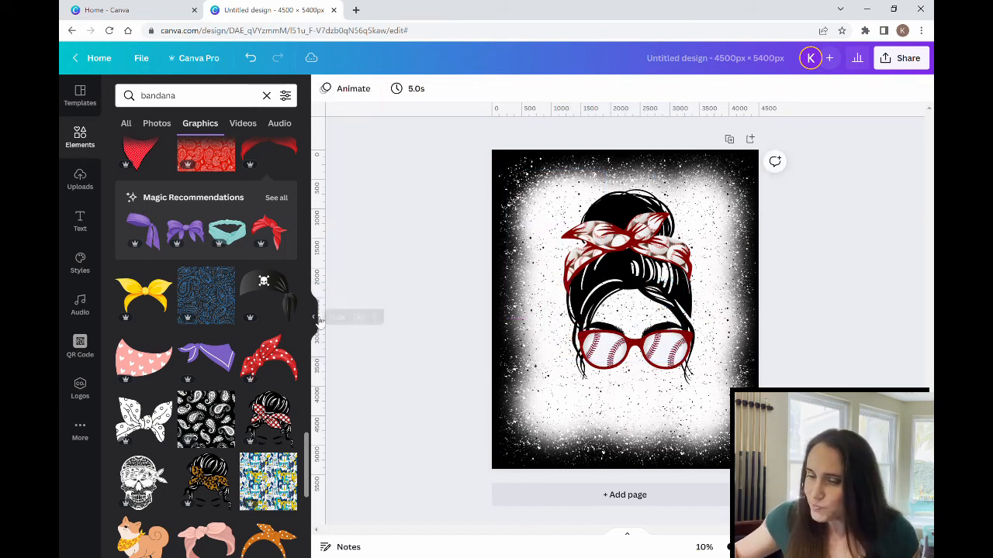
Add a text box and place it centred below the sunglasses in the white area.
{"action": "left_click", "coordinate": [315, 319]}
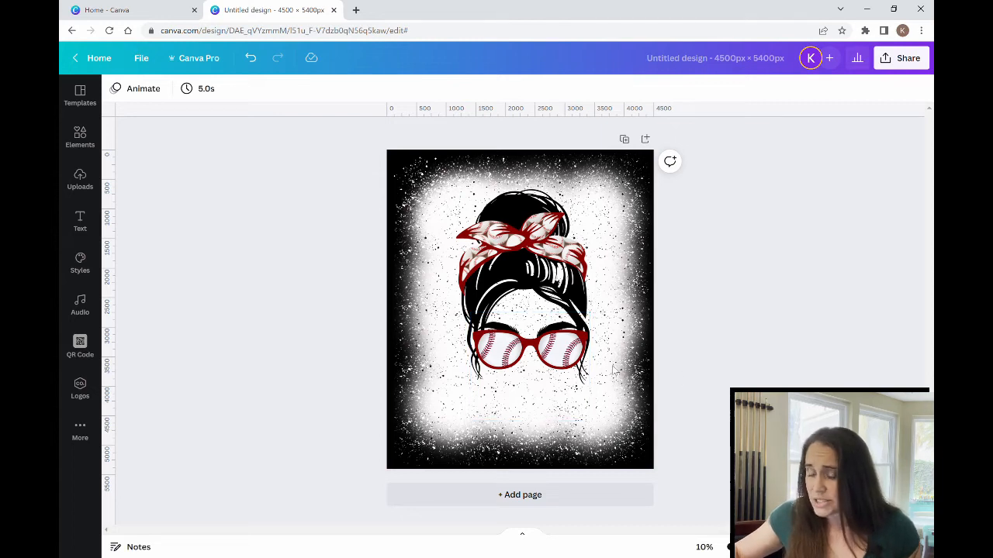
{"action": "key", "text": "t"}
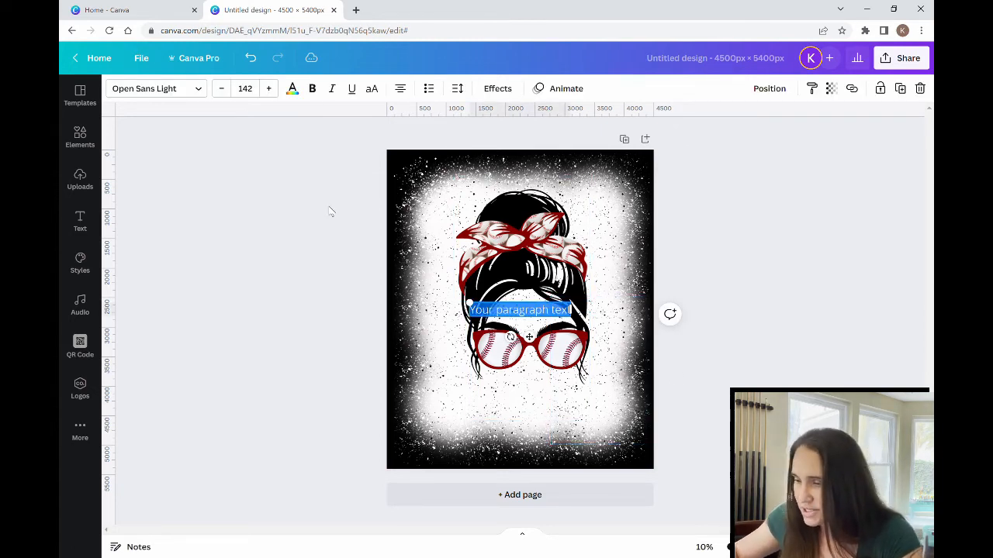
{"action": "key", "text": "Escape"}
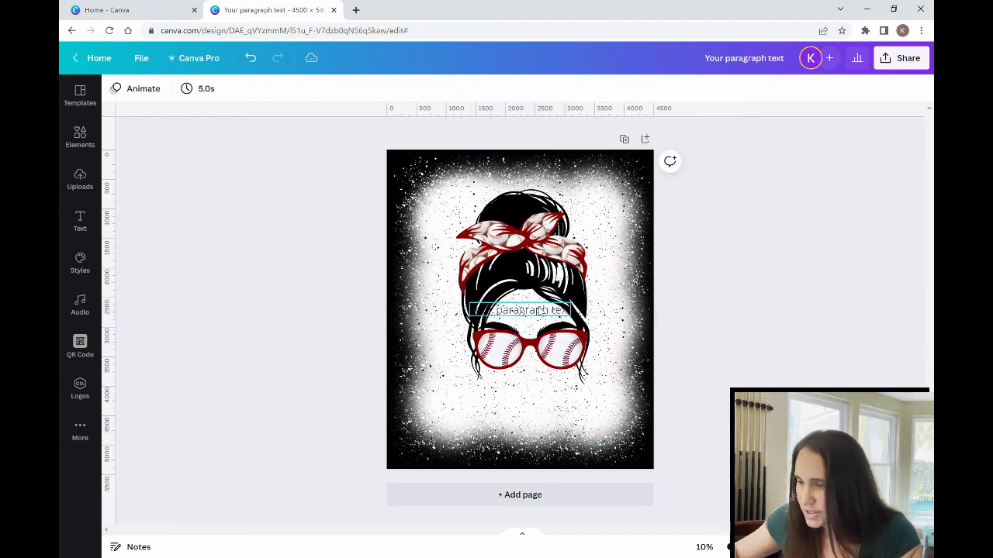
{"action": "left_click_drag", "start_coordinate": [539, 310], "coordinate": [539, 403]}
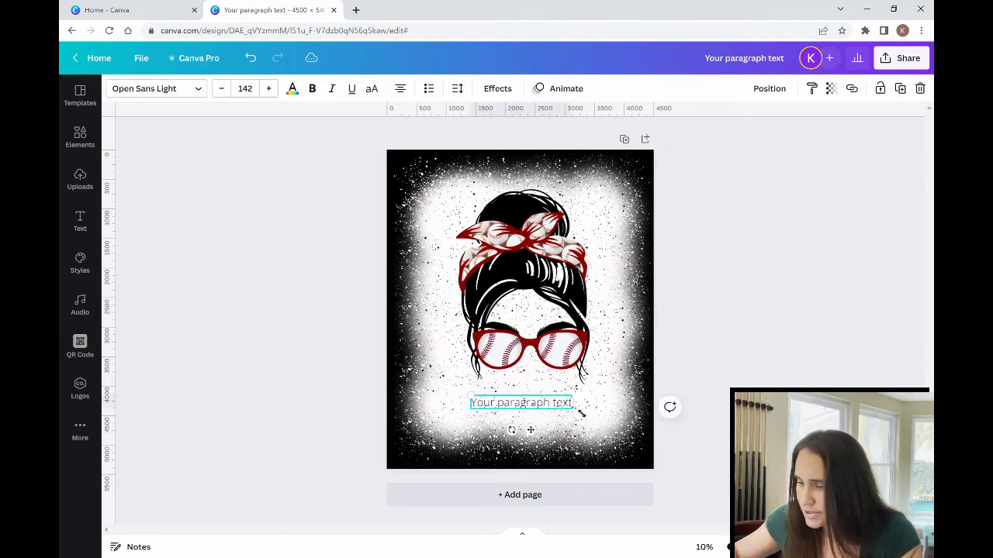
Replace the placeholder text below the sunglasses with the caption "# Baseball Mom".
{"action": "double_click", "coordinate": [574, 411]}
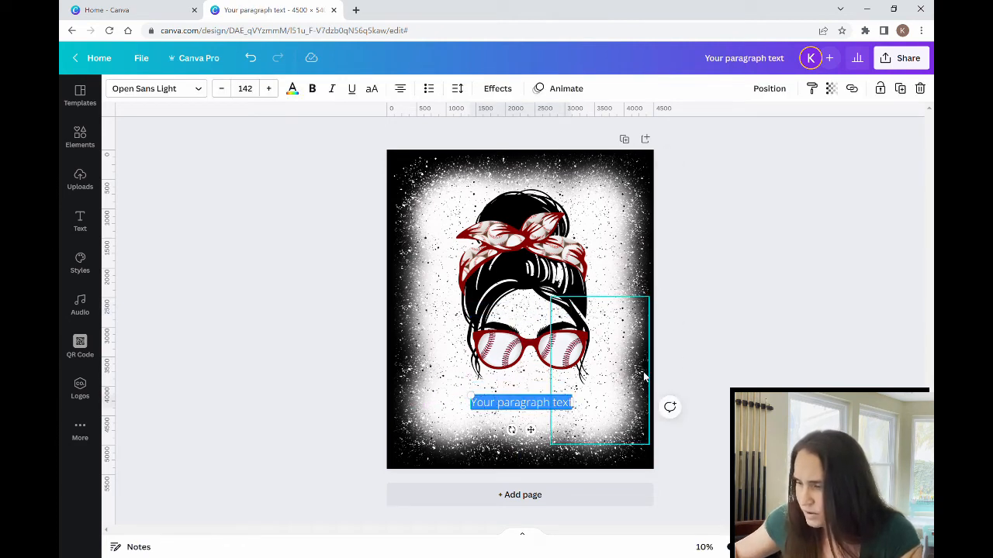
{"action": "key", "text": "BackSpace"}
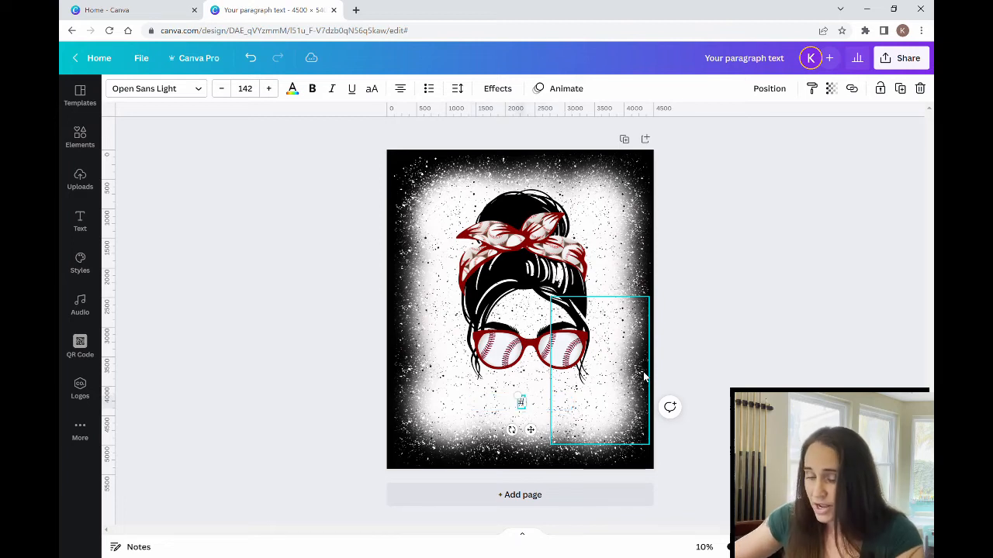
{"action": "type", "text": "# Bas"}
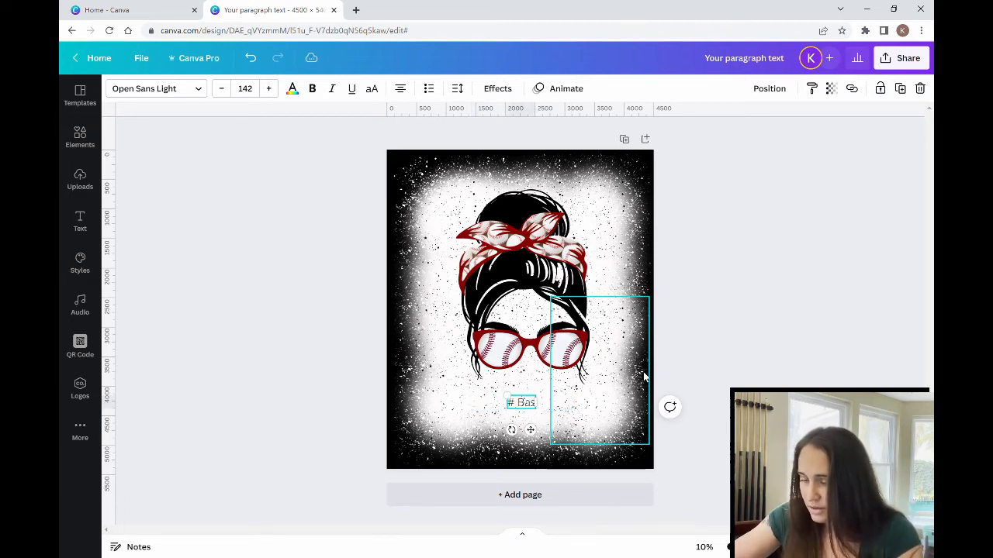
{"action": "type", "text": "eball Mom"}
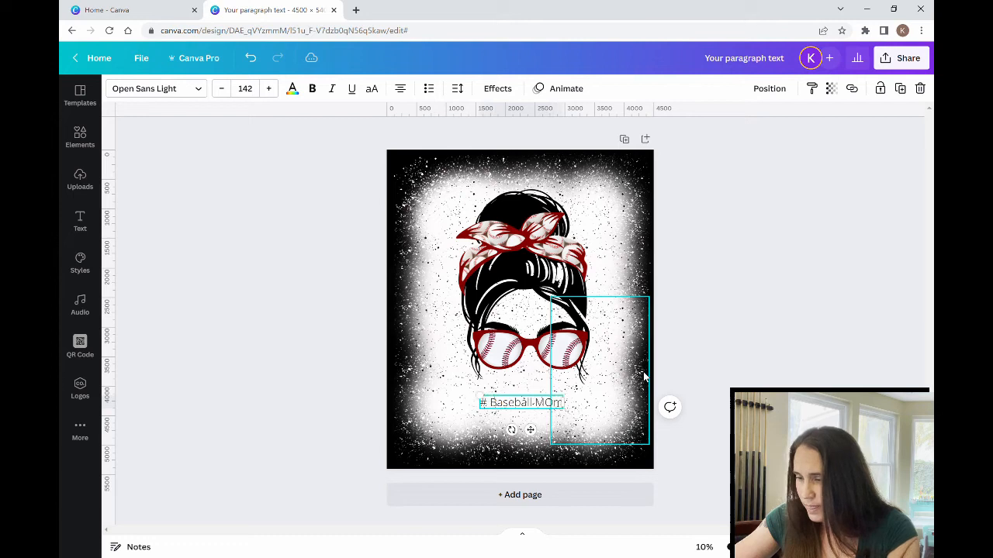
{"action": "key", "text": "BackSpace"}
{"action": "key", "text": "BackSpace"}
{"action": "type", "text": "om"}
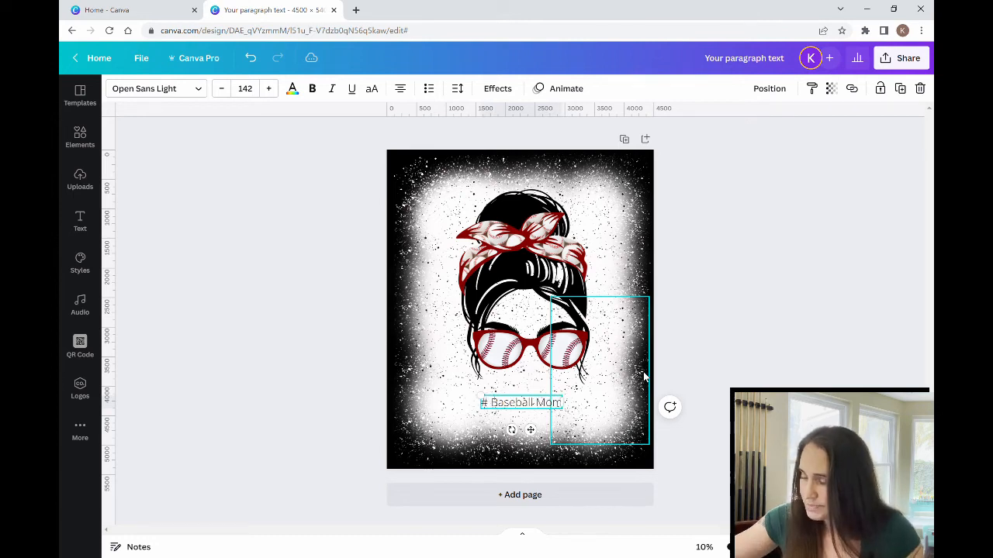
Enlarge the caption to text size 257 and place it roughly centred below the sunglasses.
{"action": "left_click", "coordinate": [731, 326]}
{"action": "left_click", "coordinate": [512, 401]}
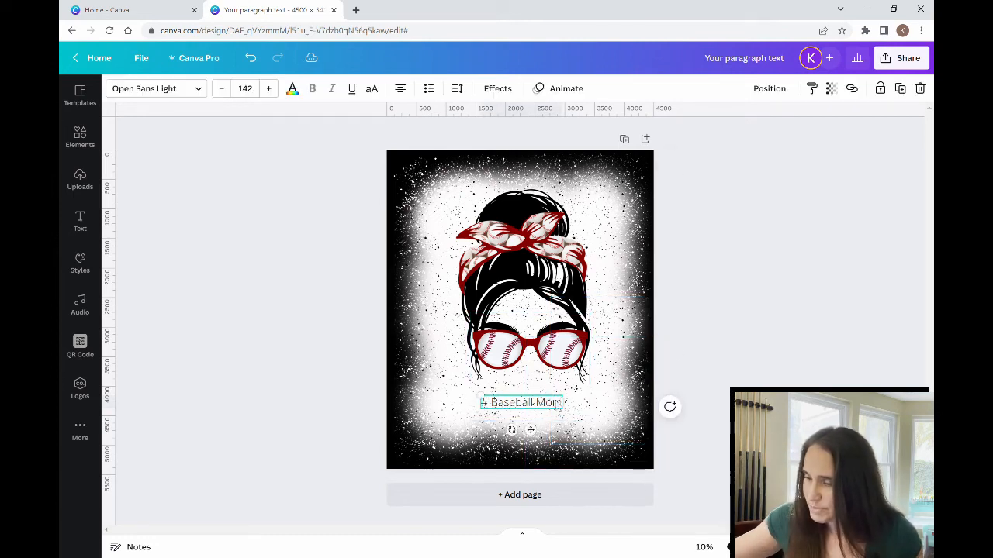
{"action": "left_click_drag", "start_coordinate": [573, 403], "coordinate": [630, 409]}
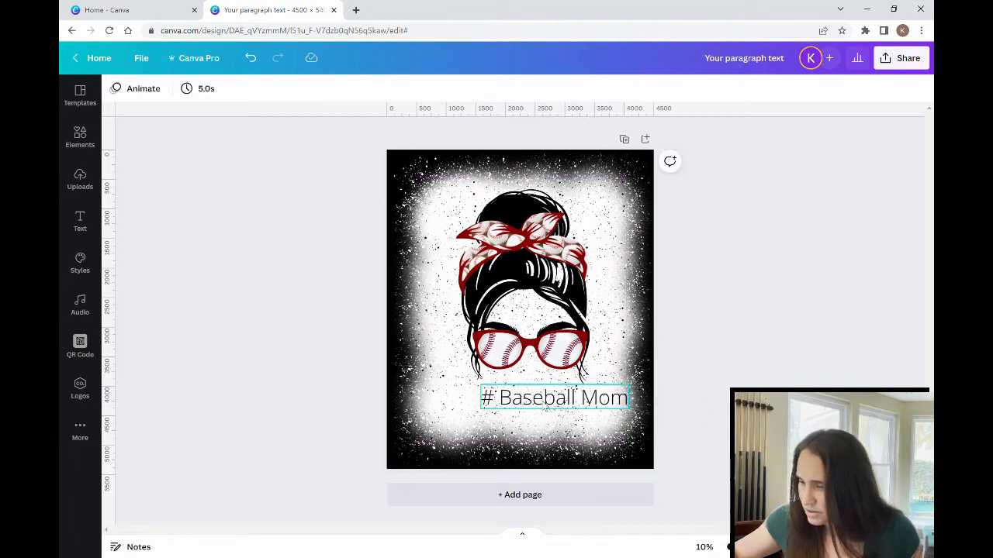
{"action": "left_click_drag", "start_coordinate": [551, 406], "coordinate": [532, 415]}
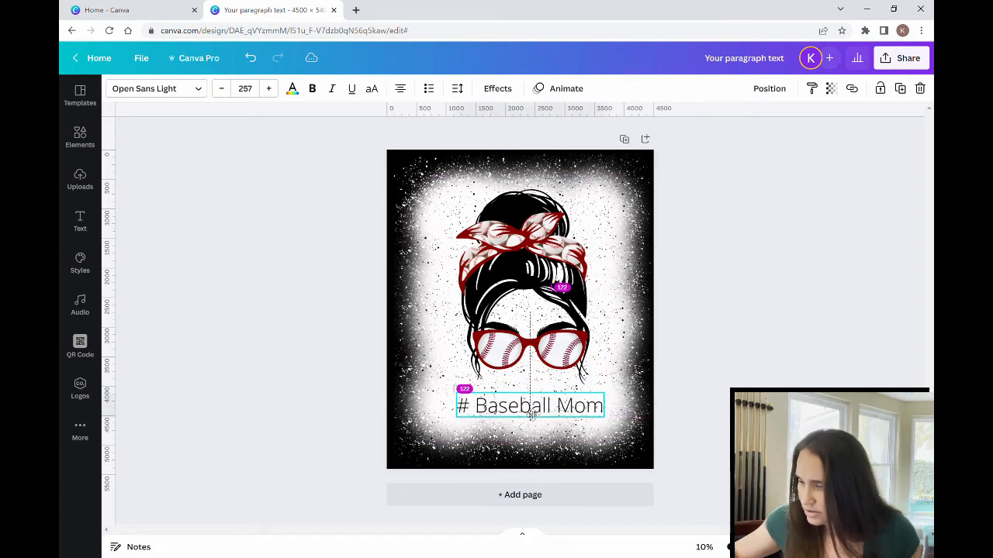
{"action": "left_click", "coordinate": [791, 360]}
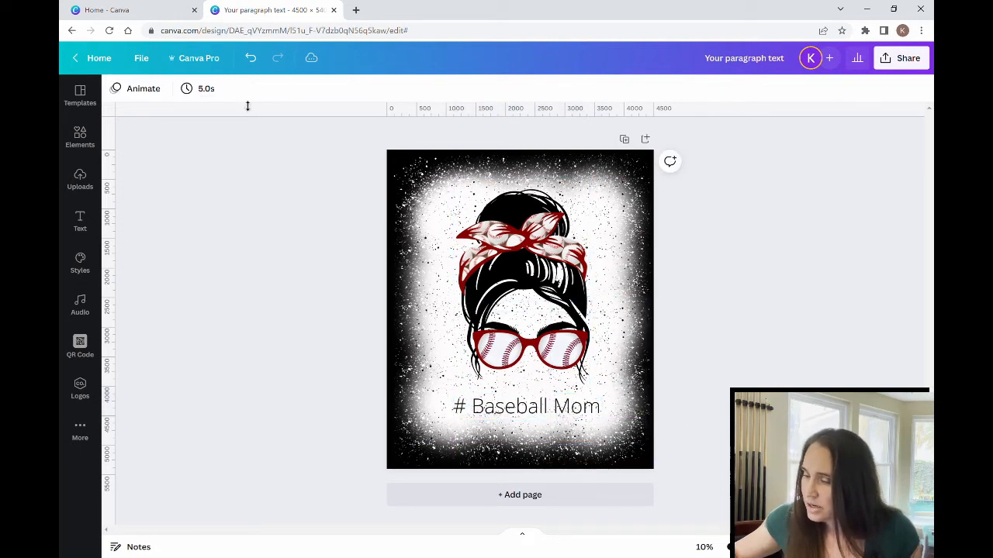
Try the Couple Together, Almonade and Bubble Rainbow fonts on the caption, and set it in Blackout.
{"action": "left_click", "coordinate": [474, 411]}
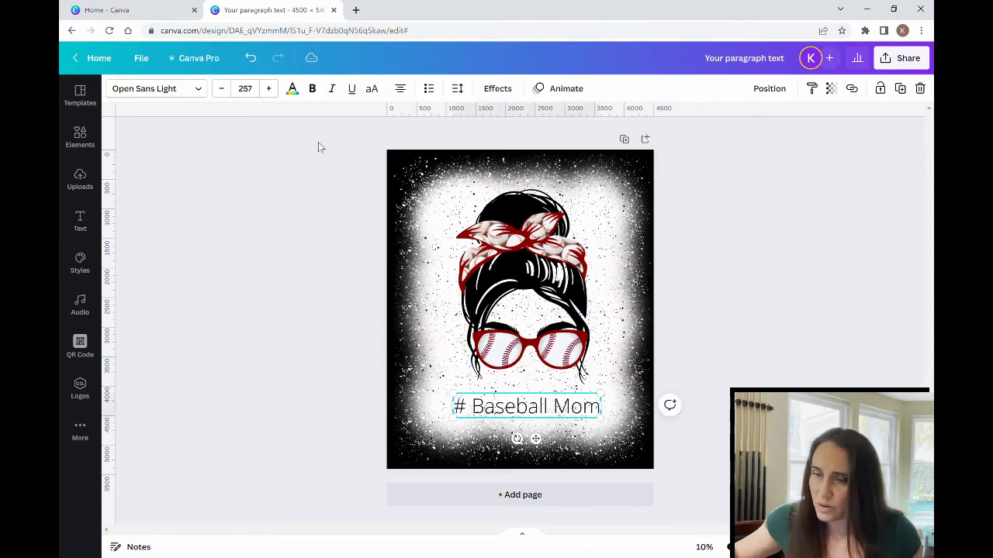
{"action": "left_click", "coordinate": [156, 88]}
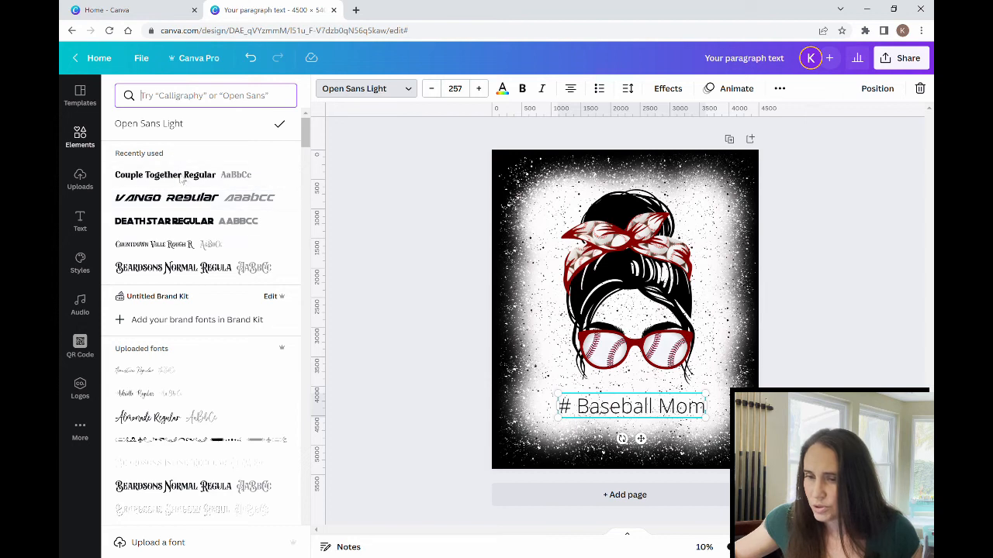
{"action": "left_click", "coordinate": [198, 179]}
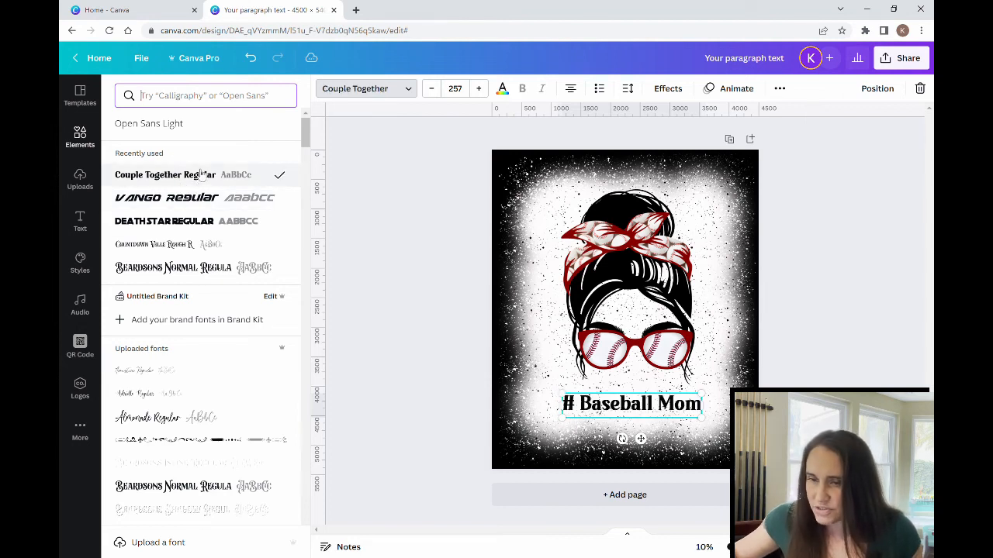
{"action": "left_click", "coordinate": [160, 422]}
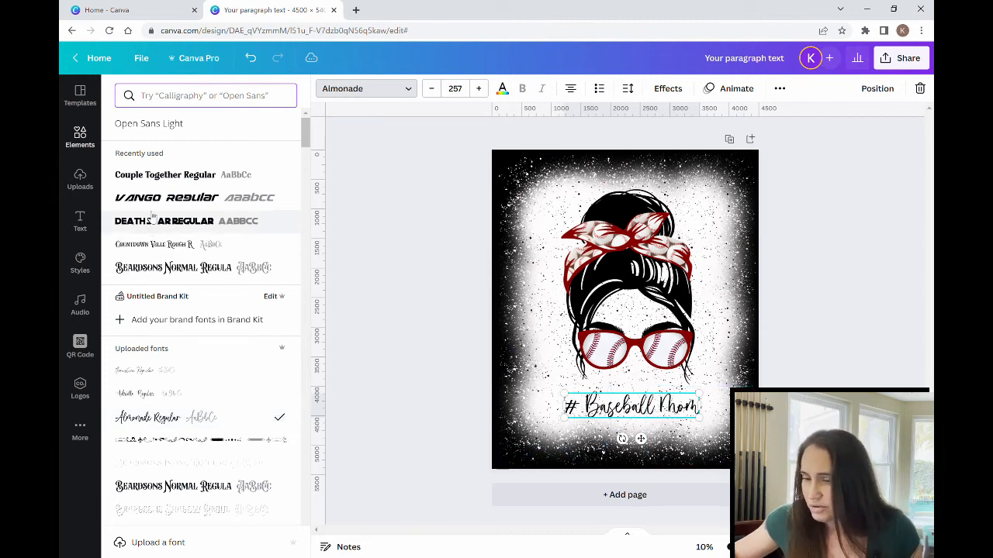
{"action": "scroll", "coordinate": [155, 210], "scroll_direction": "down", "scroll_amount": 3}
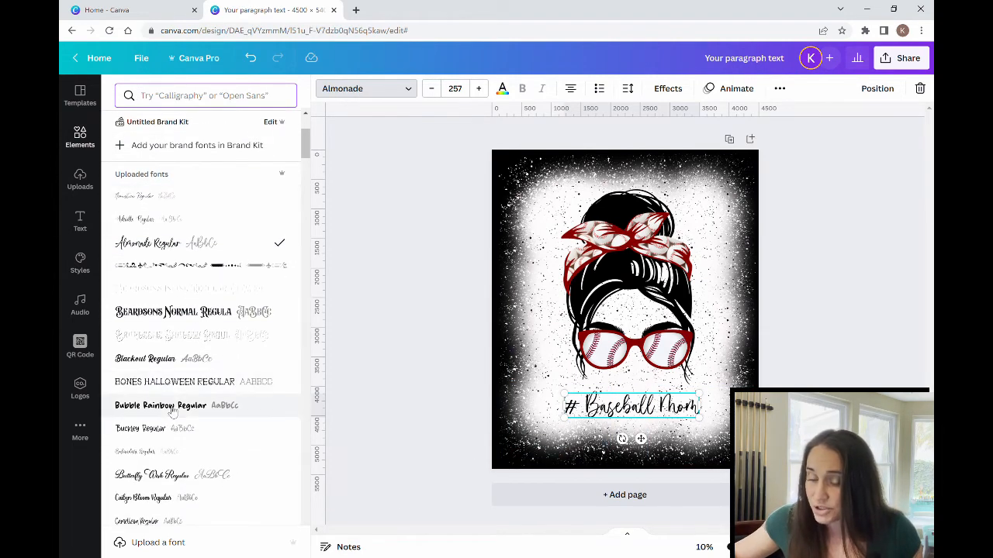
{"action": "left_click", "coordinate": [173, 413]}
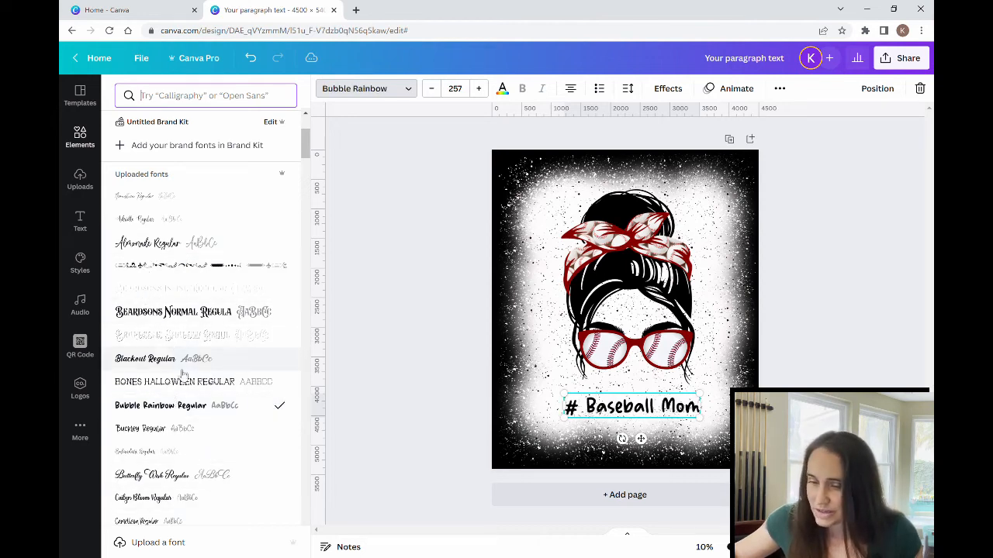
{"action": "left_click", "coordinate": [155, 359]}
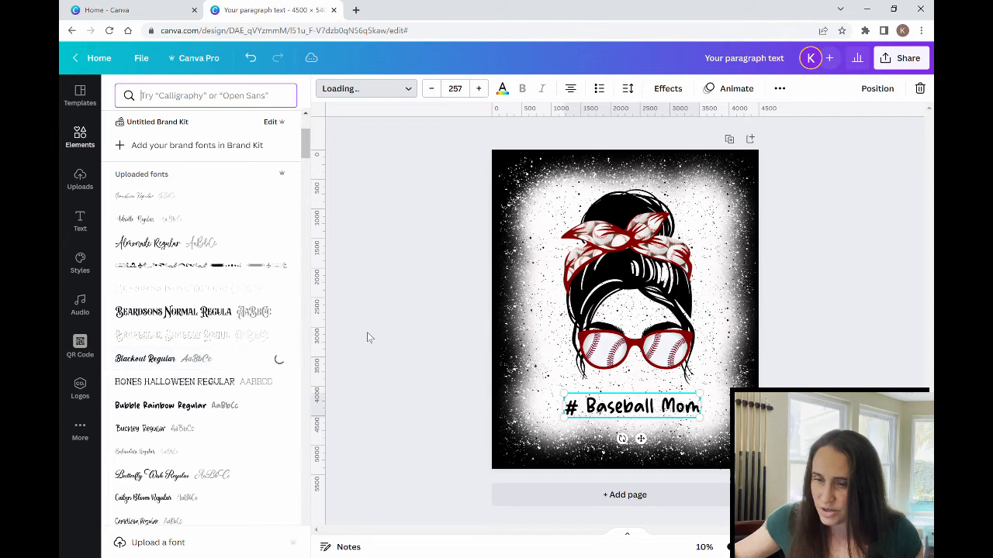
{"action": "key", "text": "Escape"}
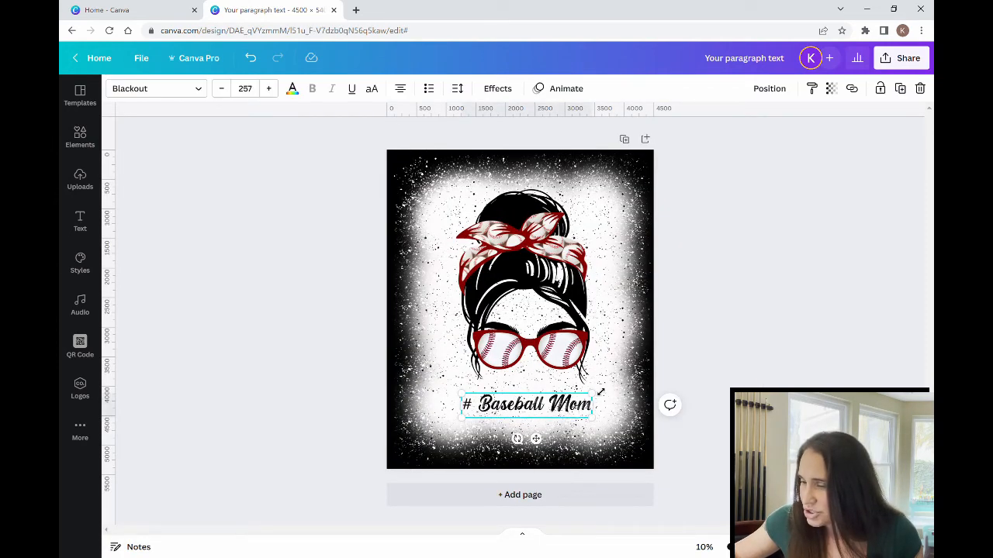
Enlarge the caption to text size 393 and centre it under the head, spanning most of the white area.
{"action": "left_click_drag", "start_coordinate": [599, 399], "coordinate": [636, 386]}
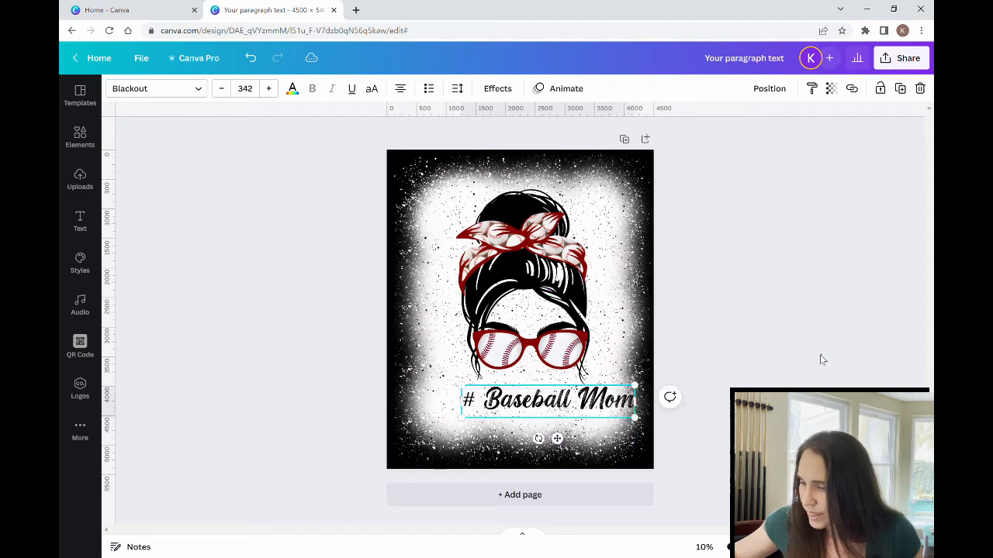
{"action": "left_click", "coordinate": [821, 360]}
{"action": "left_click_drag", "start_coordinate": [544, 412], "coordinate": [583, 414]}
{"action": "left_click", "coordinate": [682, 365]}
{"action": "key", "text": "Escape"}
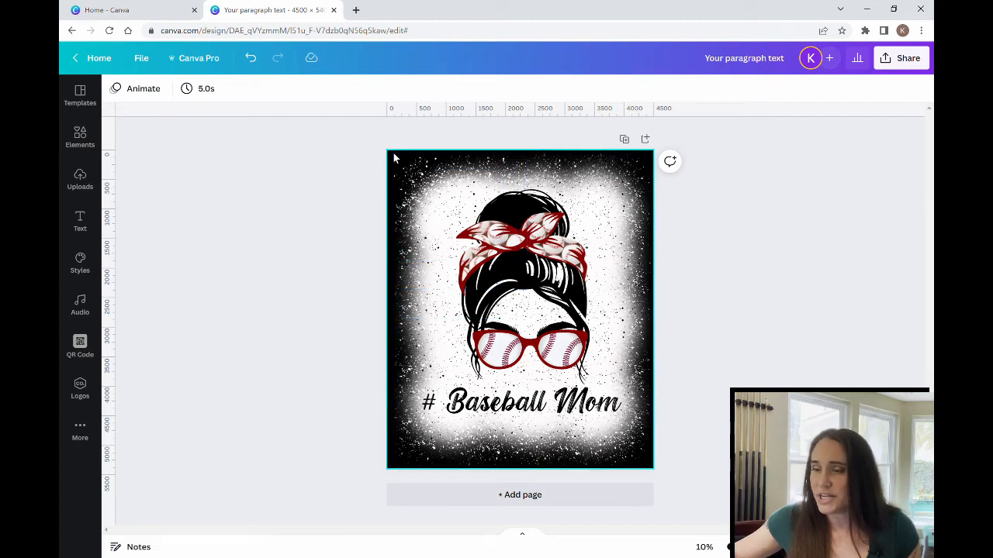
Group all the elements on the page and move the group around to check that it moves as one.
{"action": "left_click_drag", "start_coordinate": [398, 158], "coordinate": [654, 471]}
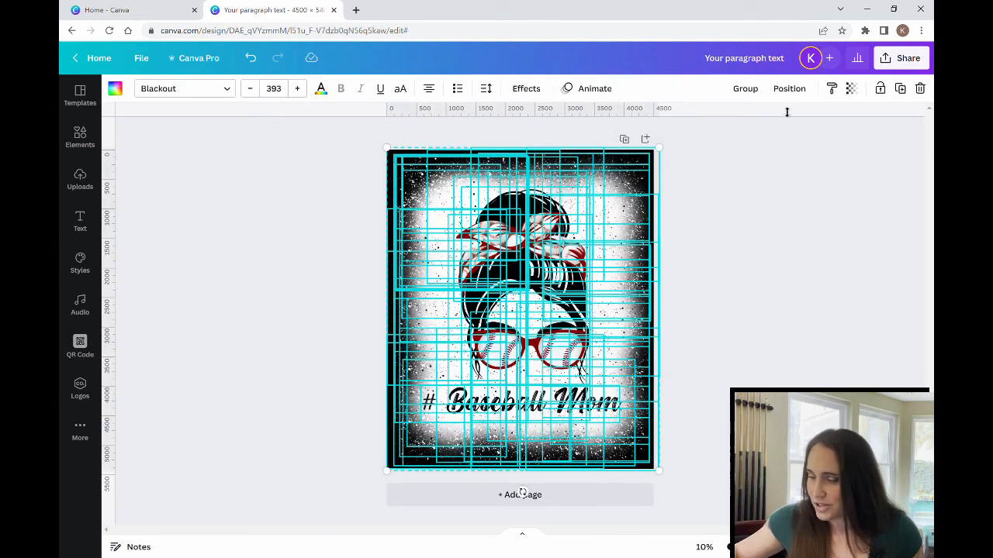
{"action": "left_click", "coordinate": [756, 93]}
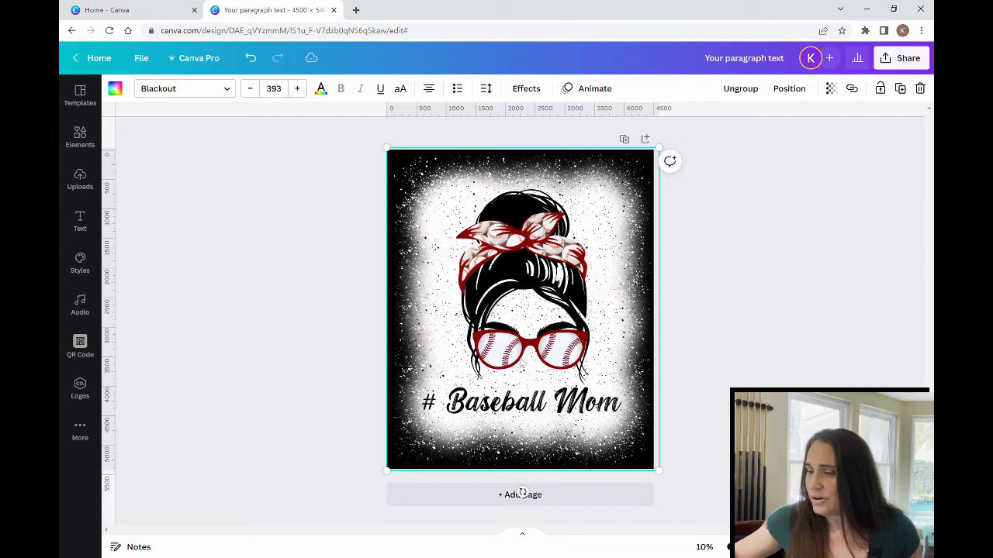
{"action": "left_click_drag", "start_coordinate": [517, 353], "coordinate": [524, 329]}
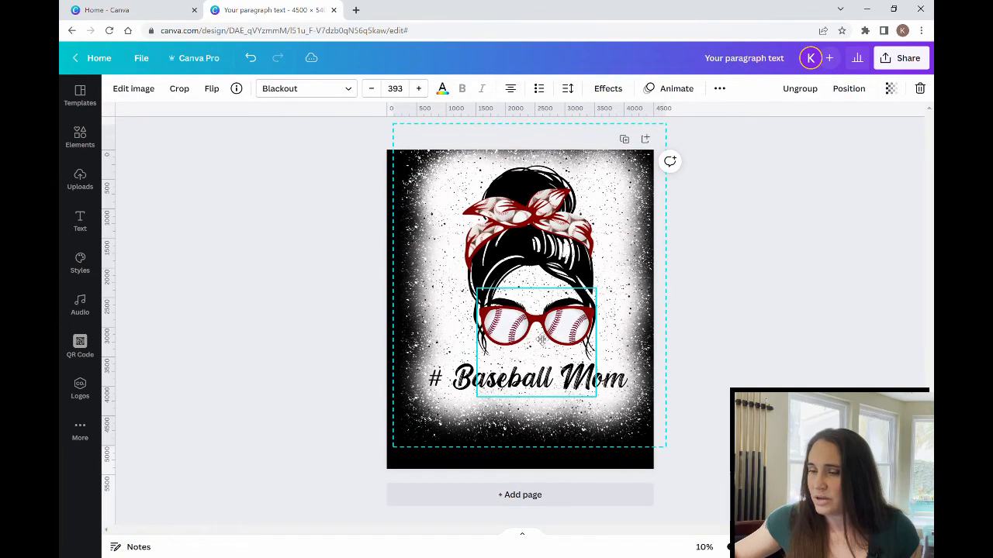
{"action": "left_click_drag", "start_coordinate": [582, 360], "coordinate": [513, 369]}
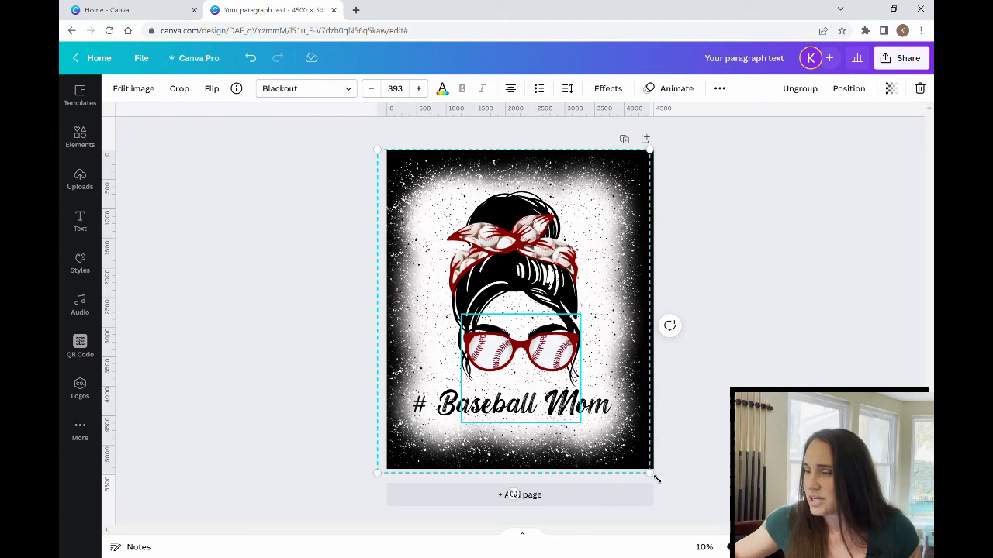
Scale the grouped design down to a caption text size of 362, leaving a narrow black margin, and centre it on the page.
{"action": "left_click_drag", "start_coordinate": [656, 478], "coordinate": [624, 444]}
{"action": "left_click_drag", "start_coordinate": [507, 333], "coordinate": [529, 342]}
{"action": "left_click", "coordinate": [738, 388]}
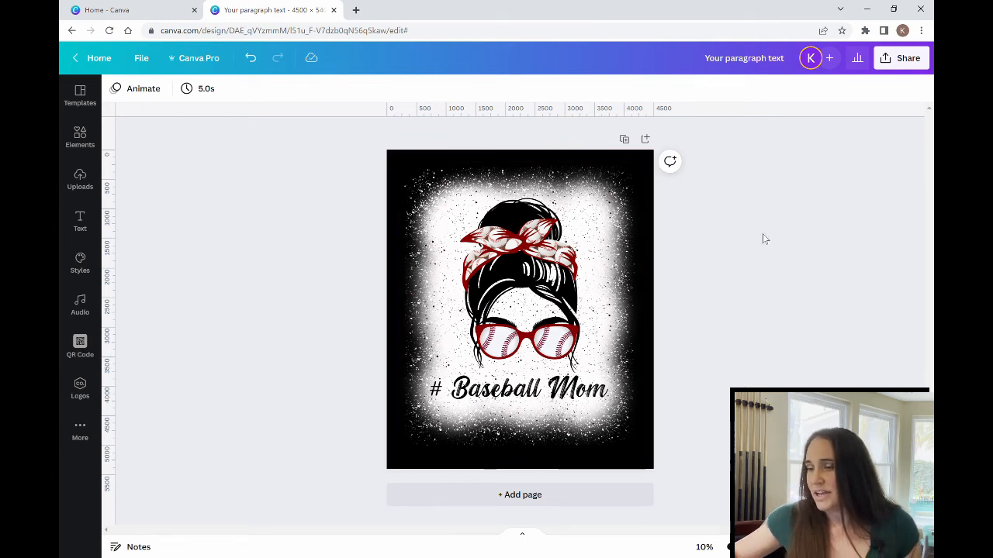
{"action": "left_click", "coordinate": [605, 199]}
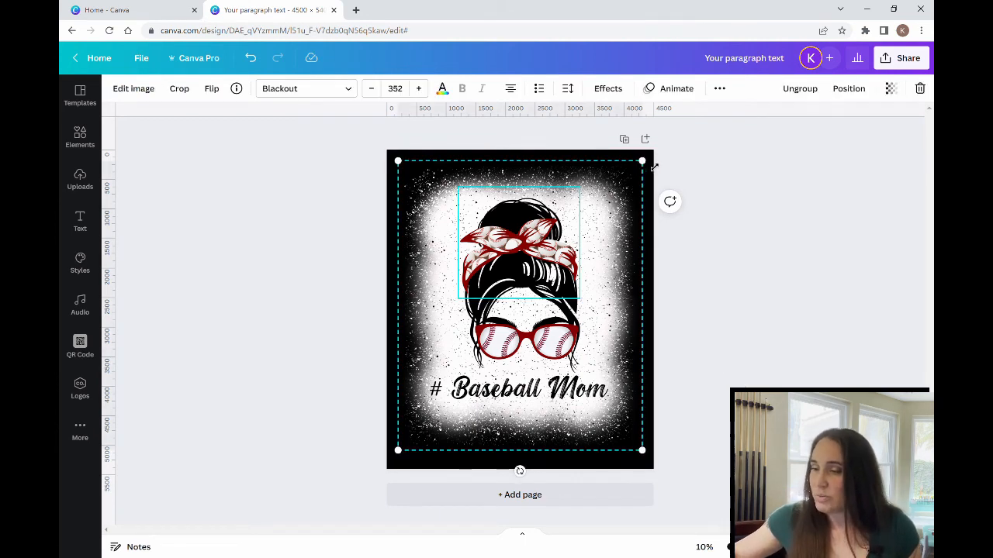
{"action": "left_click_drag", "start_coordinate": [653, 165], "coordinate": [659, 156]}
{"action": "left_click_drag", "start_coordinate": [565, 290], "coordinate": [562, 297]}
{"action": "left_click", "coordinate": [737, 295]}
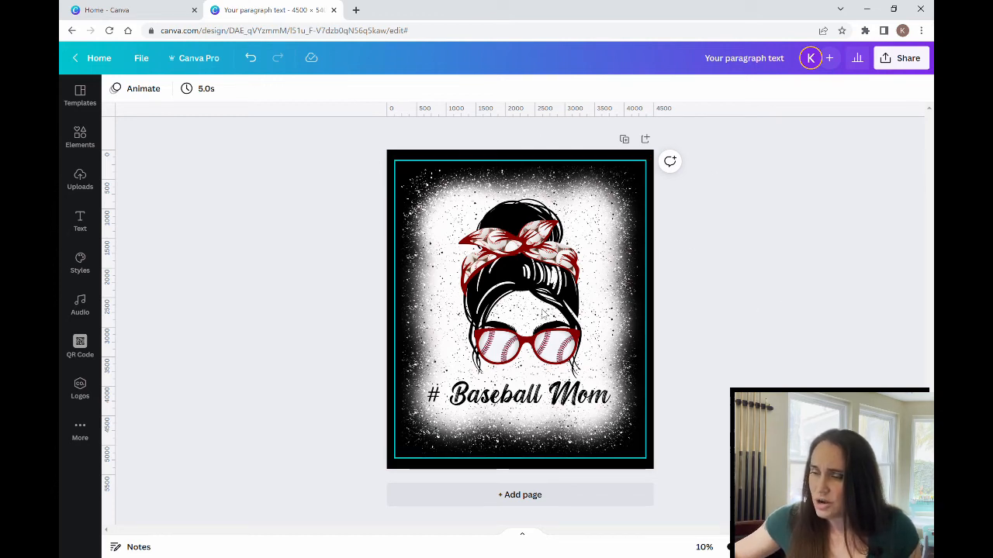
Lock the grouped design in place.
{"action": "left_click", "coordinate": [515, 295]}
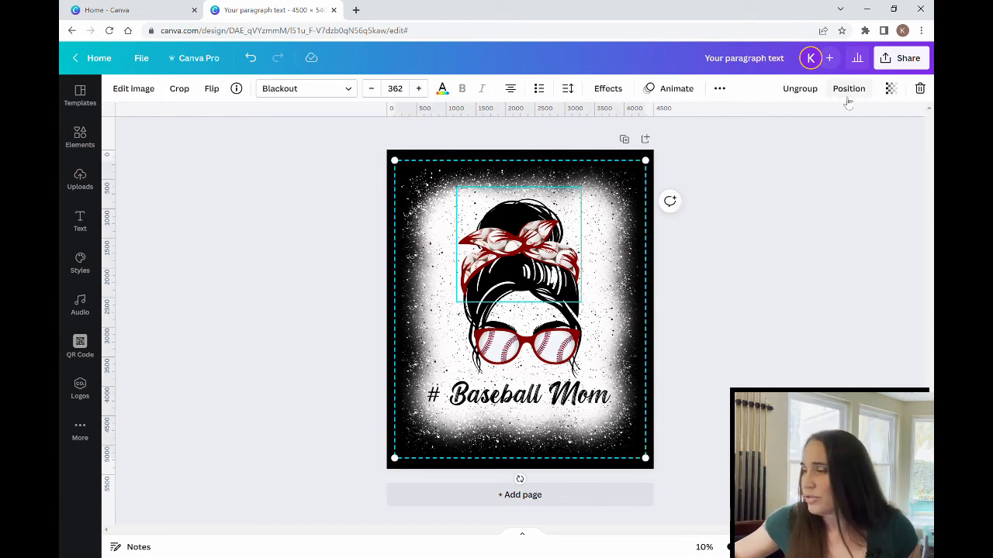
{"action": "left_click", "coordinate": [720, 89]}
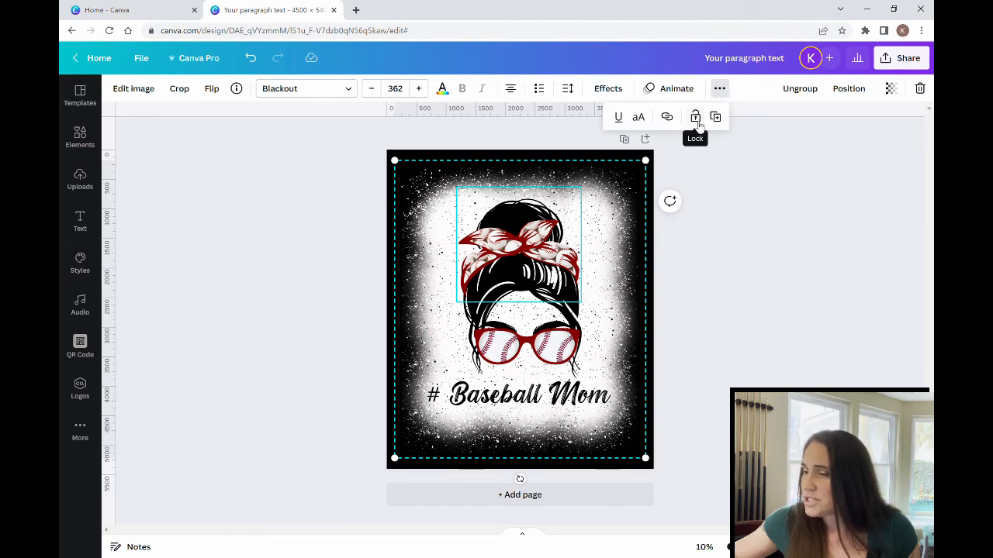
{"action": "left_click", "coordinate": [696, 118]}
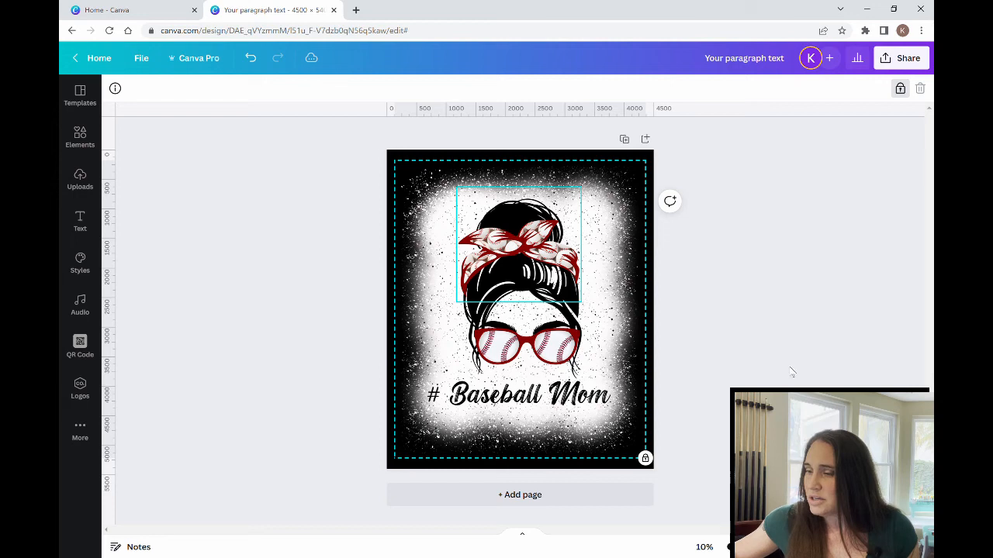
Try to move the locked group from the hair and white area, and select its caption and sunglasses.
{"action": "left_click_drag", "start_coordinate": [428, 187], "coordinate": [458, 277]}
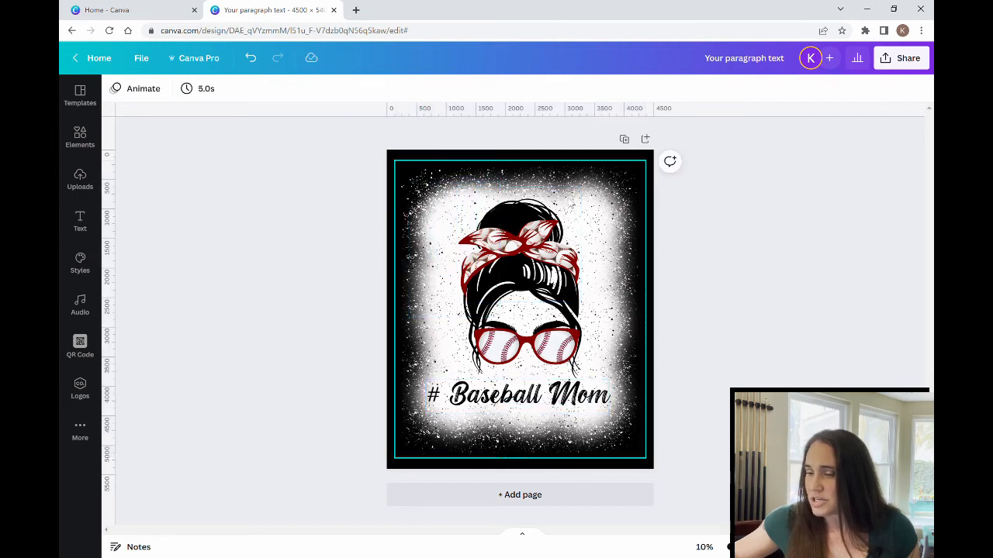
{"action": "left_click_drag", "start_coordinate": [477, 214], "coordinate": [620, 404]}
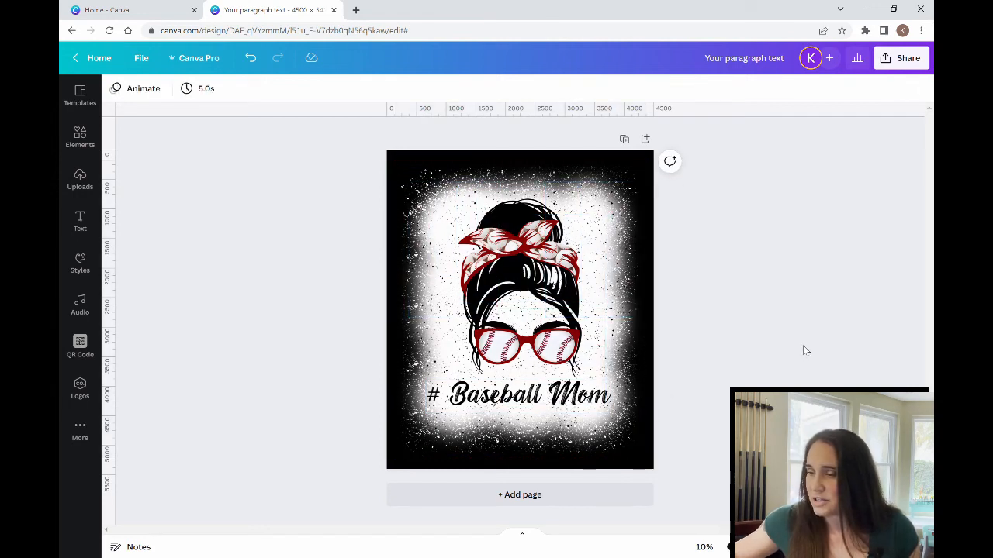
{"action": "left_click", "coordinate": [519, 406]}
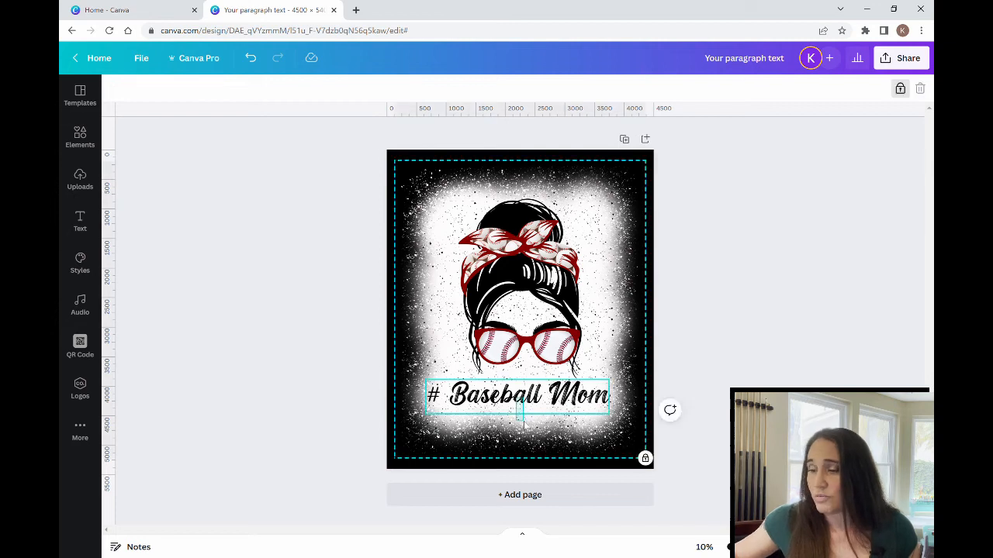
{"action": "left_click", "coordinate": [778, 314]}
{"action": "left_click", "coordinate": [627, 417]}
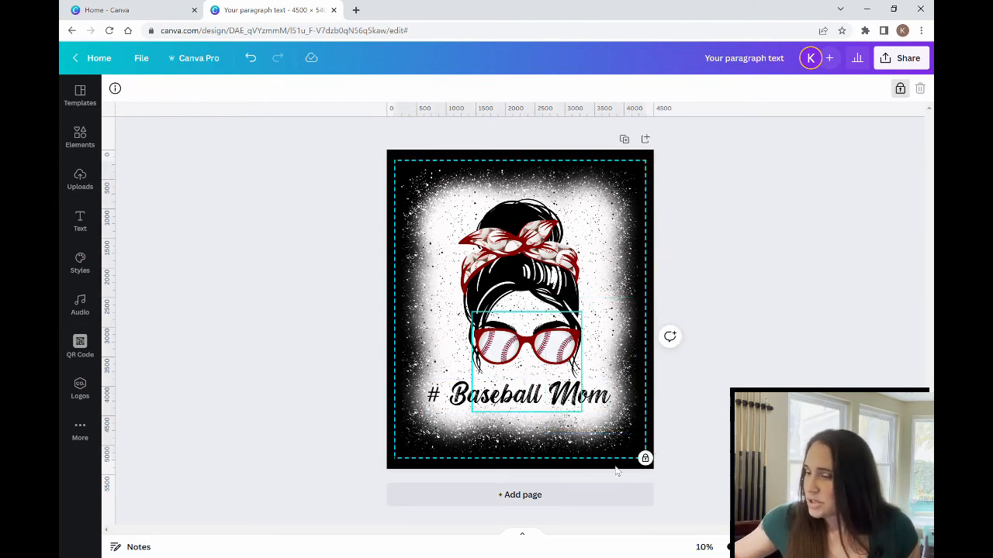
Unlock the grouped design and nudge it, keeping it aligned to the page centre.
{"action": "left_click", "coordinate": [900, 88]}
{"action": "left_click", "coordinate": [802, 242]}
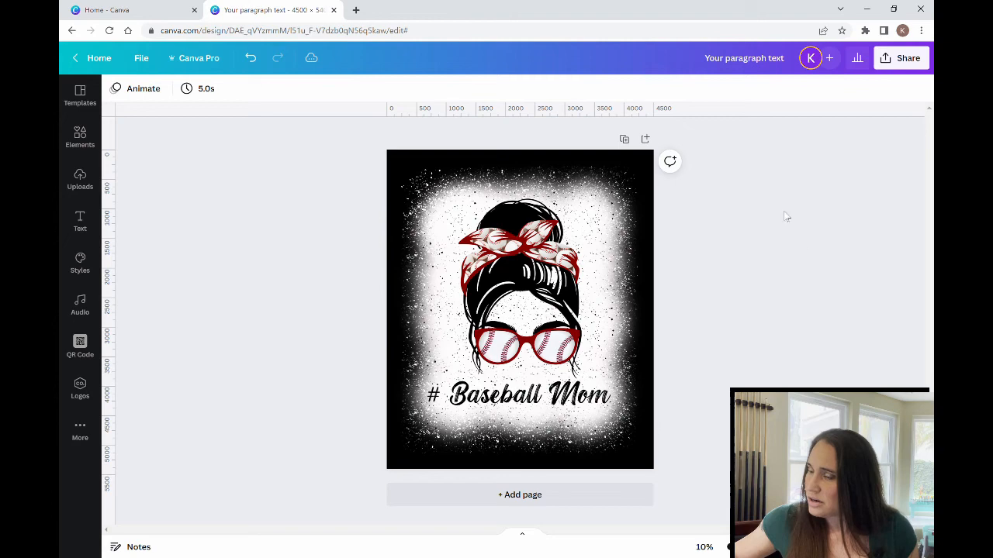
{"action": "mouse_move", "coordinate": [466, 224]}
{"action": "left_mouse_down"}
{"action": "mouse_move", "coordinate": [497, 194]}
{"action": "mouse_move", "coordinate": [472, 242]}
{"action": "mouse_move", "coordinate": [468, 228]}
{"action": "left_mouse_up"}
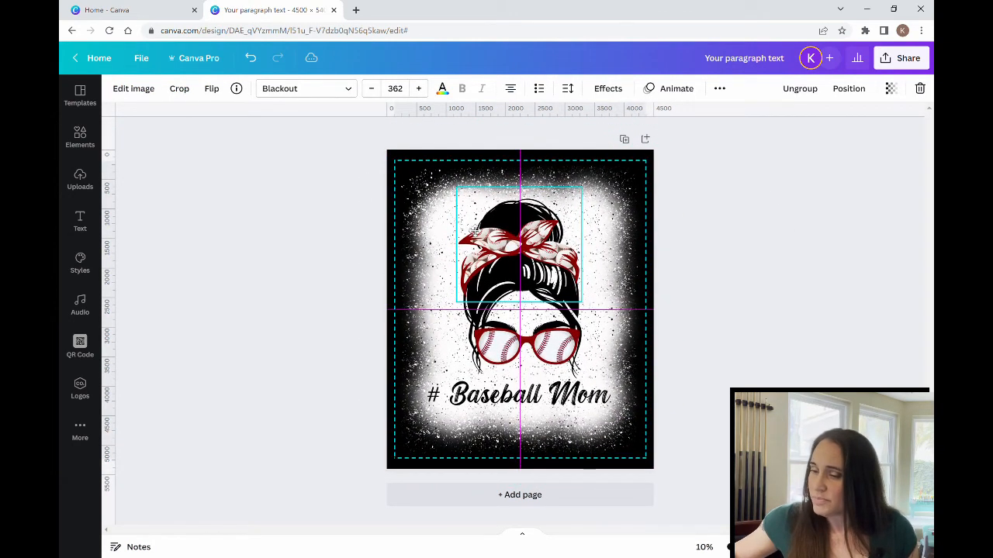
Ungroup the centred baseball bun design into its separate elements and clear the selection.
{"action": "left_click", "coordinate": [824, 104]}
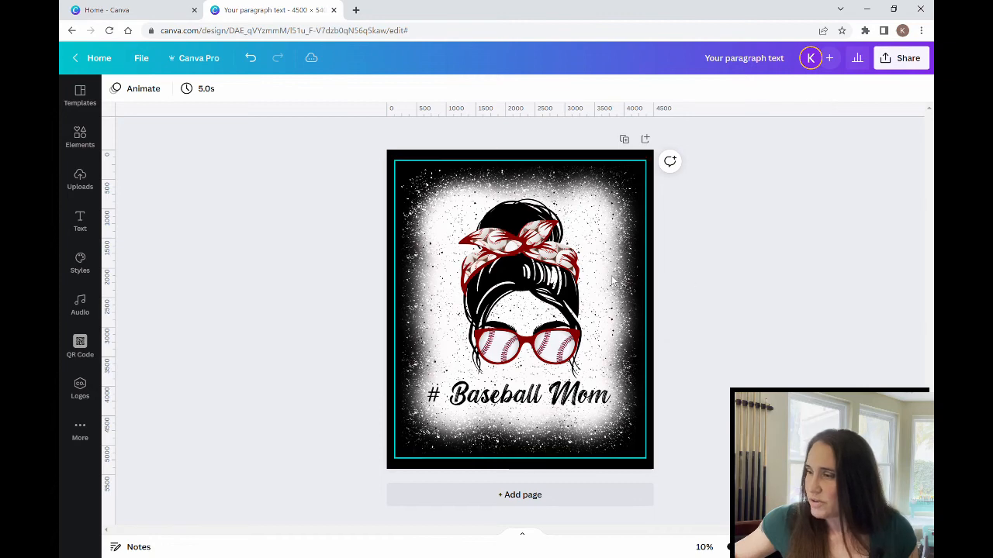
{"action": "left_click", "coordinate": [609, 240]}
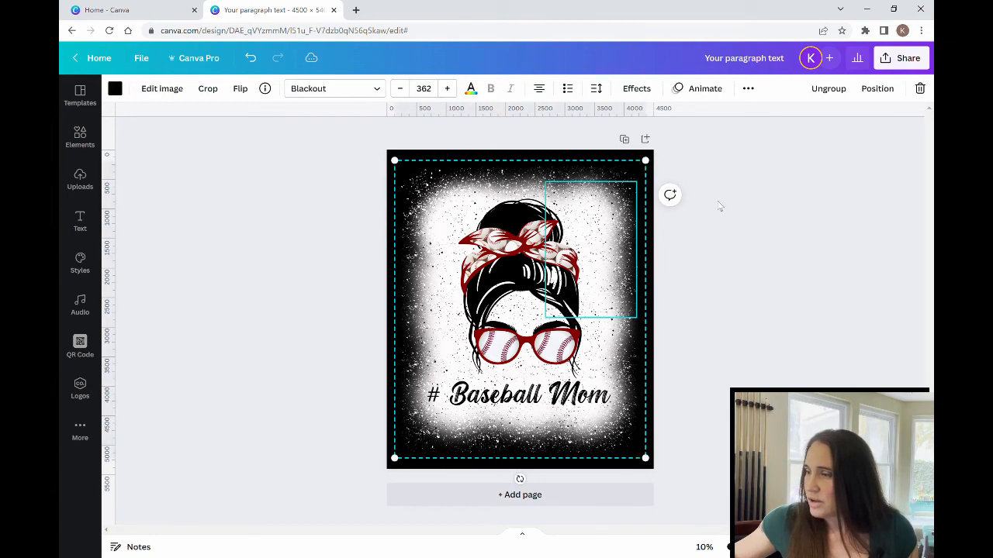
{"action": "left_click", "coordinate": [828, 88]}
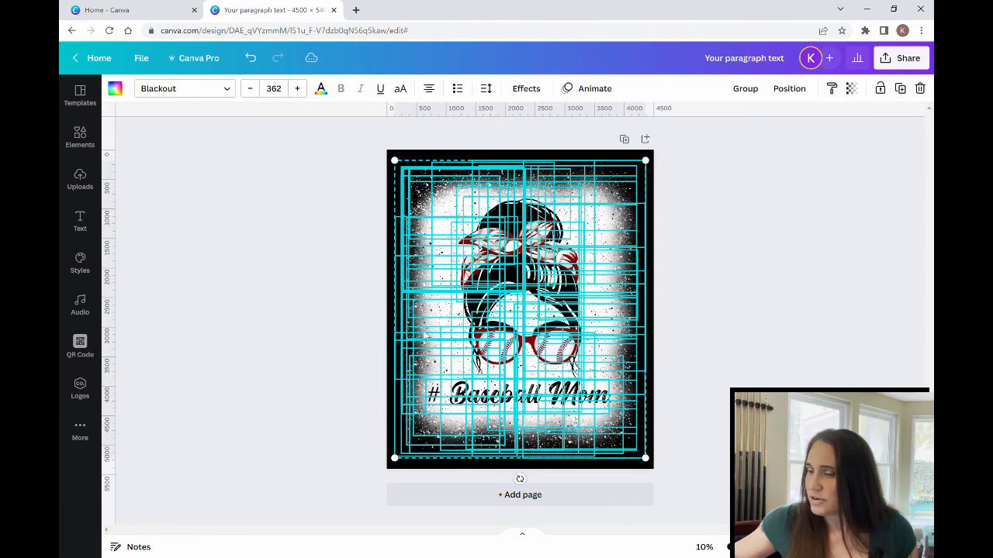
{"action": "left_click", "coordinate": [783, 180]}
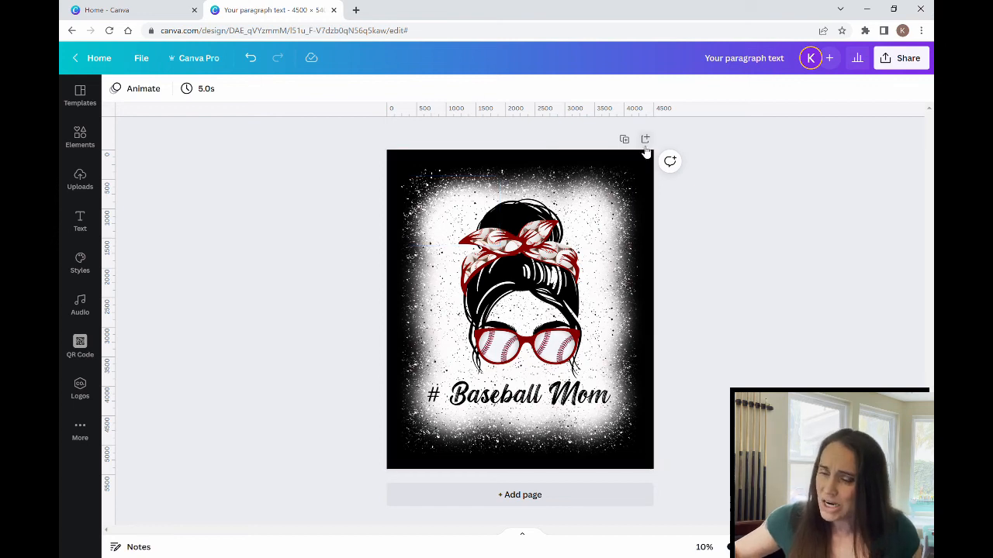
Change the page background colour from the default colours to dark blue and deselect the page.
{"action": "left_click", "coordinate": [652, 467]}
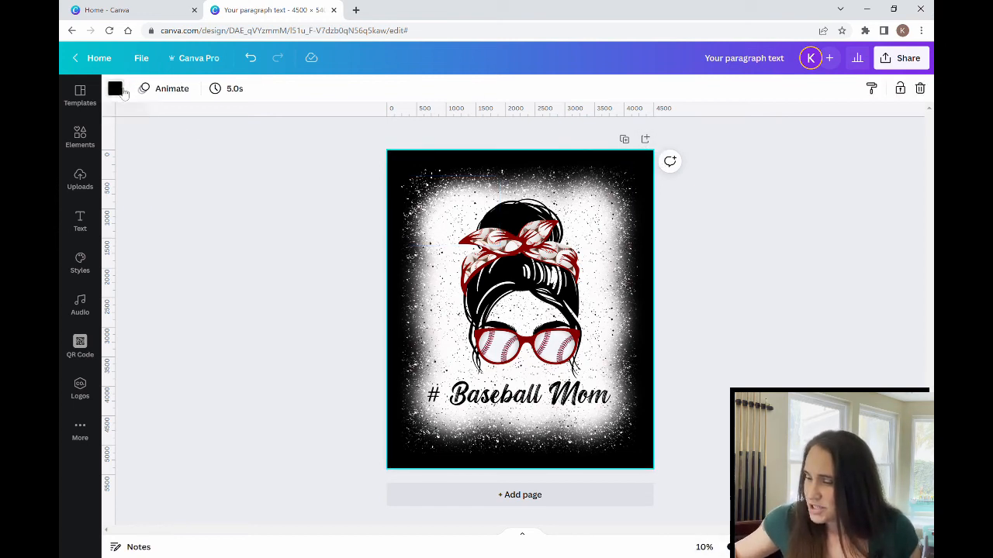
{"action": "left_click", "coordinate": [114, 89]}
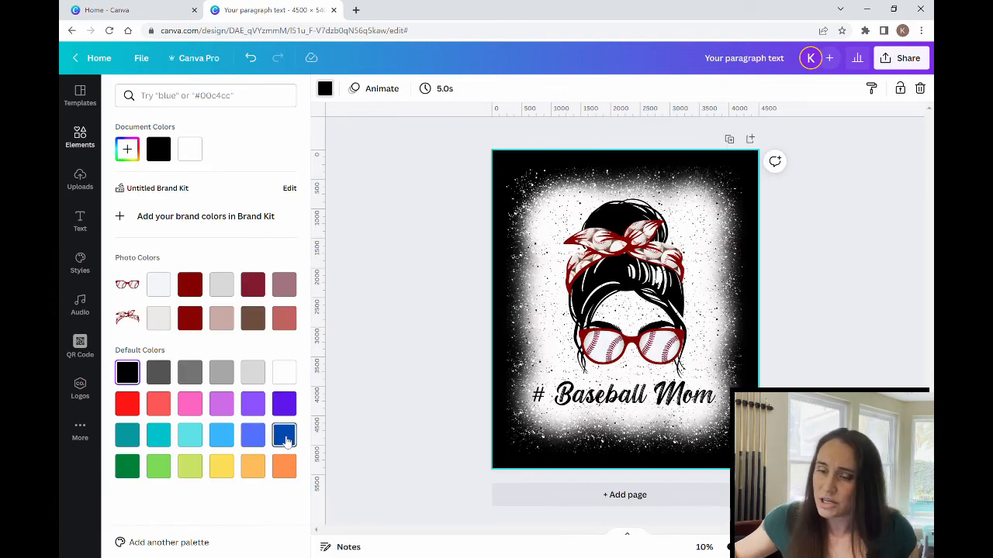
{"action": "left_click", "coordinate": [284, 435]}
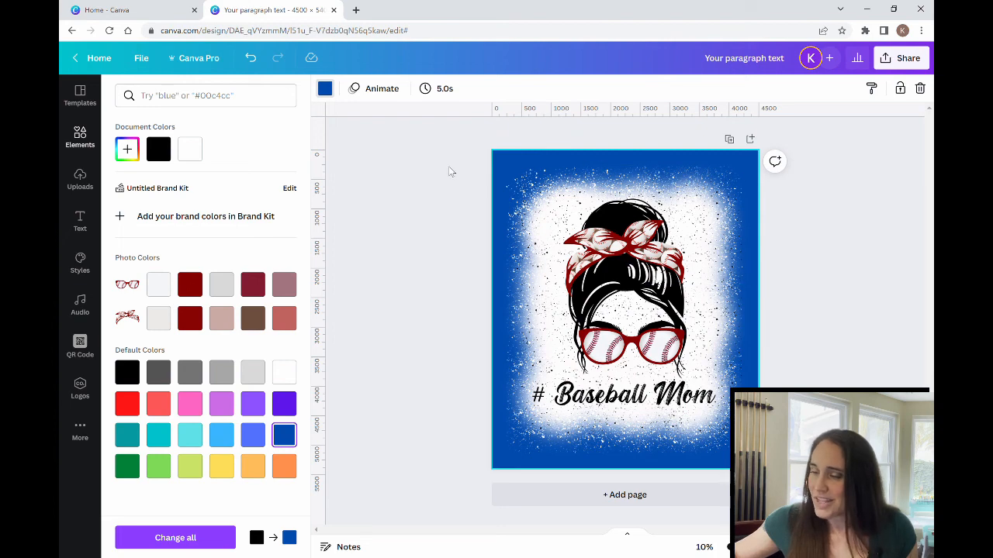
{"action": "left_click", "coordinate": [385, 366]}
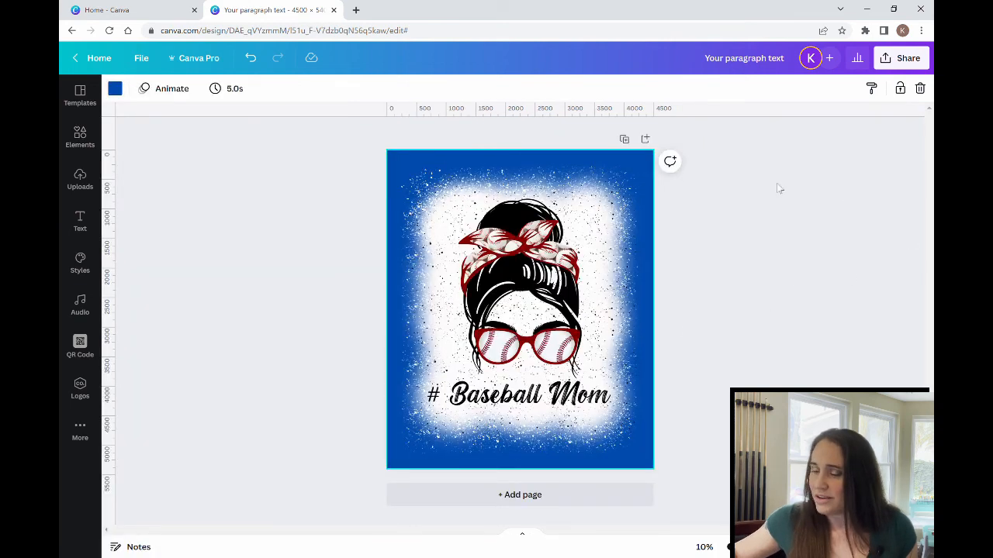
{"action": "left_click", "coordinate": [806, 219]}
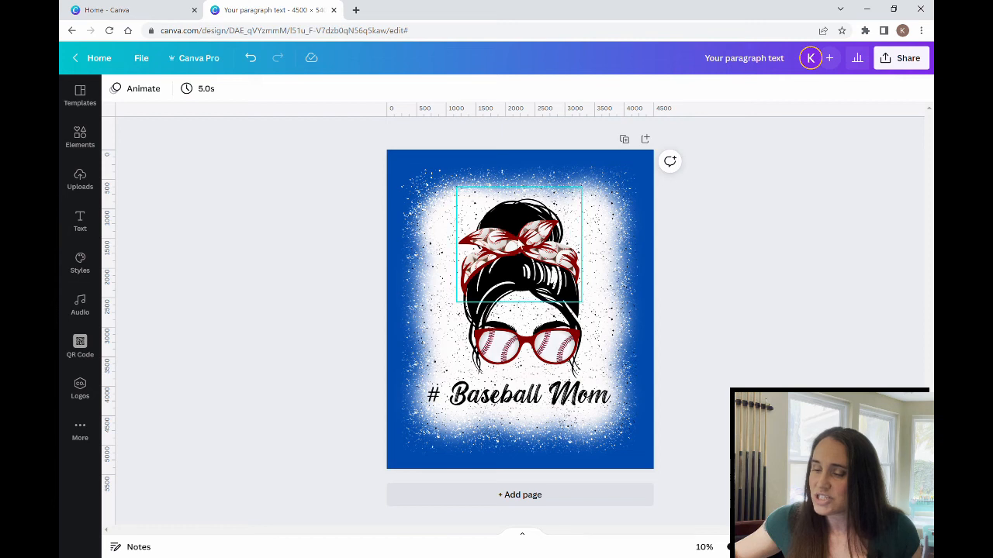
{"action": "left_click", "coordinate": [193, 59]}
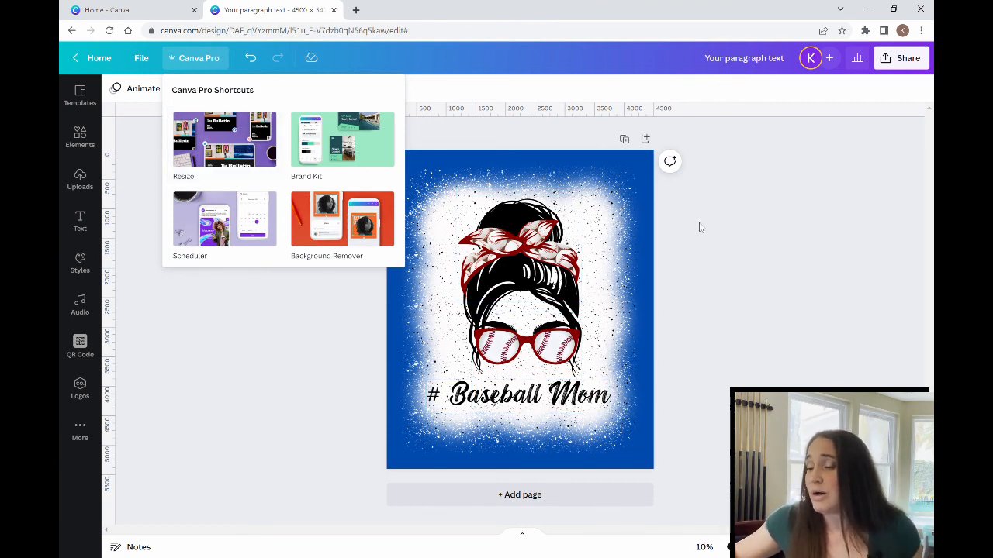
{"action": "left_click", "coordinate": [733, 306]}
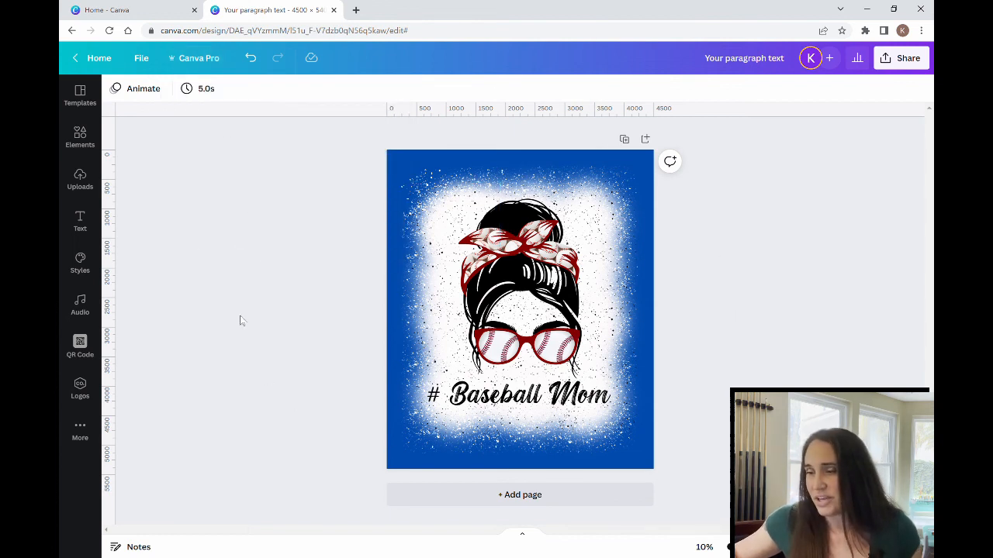